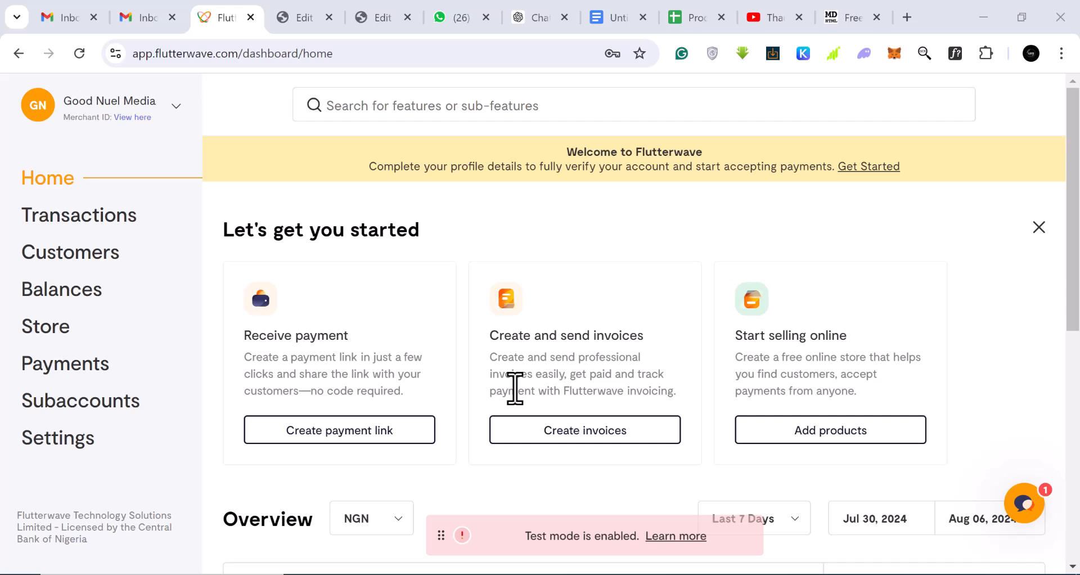
scroll(631, 372, down, 3)
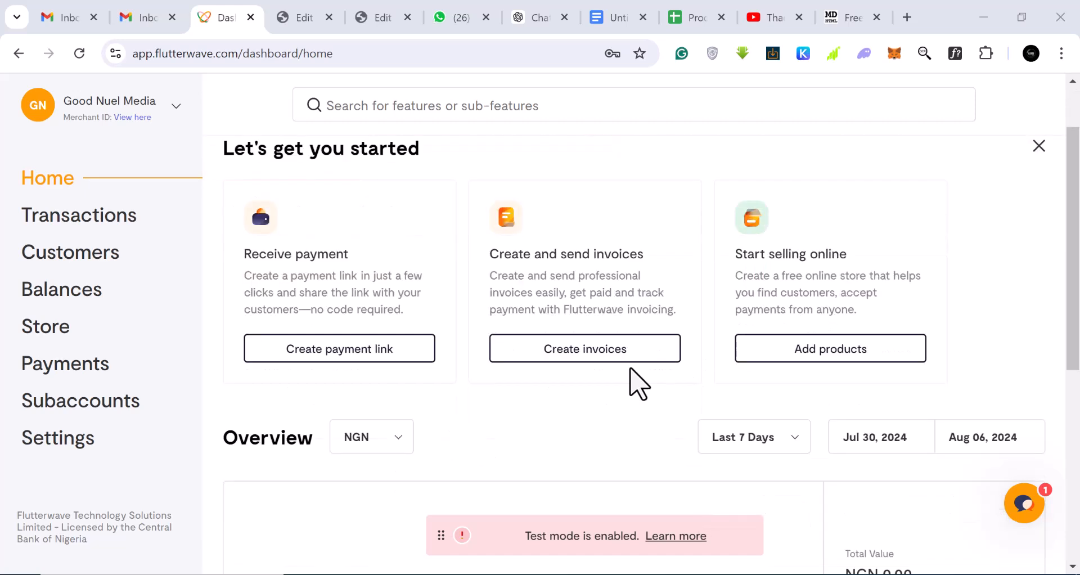
scroll(639, 383, up, 3)
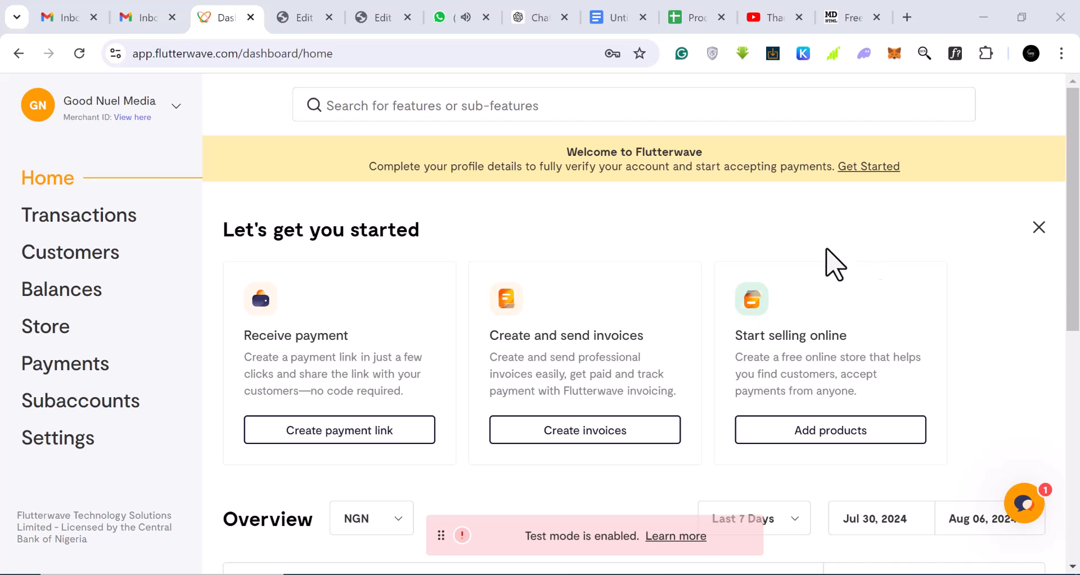
scroll(720, 383, down, 1)
scroll(726, 397, down, 1)
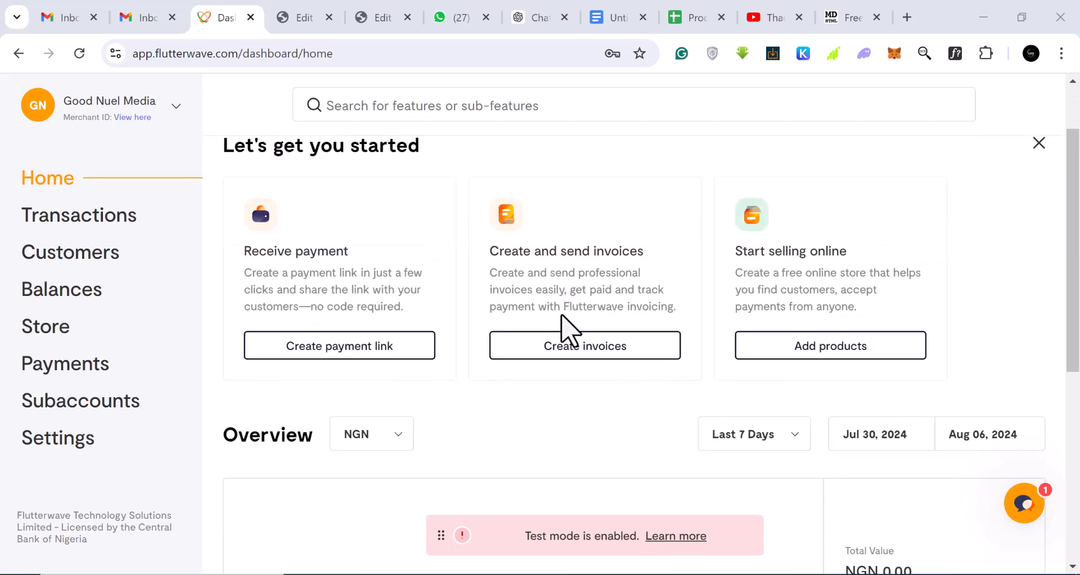
scroll(569, 332, up, 2)
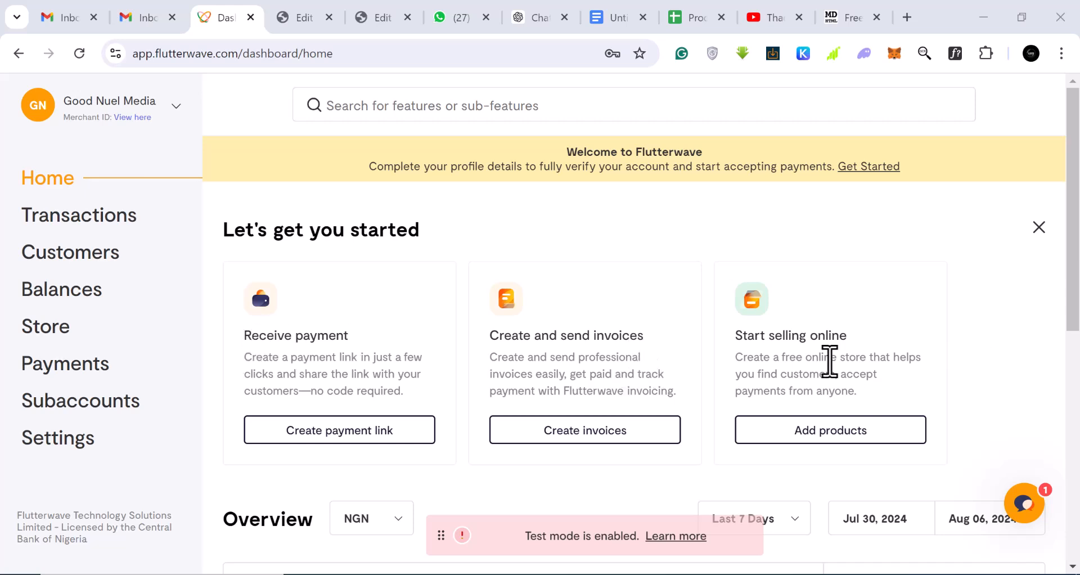
Open the setup form for a new Flutterwave store
click(49, 329)
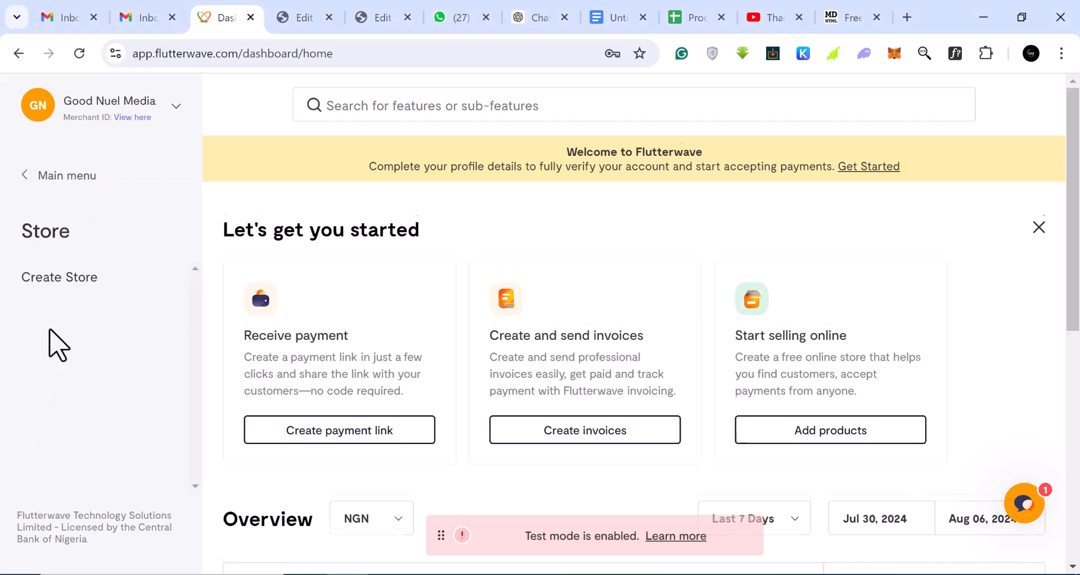
scroll(54, 343, down, 3)
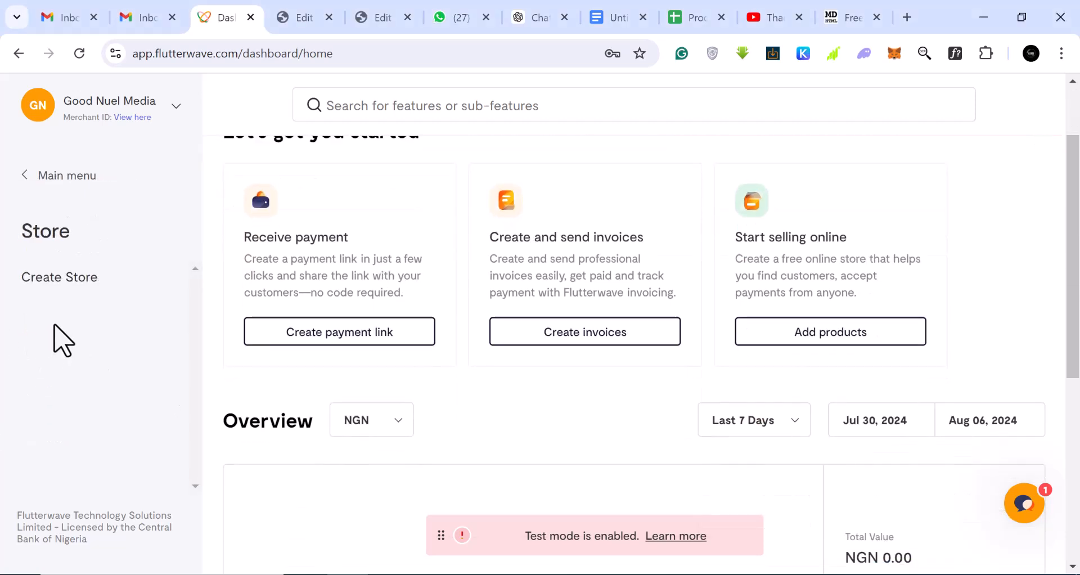
click(67, 280)
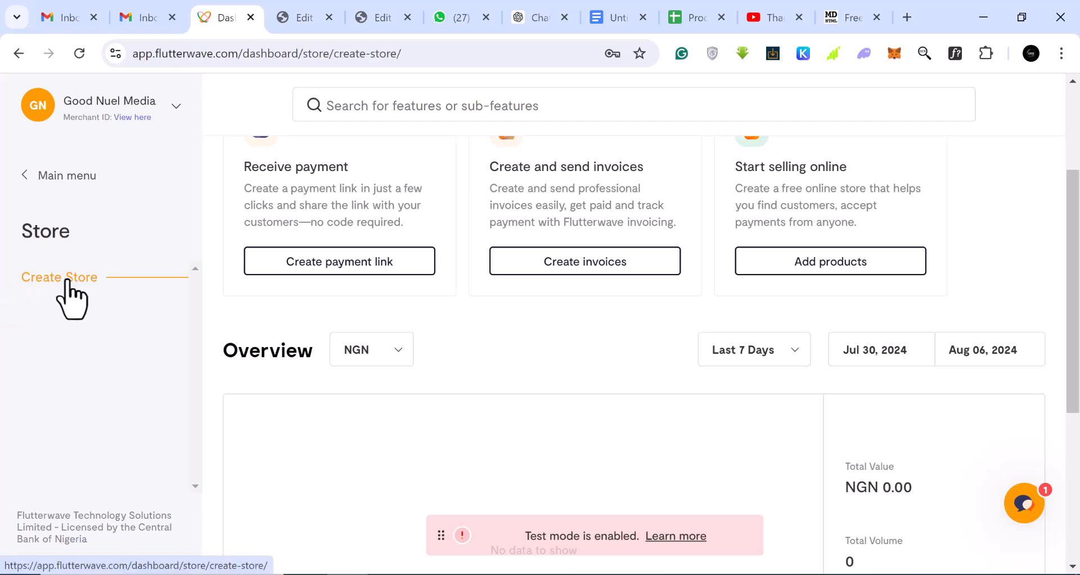
scroll(590, 422, down, 2)
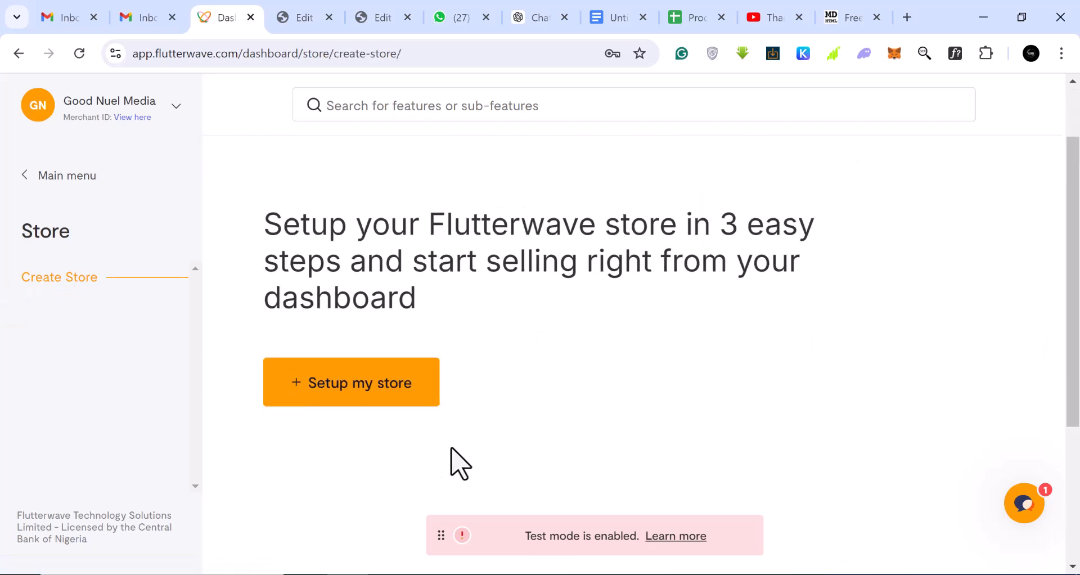
click(329, 394)
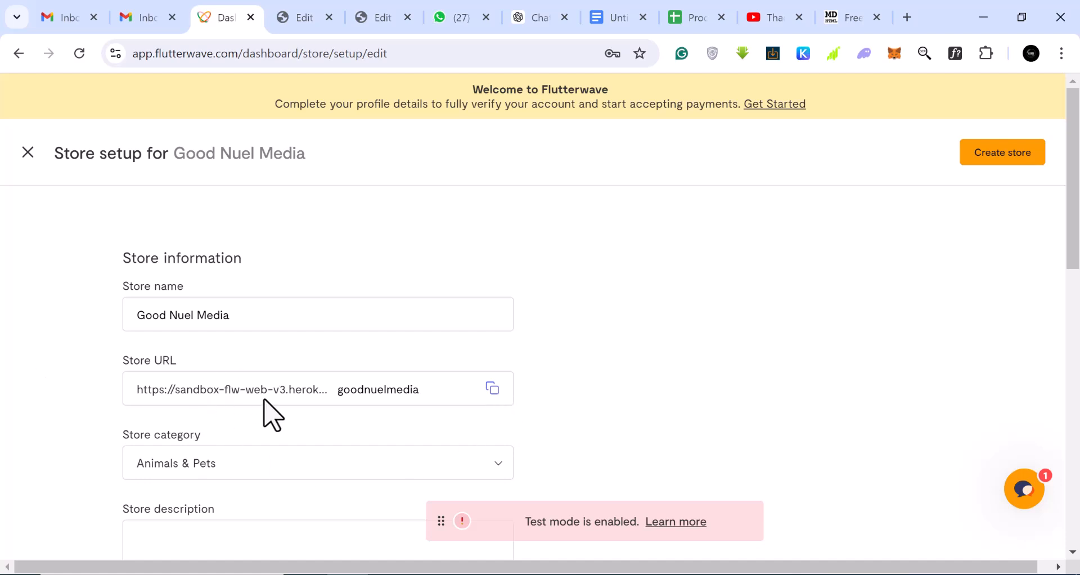
Set the store name to Good Meals in the store information
triple_click(214, 316)
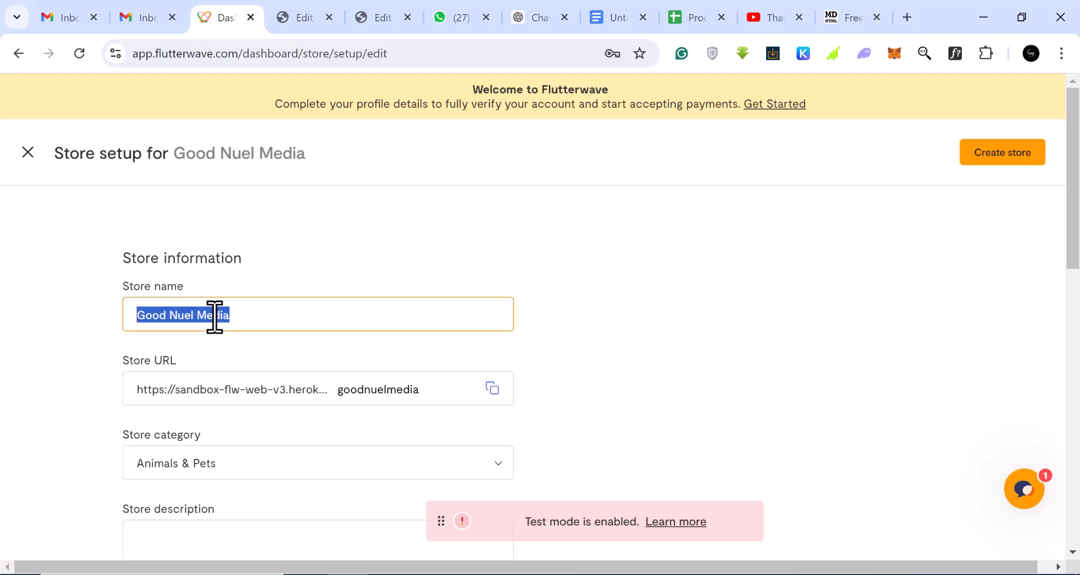
text(G)
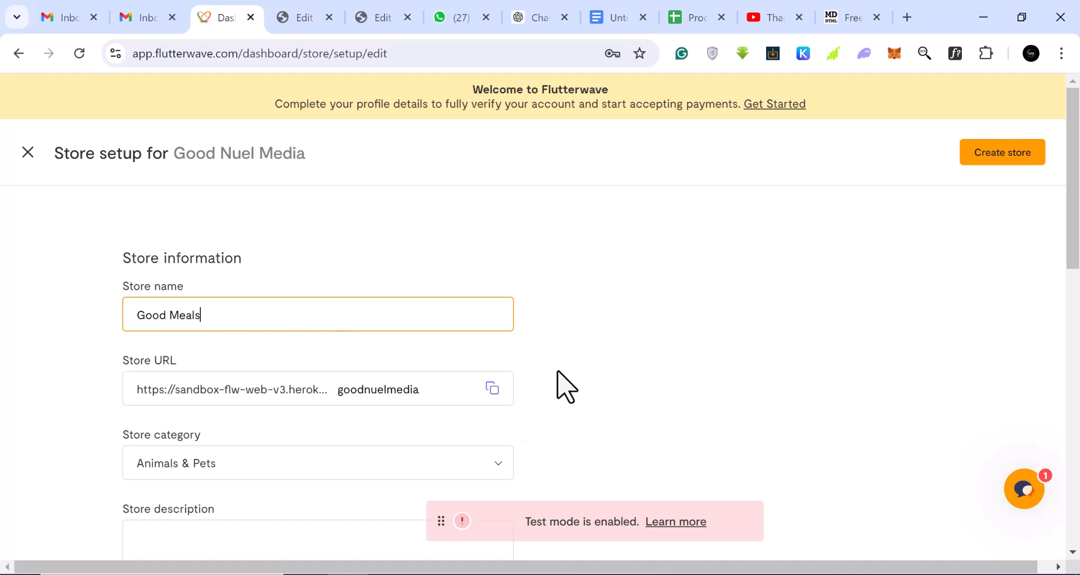
Set the store category to Phones and Tablets and correct the store name to Good Deals
scroll(258, 438, down, 2)
click(304, 397)
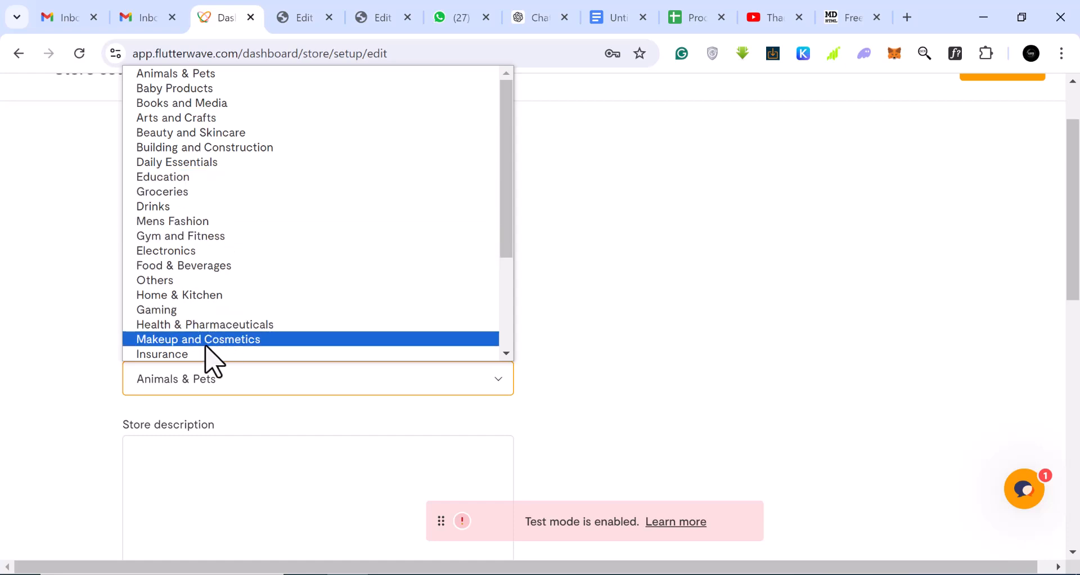
scroll(208, 347, down, 3)
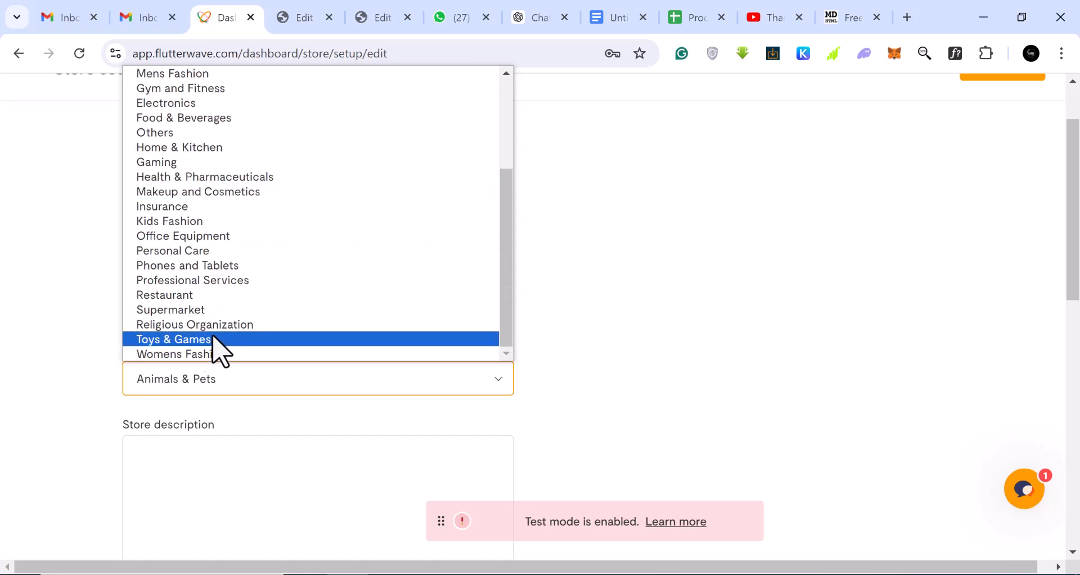
scroll(215, 342, up, 3)
scroll(216, 341, down, 3)
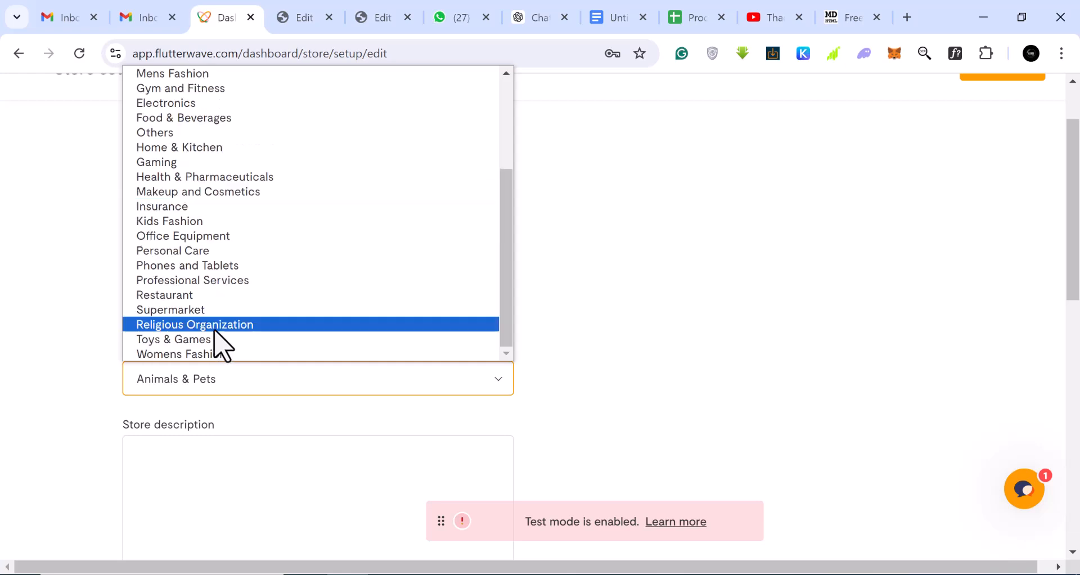
click(210, 265)
click(179, 234)
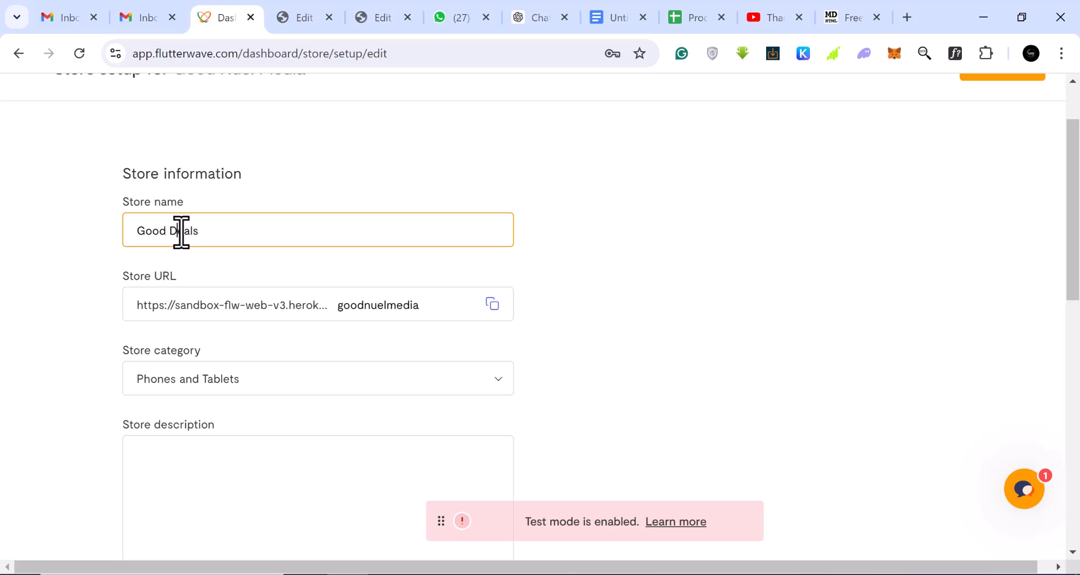
Enter "This your number gadget store" as the store description
scroll(239, 415, down, 3)
click(210, 287)
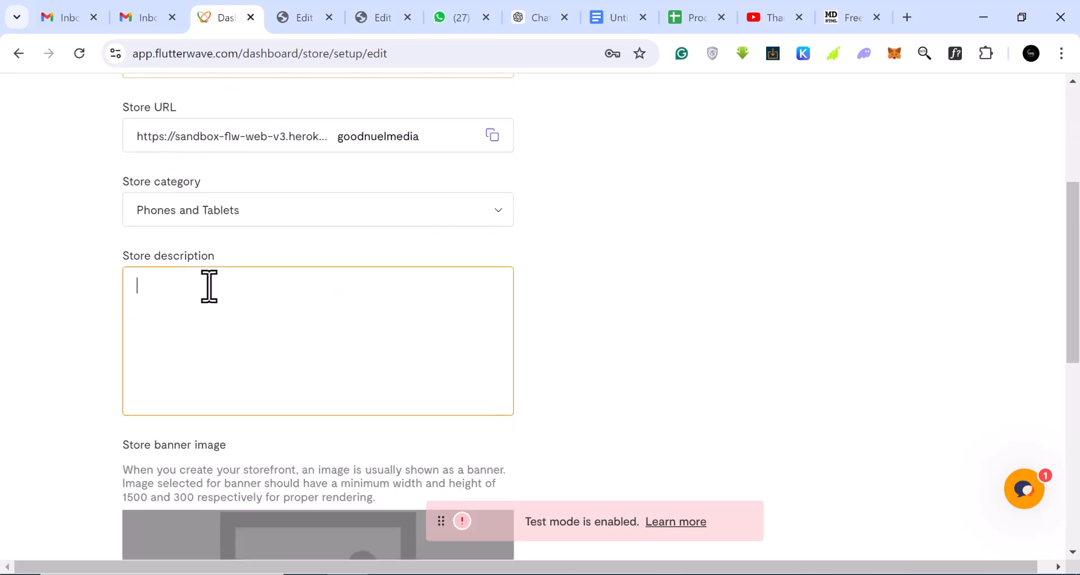
text(This your number gadget sto)
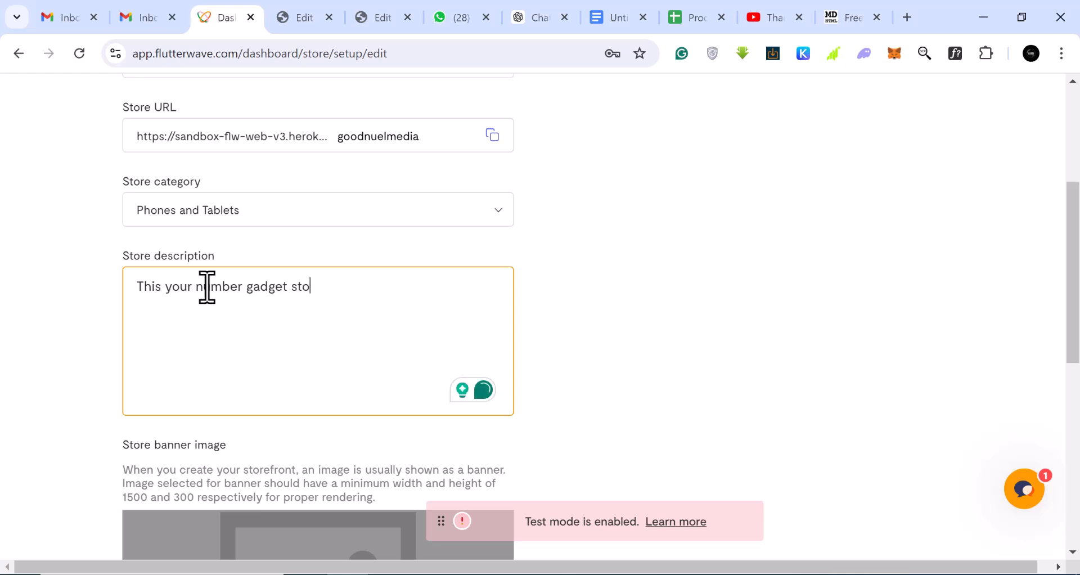
text(e)
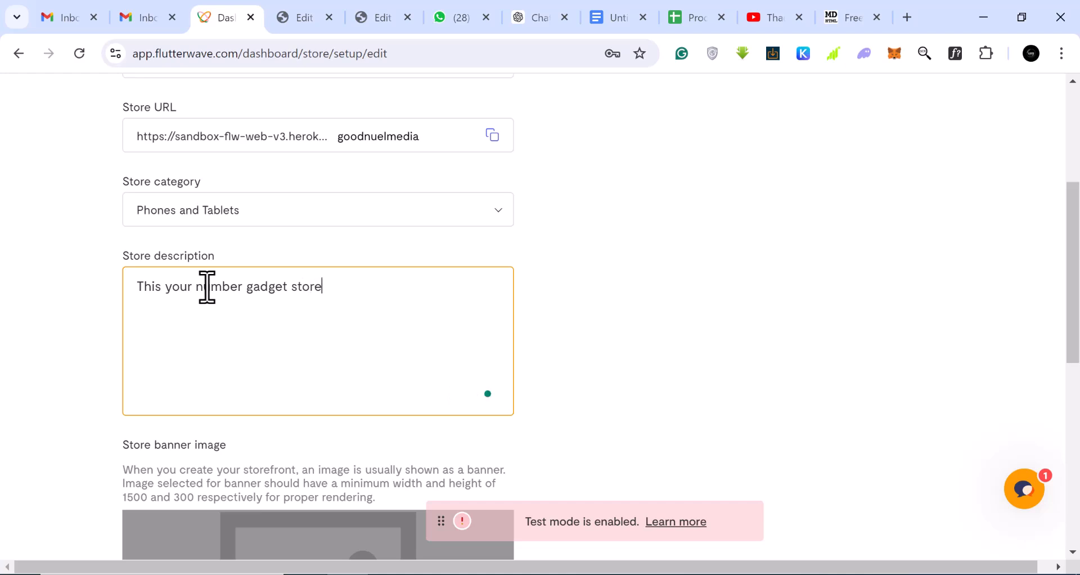
Choose the white phone photo starting with 73tUHf368 from Downloads as the replacement store banner image
scroll(265, 424, down, 2)
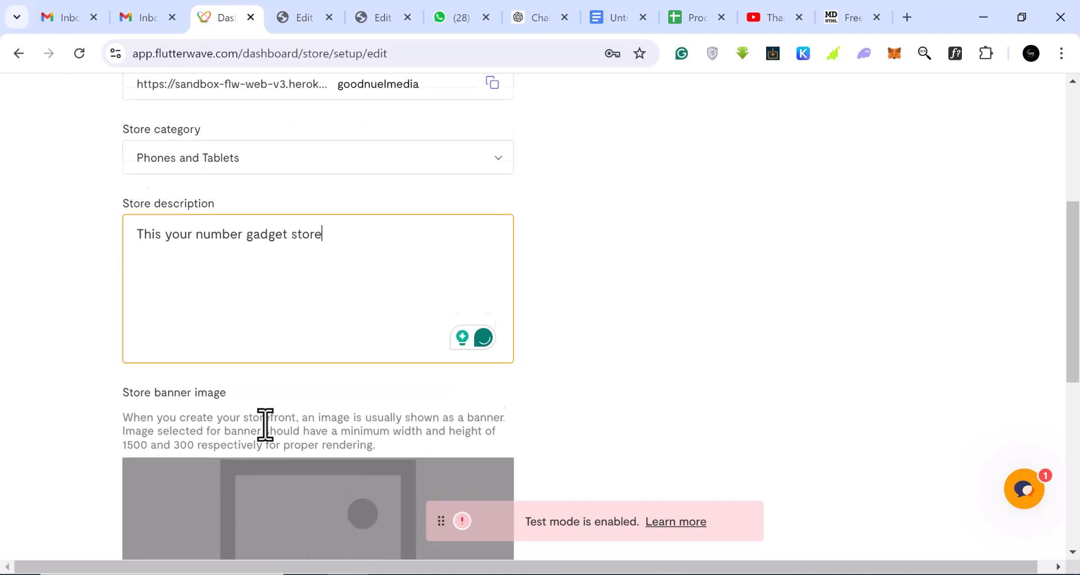
scroll(276, 437, down, 2)
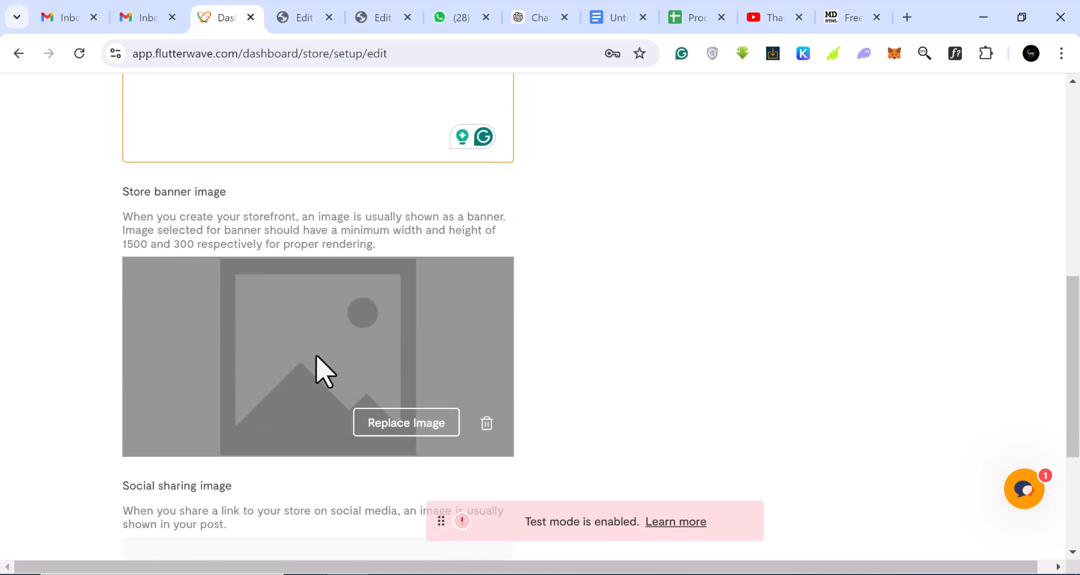
scroll(316, 365, down, 1)
scroll(346, 431, down, 2)
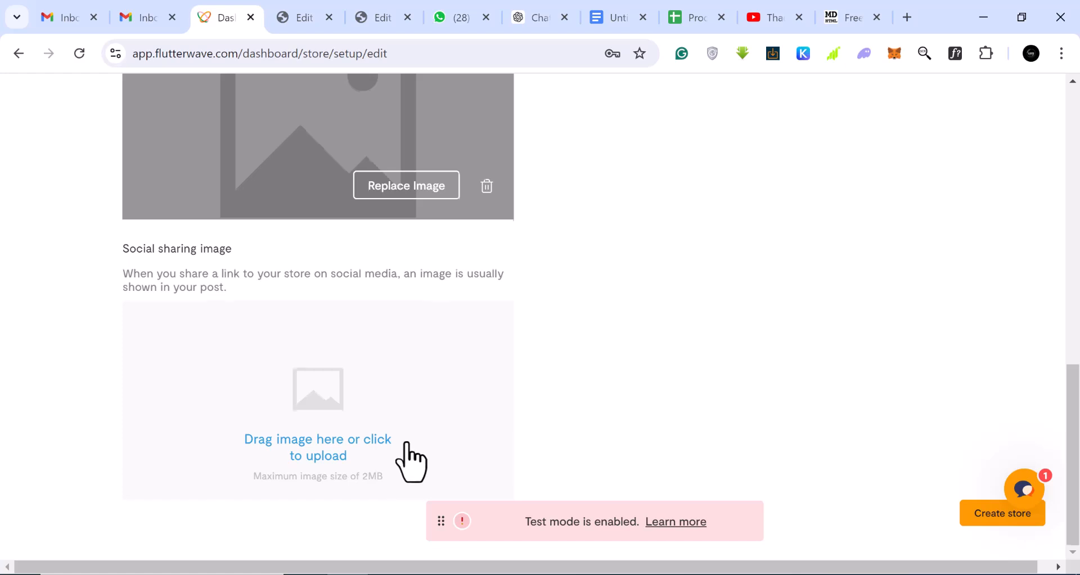
scroll(408, 453, up, 3)
scroll(384, 374, up, 3)
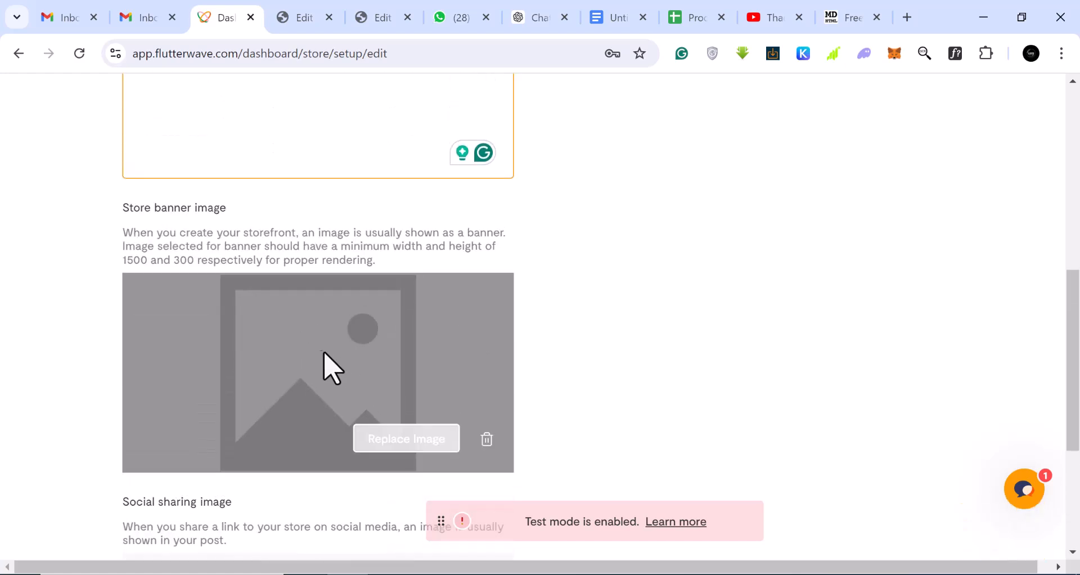
scroll(278, 354, down, 2)
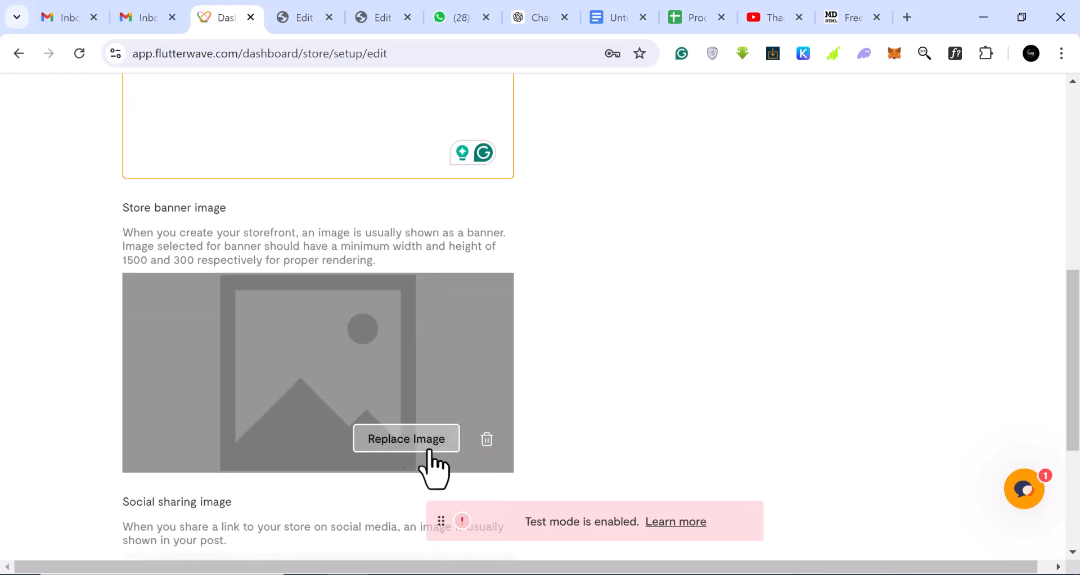
click(360, 371)
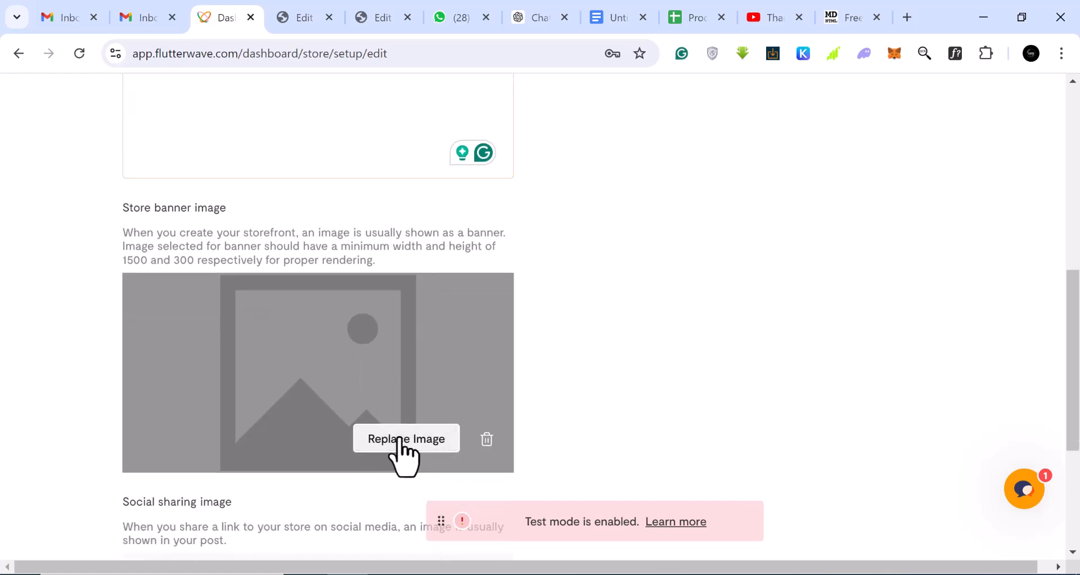
click(404, 439)
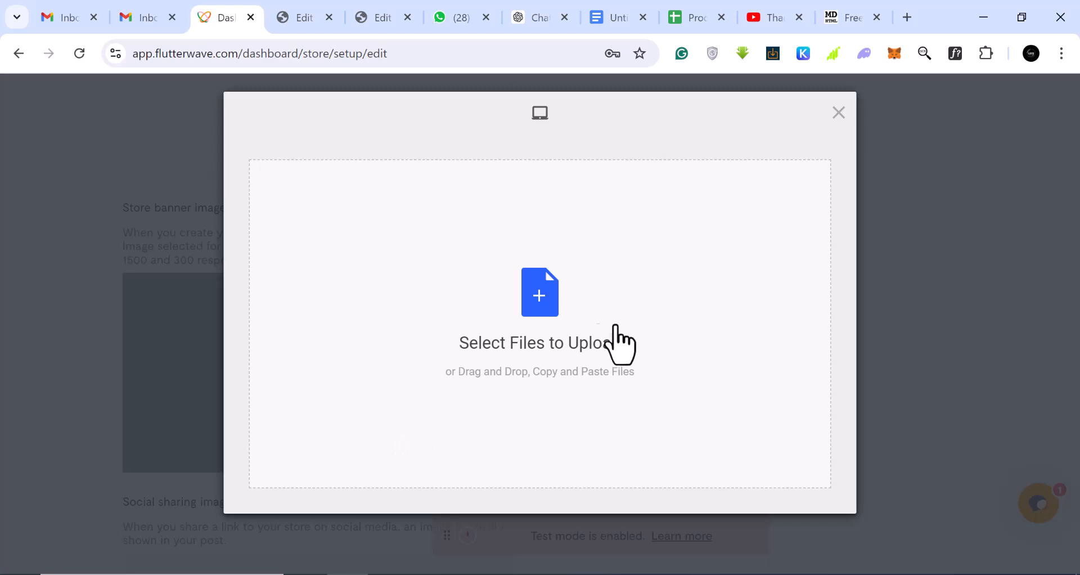
click(544, 336)
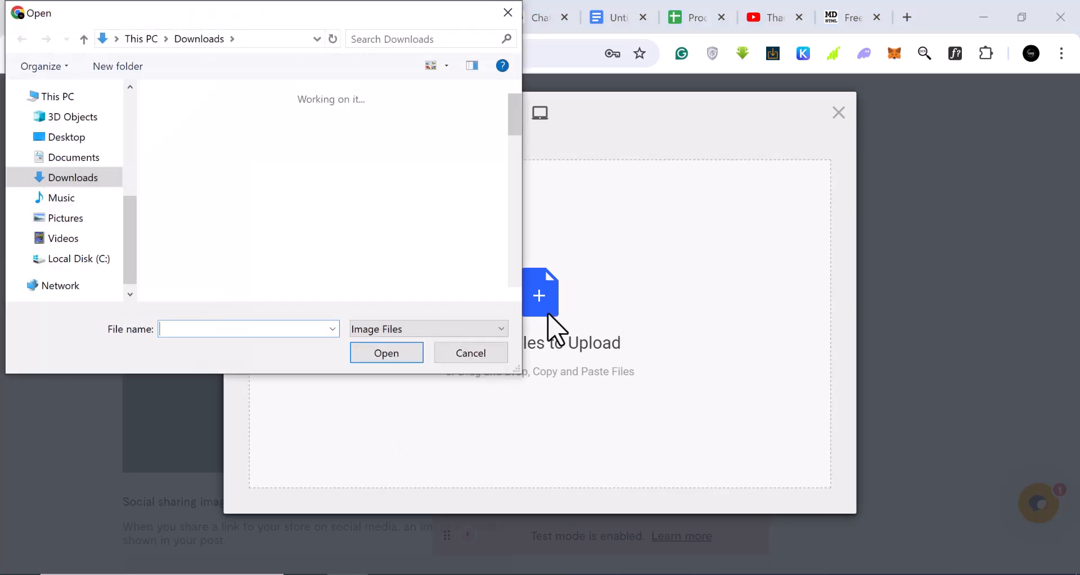
scroll(313, 234, up, 1)
scroll(321, 241, down, 5)
scroll(321, 237, up, 1)
scroll(321, 237, down, 1)
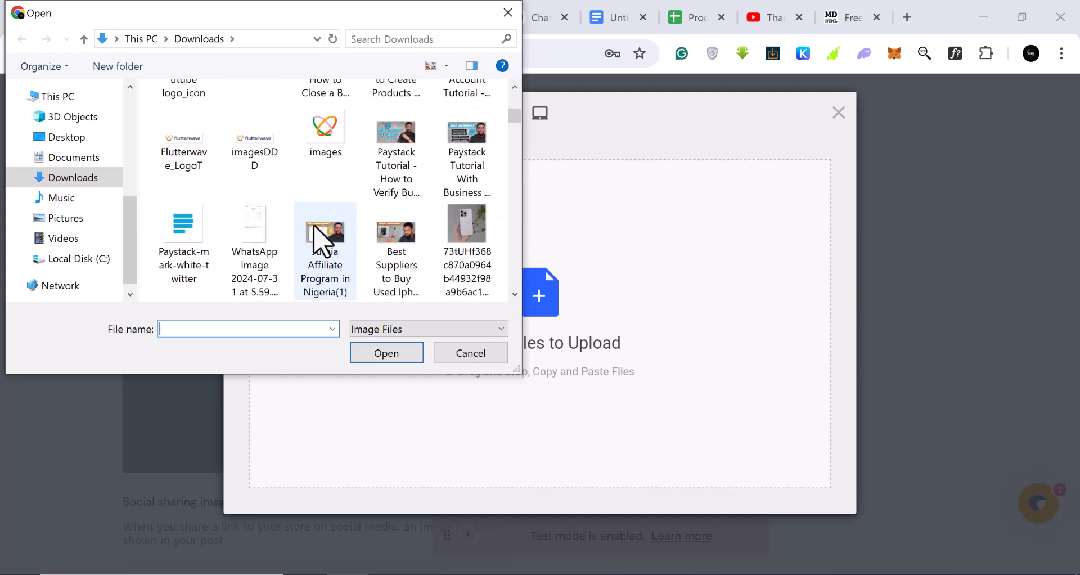
click(466, 242)
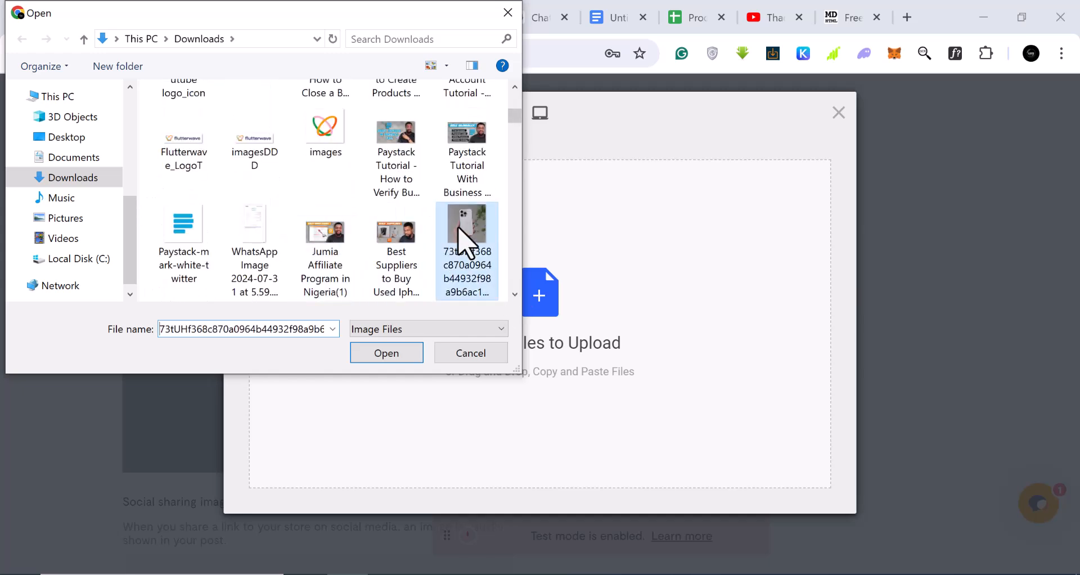
click(383, 354)
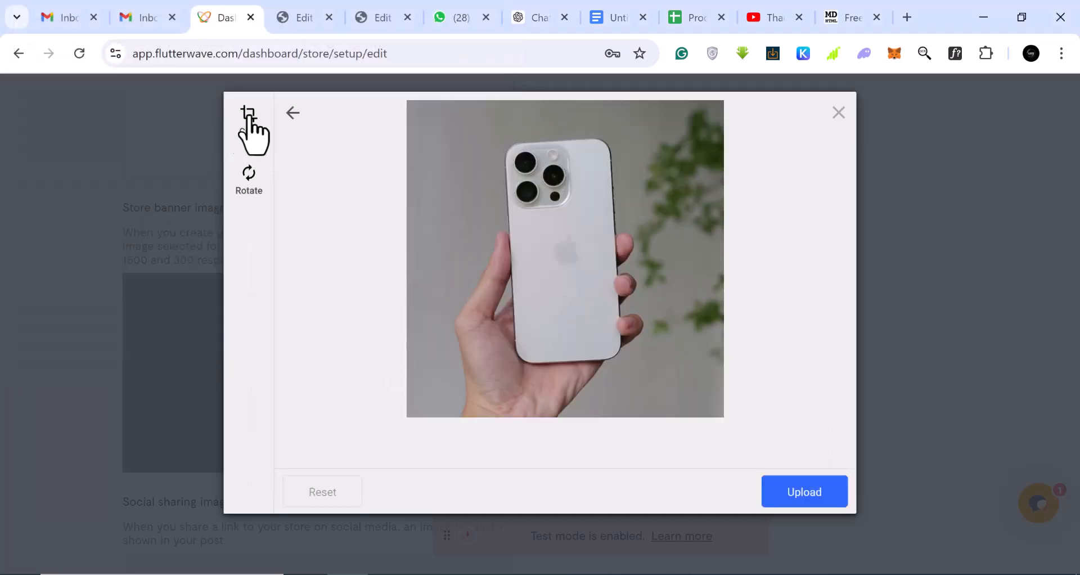
Save a full-frame crop of the phone photo and upload it as the store banner
click(246, 127)
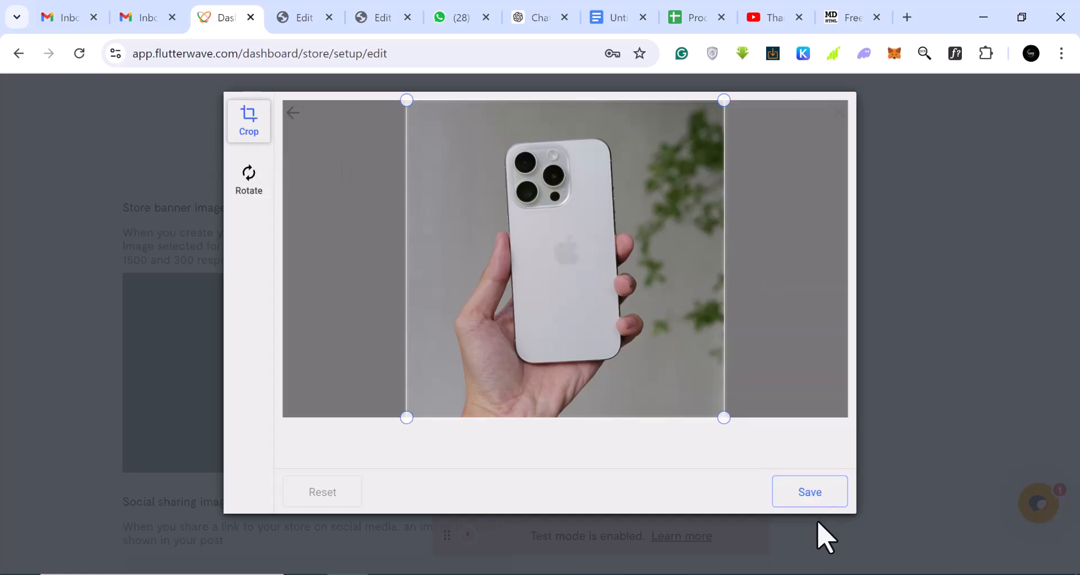
click(804, 493)
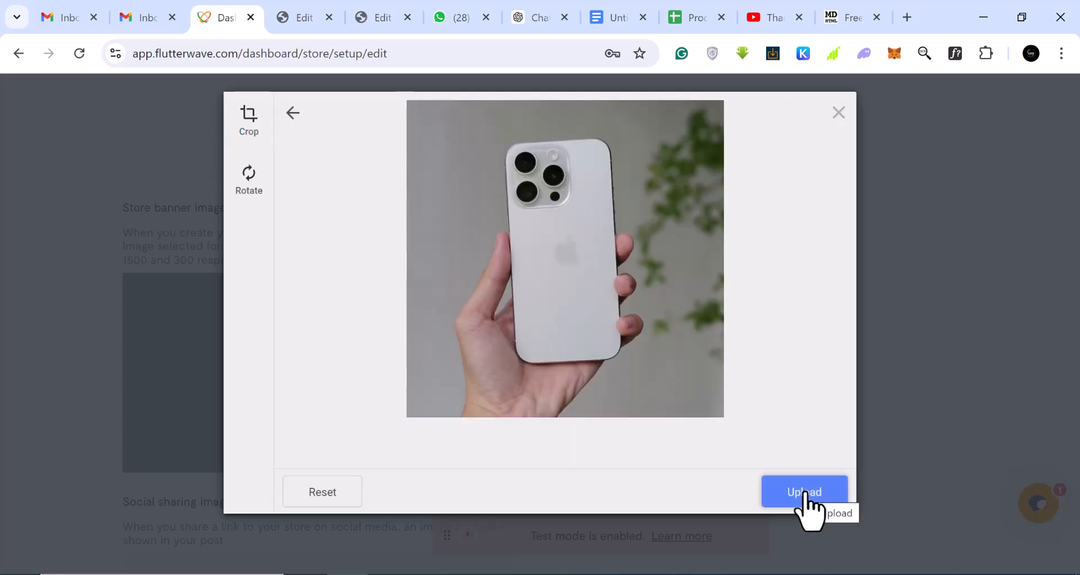
click(805, 492)
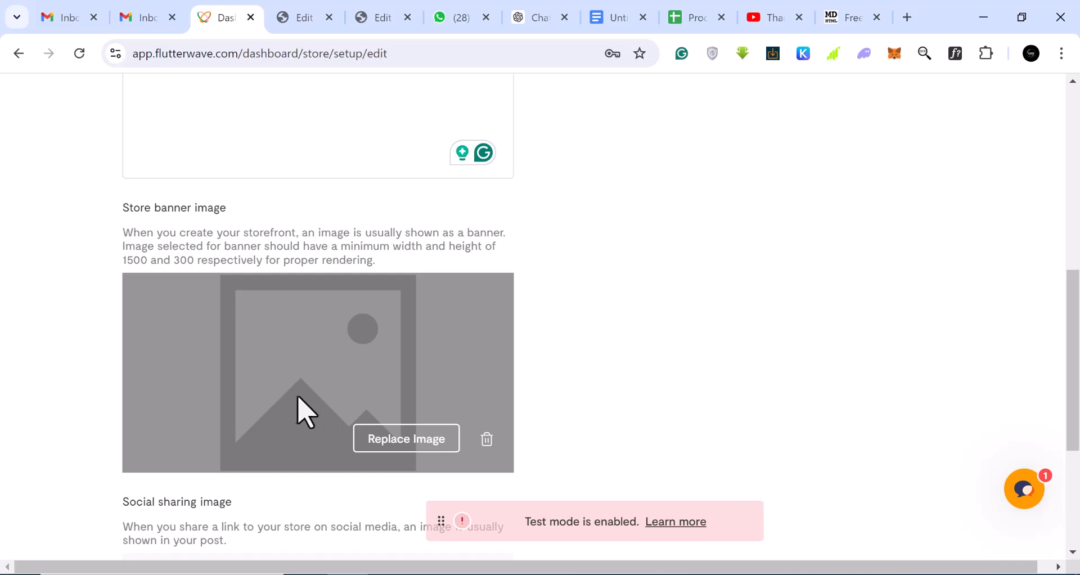
scroll(384, 394, down, 3)
scroll(309, 295, up, 2)
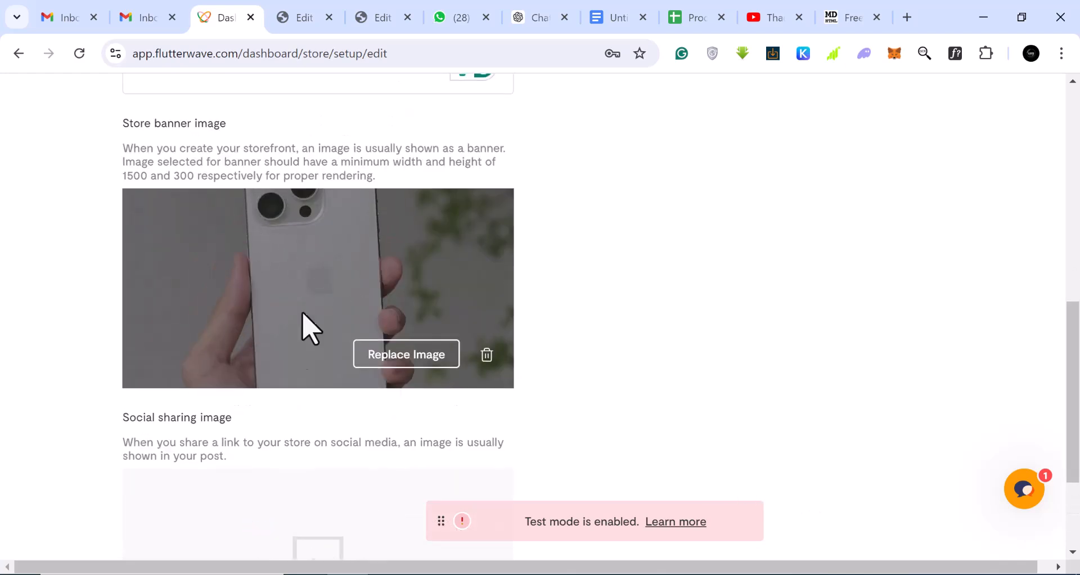
Create the store from the completed setup form, without adding a social sharing image
scroll(316, 362, down, 3)
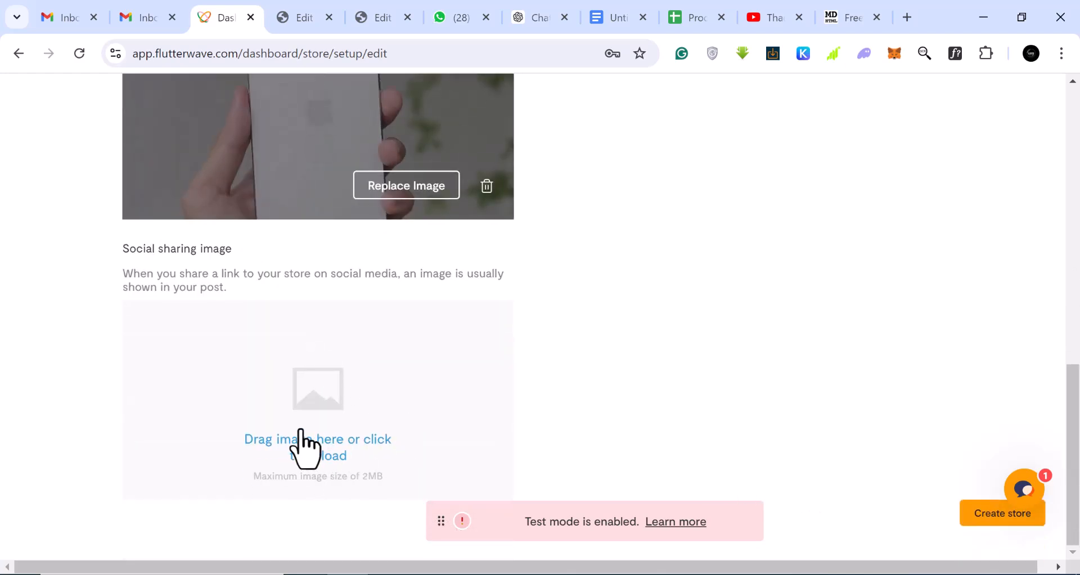
scroll(272, 372, up, 4)
scroll(272, 373, down, 4)
click(988, 519)
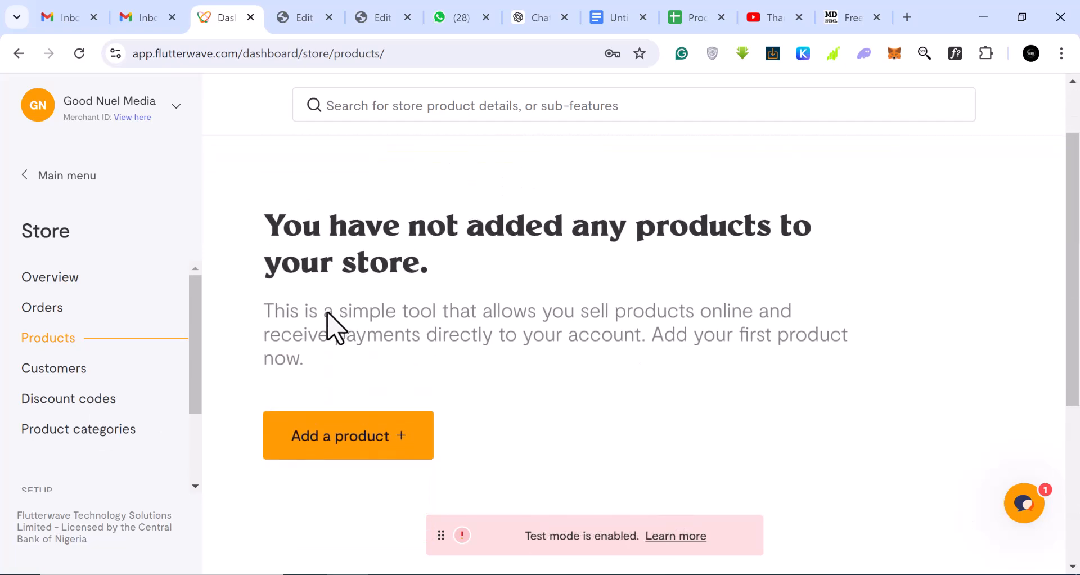
Dismiss the new shipping partner notice and start adding the store's first product
scroll(332, 327, down, 3)
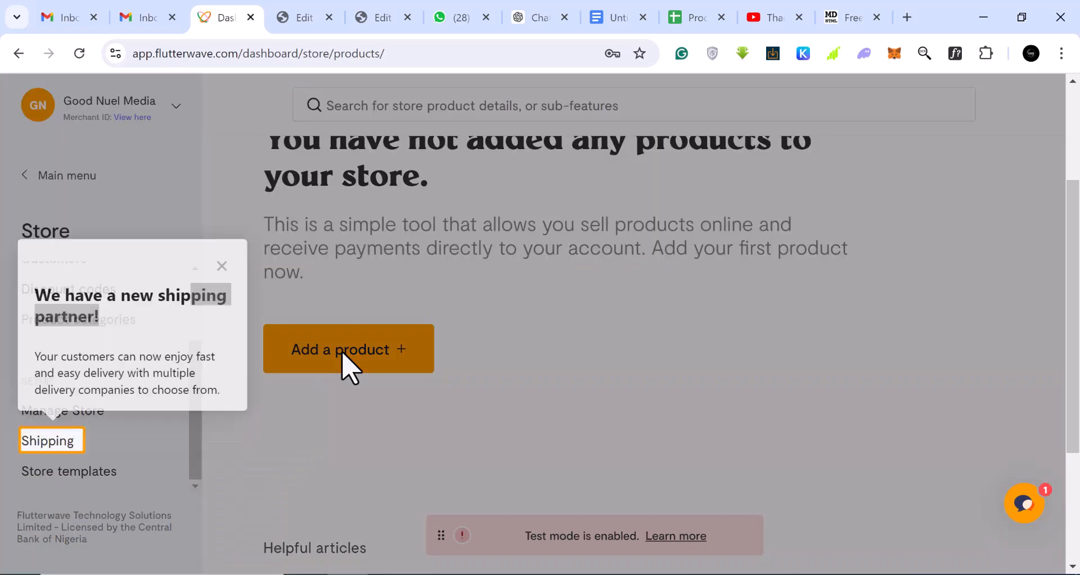
click(222, 267)
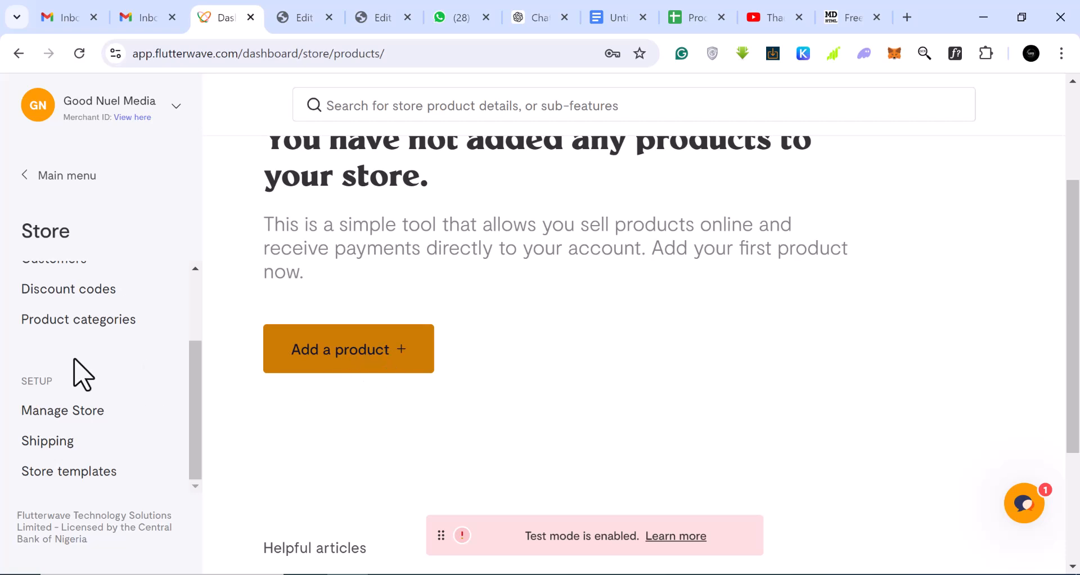
scroll(53, 367, up, 3)
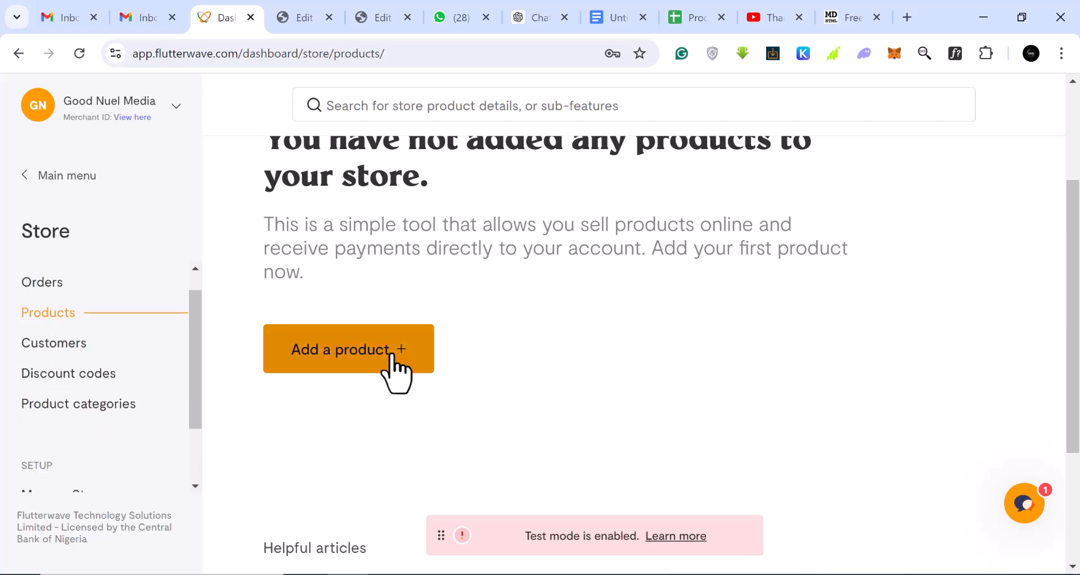
click(360, 371)
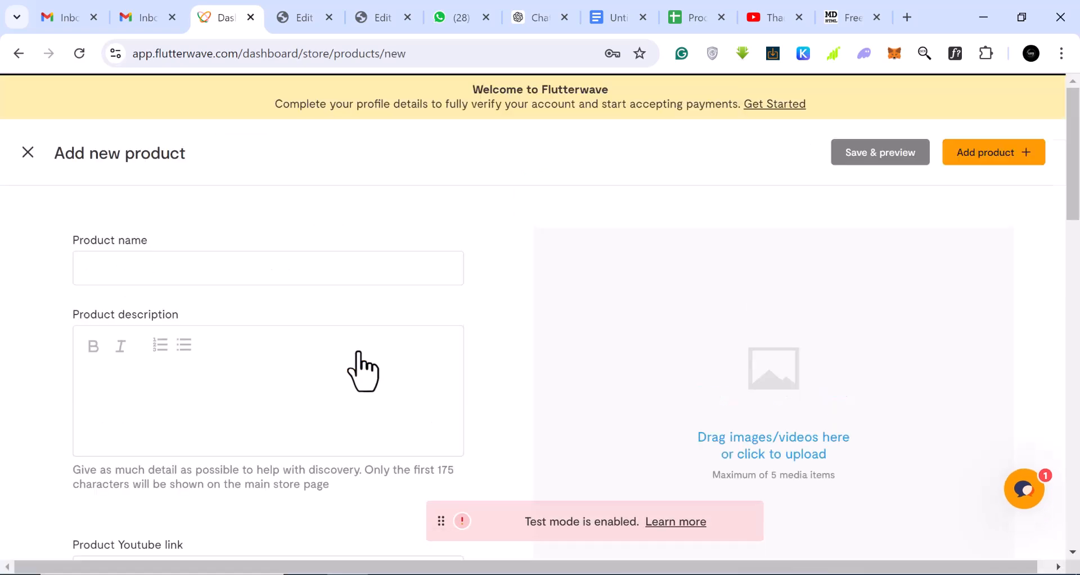
Name the product "Iphone xr" and enter "this is latest iphone" as its description
click(326, 270)
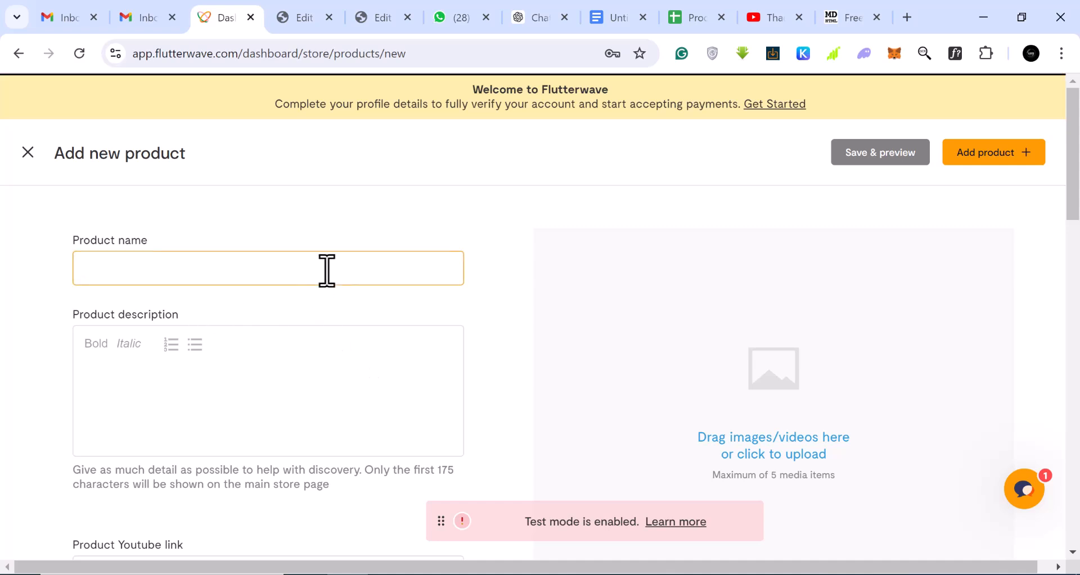
text(Iphone xr)
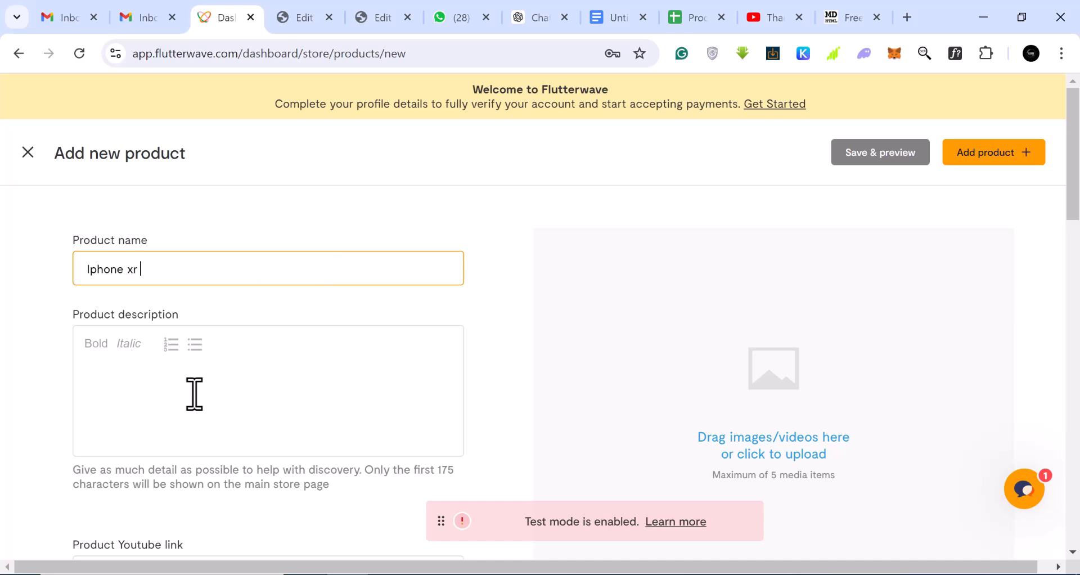
click(228, 386)
text(this is latest iphone)
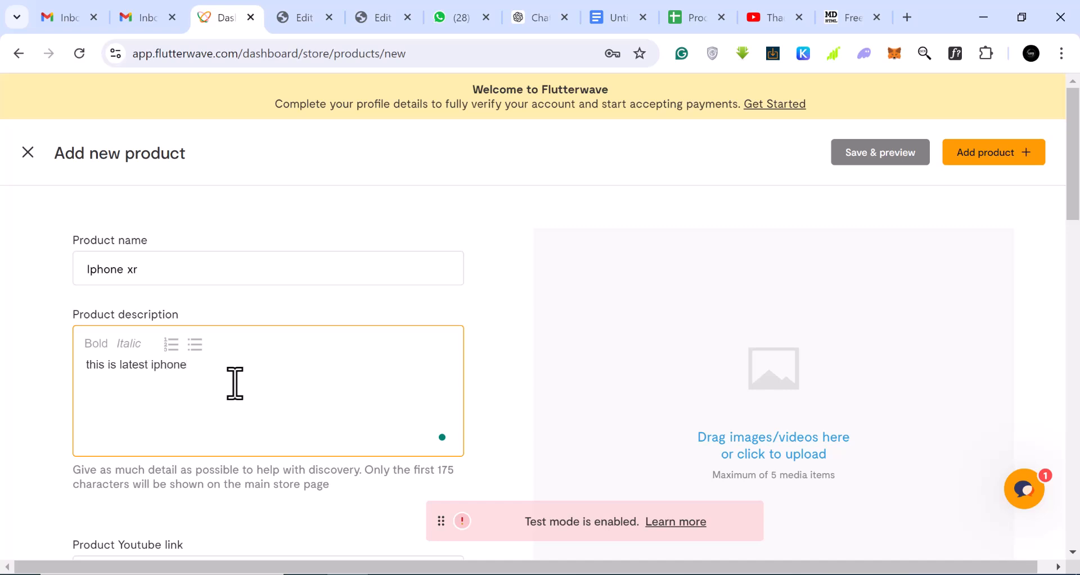
Set the new price to NGN 200,000.00 and the old price to NGN 225,000.00, showing the discount in currency value
scroll(235, 384, down, 3)
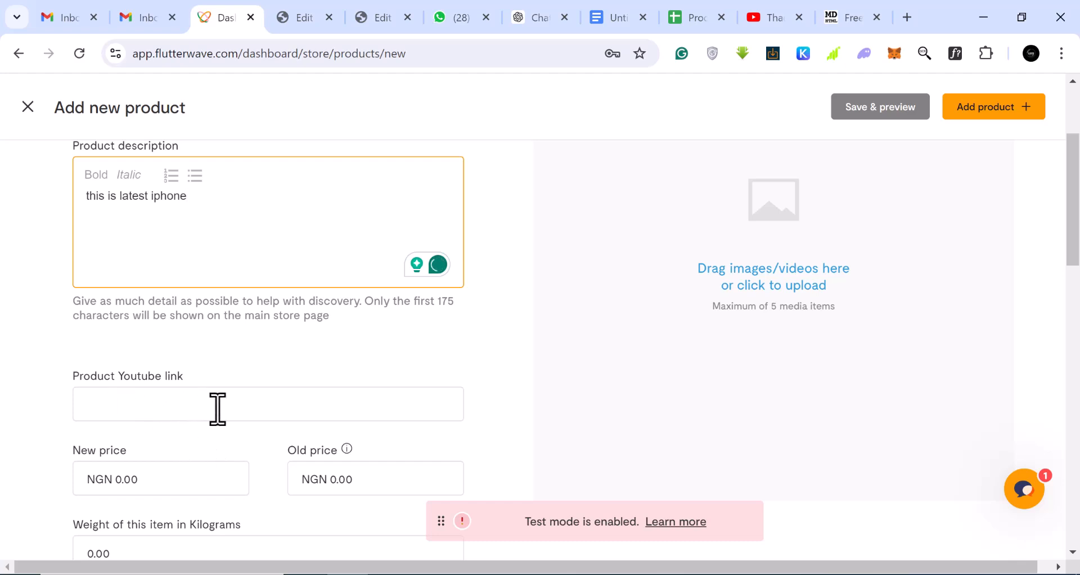
scroll(163, 401, down, 2)
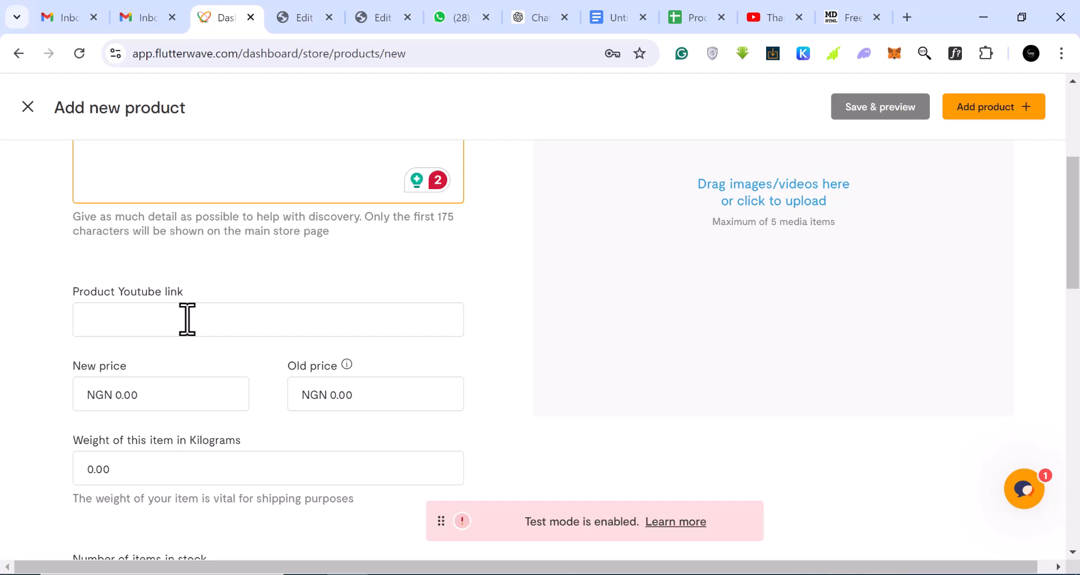
scroll(234, 367, down, 2)
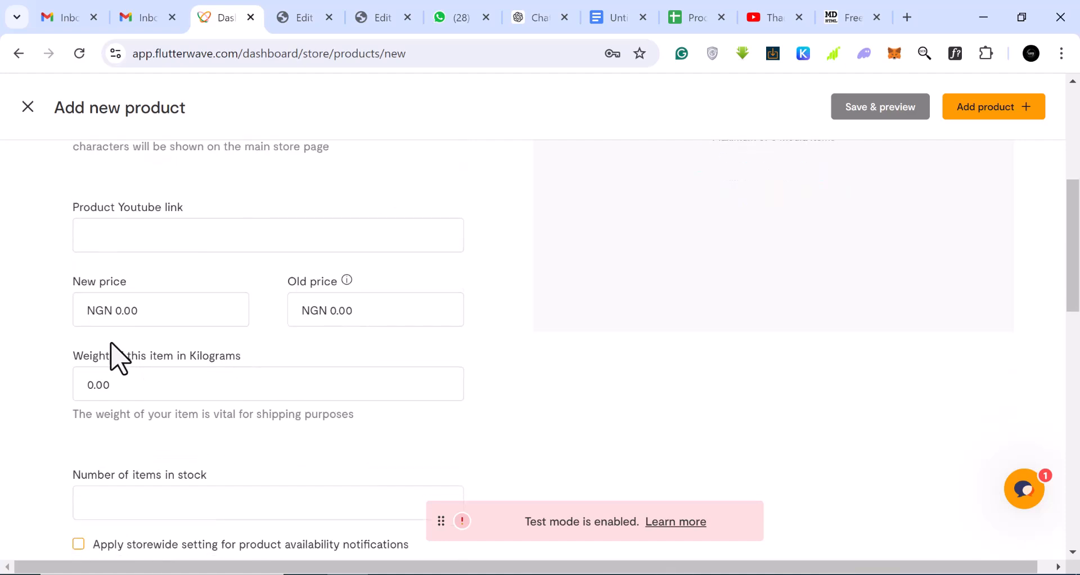
click(132, 311)
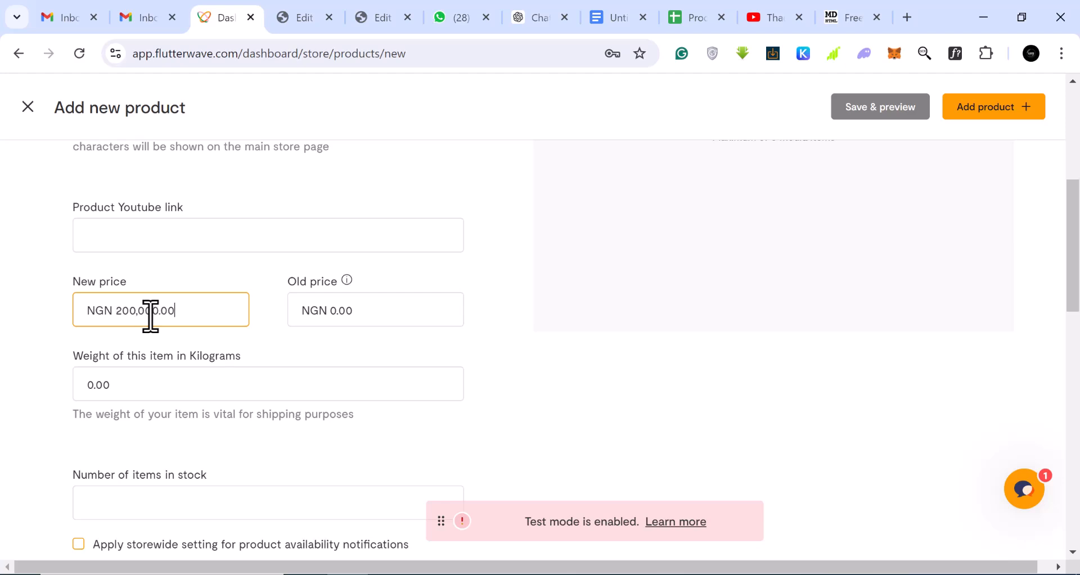
click(328, 316)
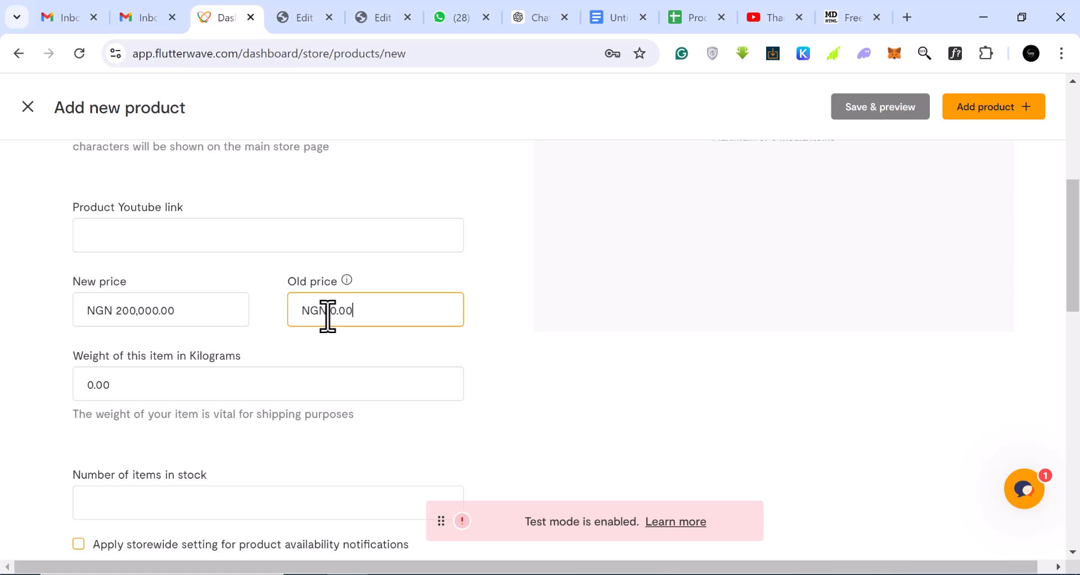
text(2)
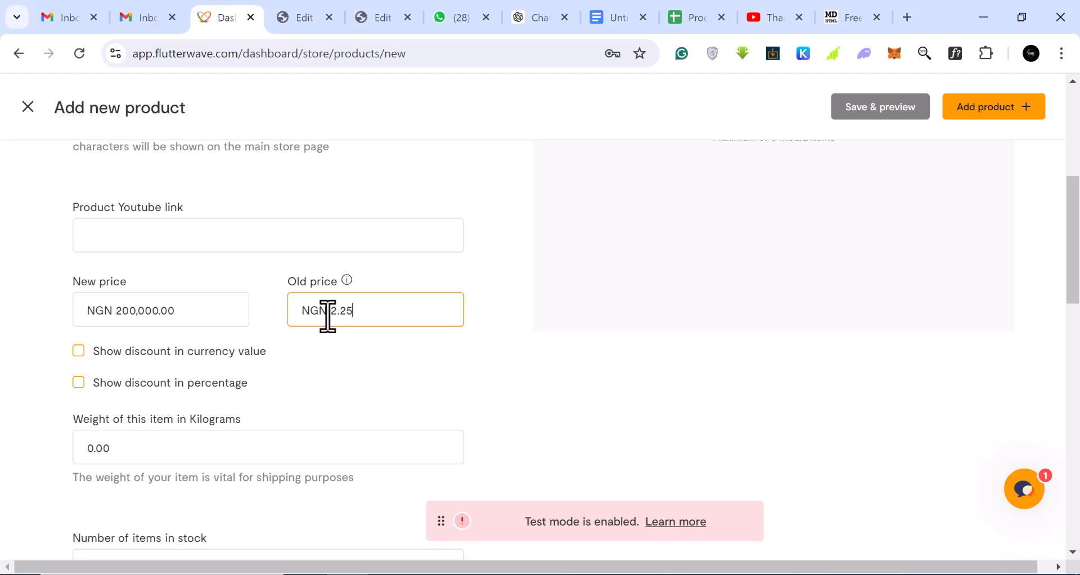
text(25,000.0)
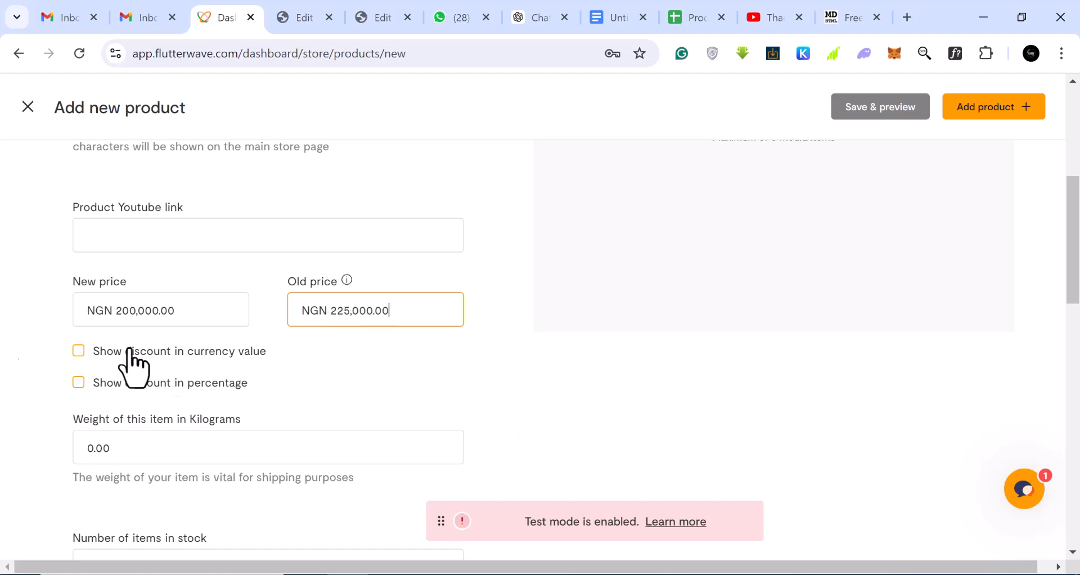
click(79, 351)
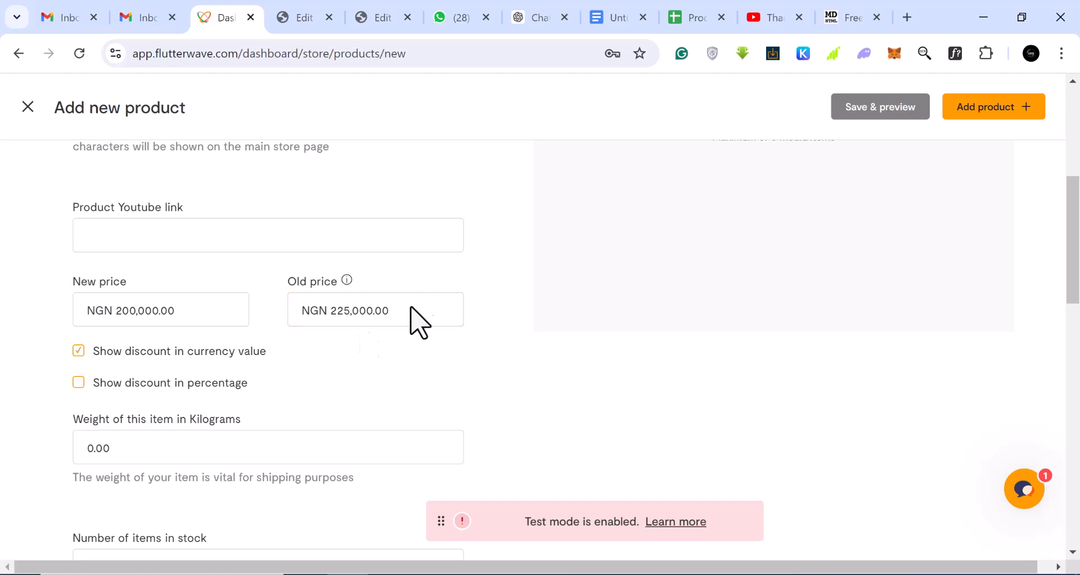
Set the product's weight to 0.20 kilograms
scroll(397, 400, down, 2)
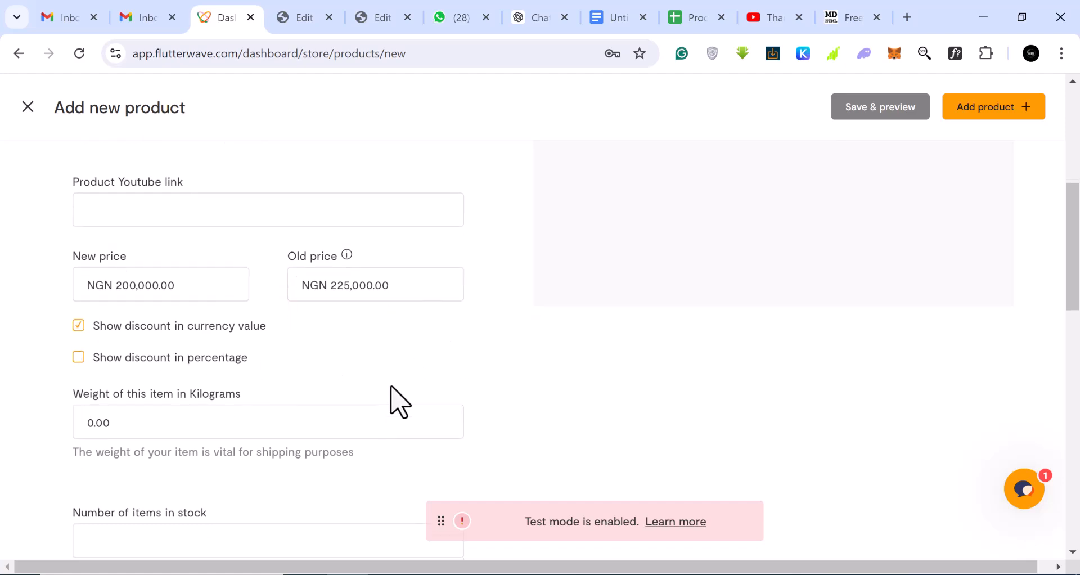
scroll(394, 401, down, 2)
click(129, 284)
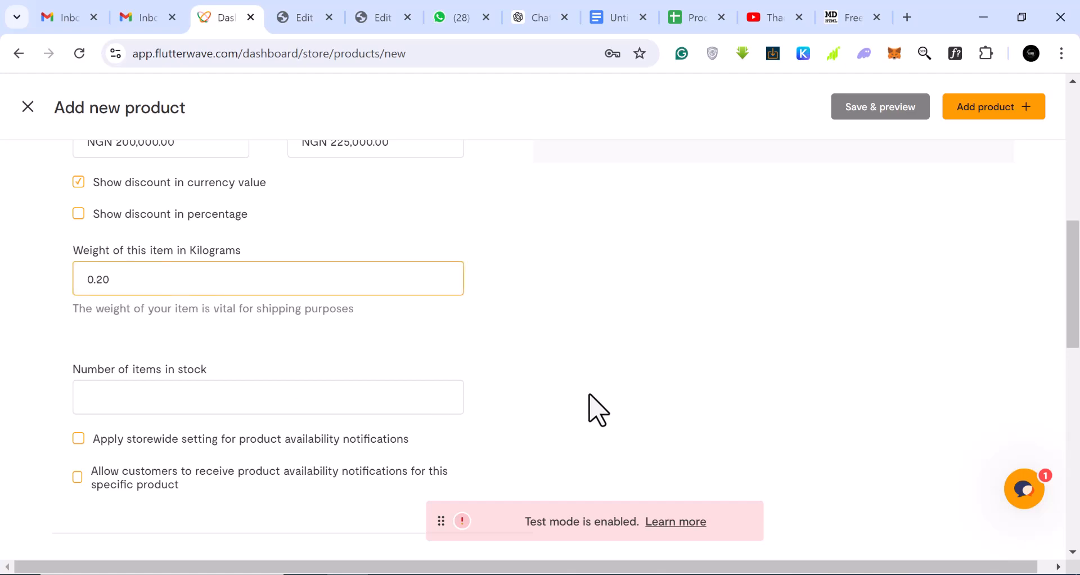
Set the number of items in stock to 10 and apply the storewide setting for product availability notifications
scroll(137, 397, down, 2)
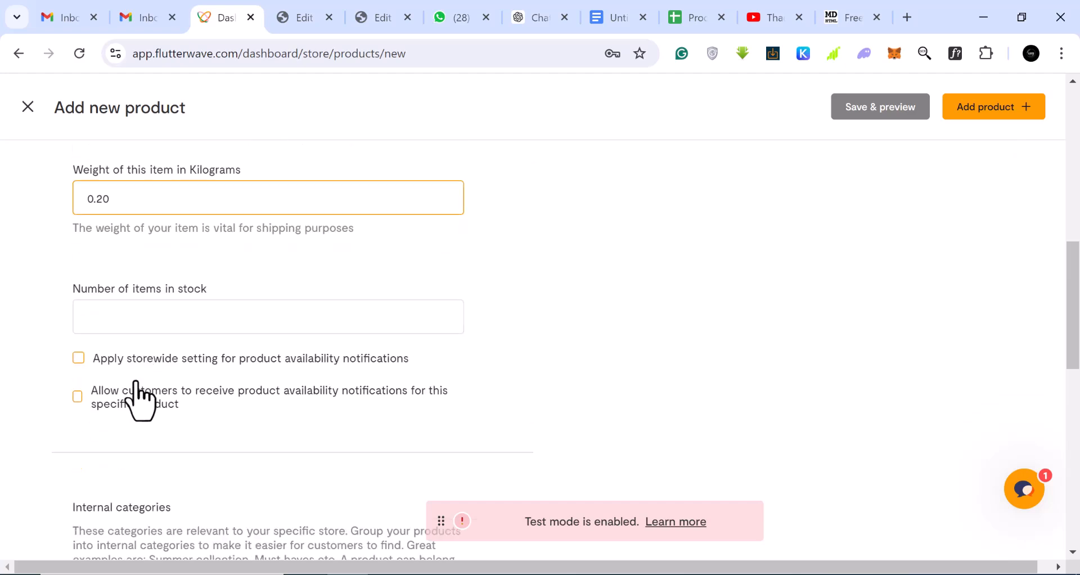
click(176, 308)
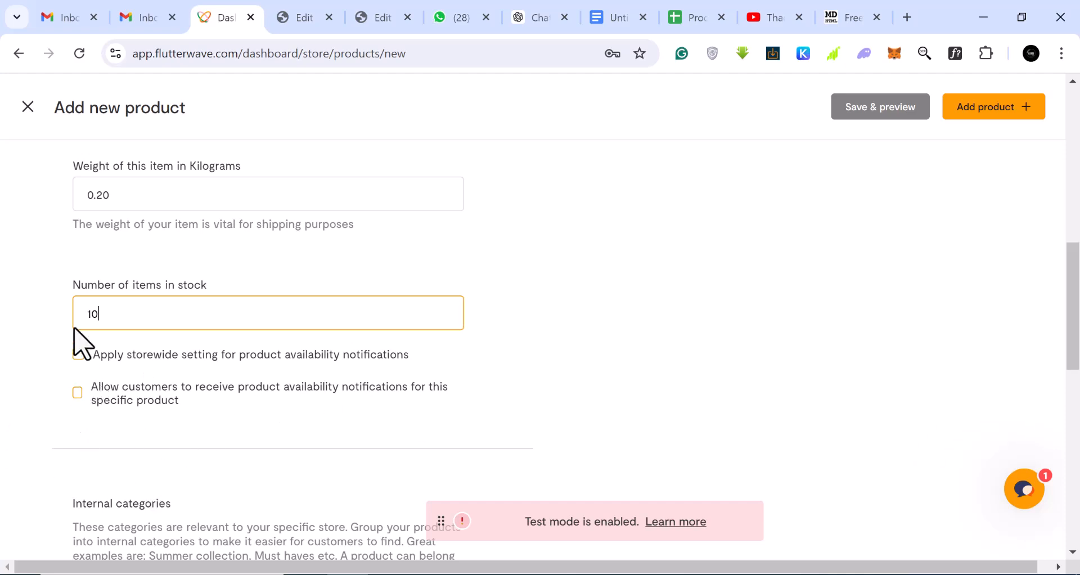
click(79, 354)
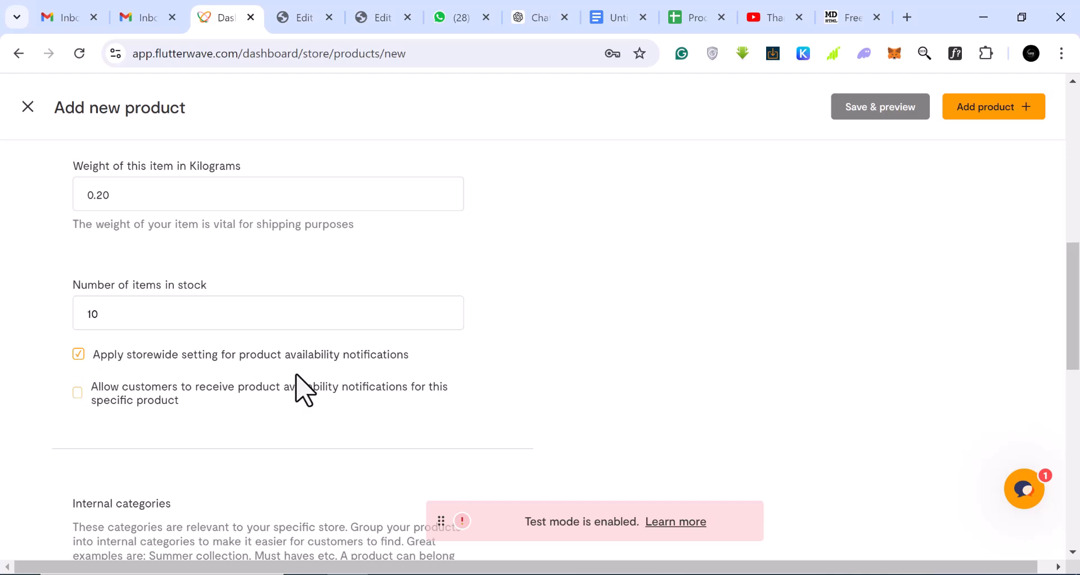
Create and save a new internal category named "Iphones", without a description
scroll(301, 386, down, 5)
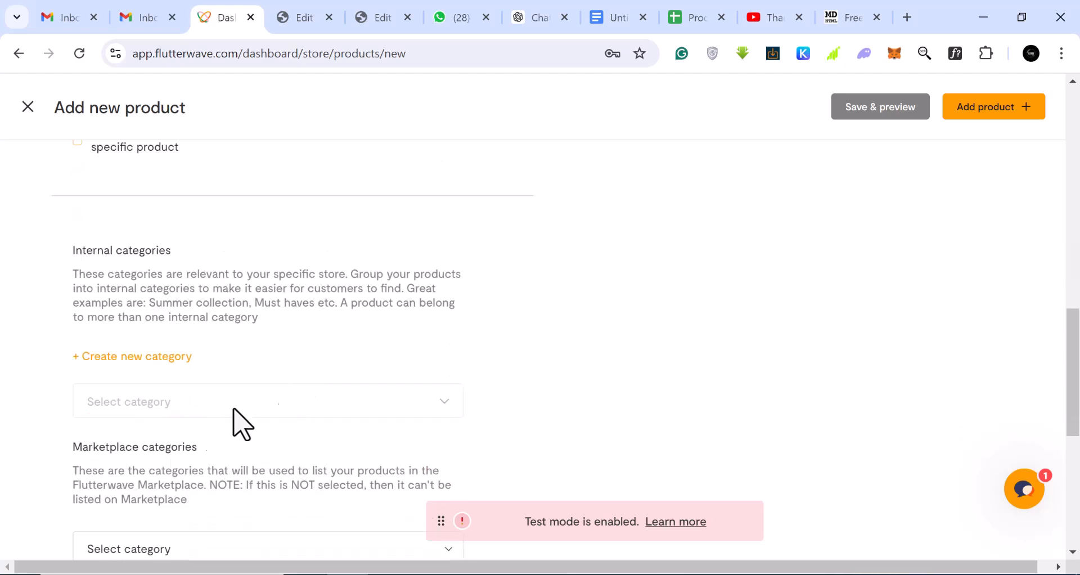
scroll(405, 400, down, 2)
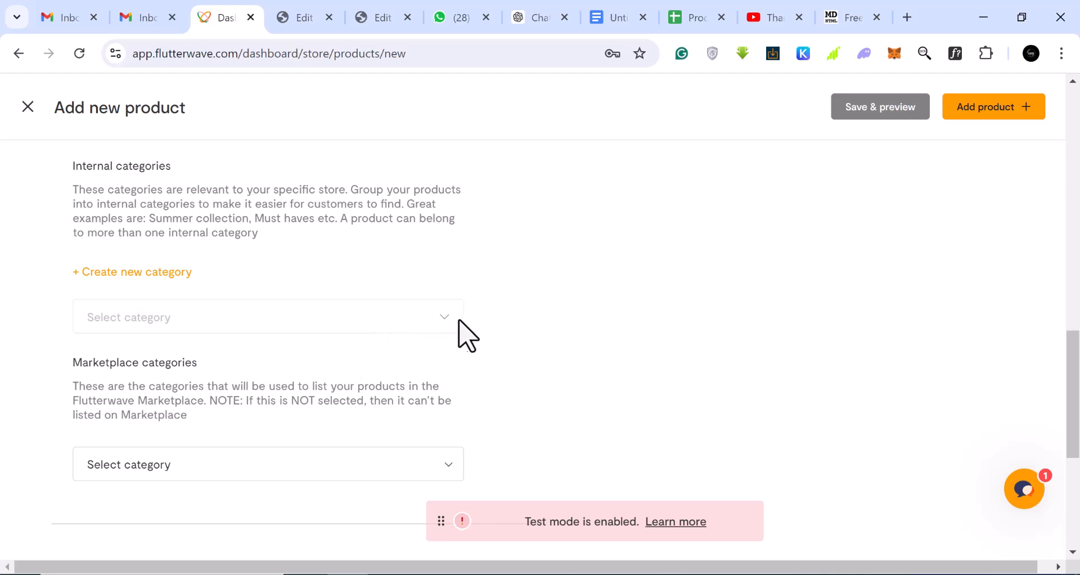
click(138, 273)
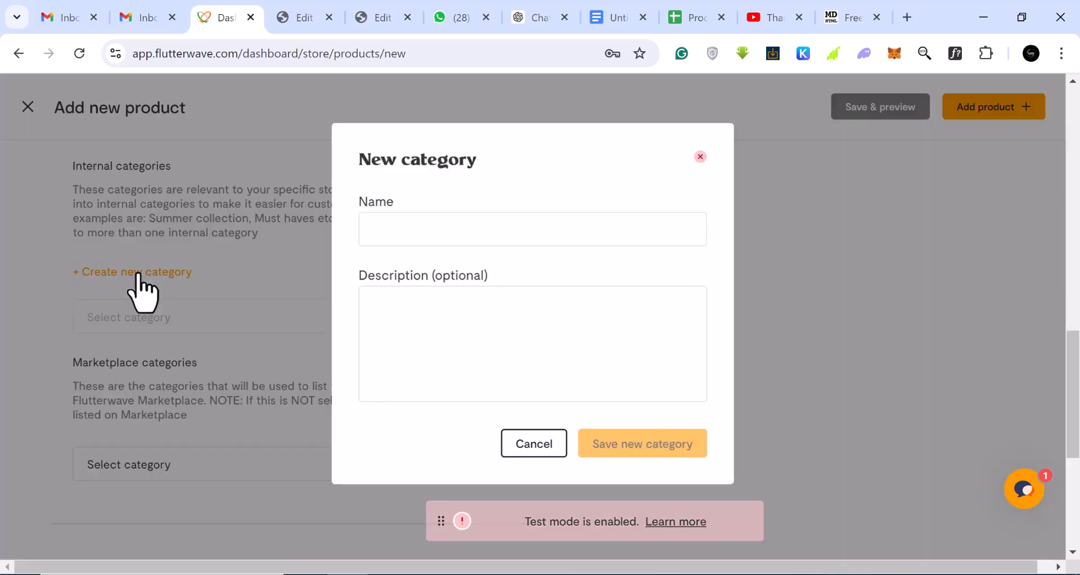
click(560, 225)
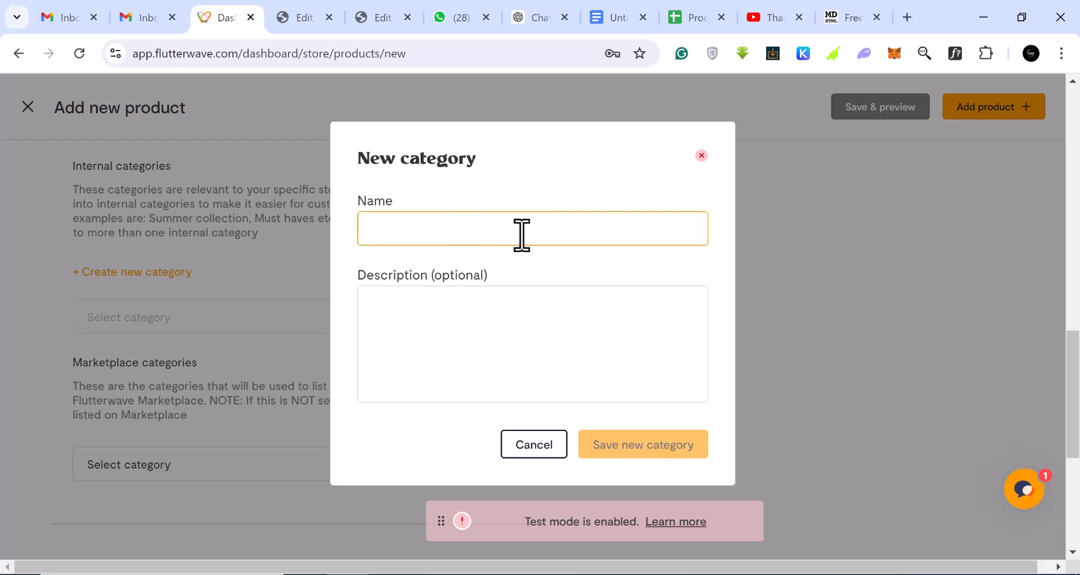
text(Iphones)
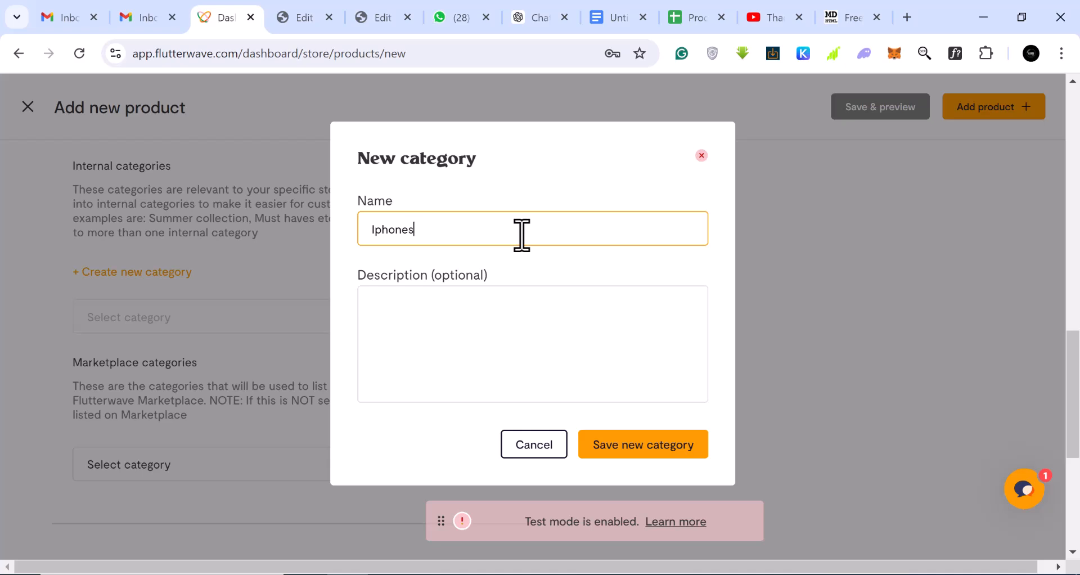
click(644, 452)
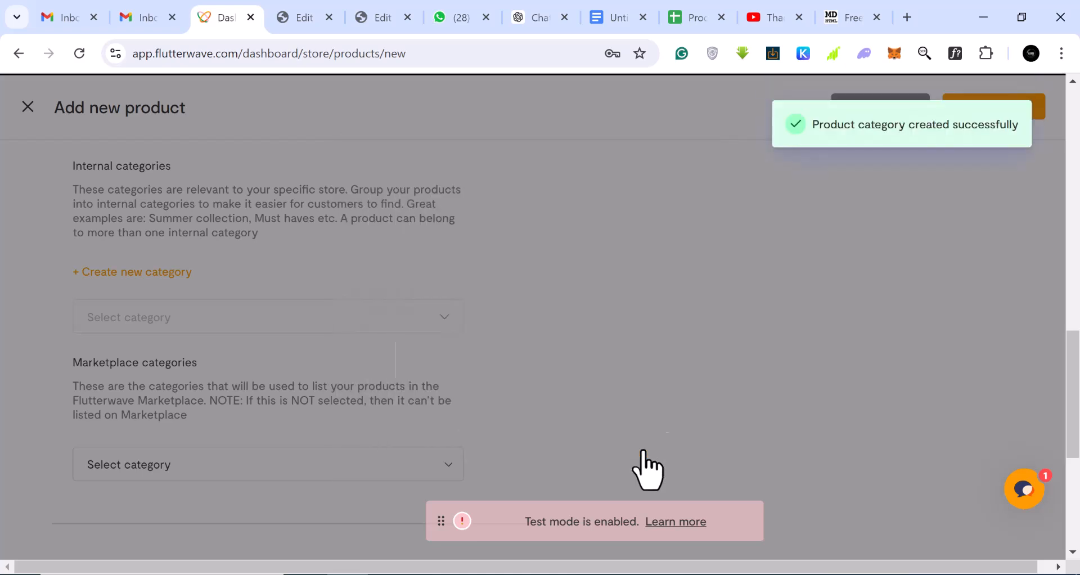
Assign the product to the Iphones internal category
scroll(181, 409, down, 1)
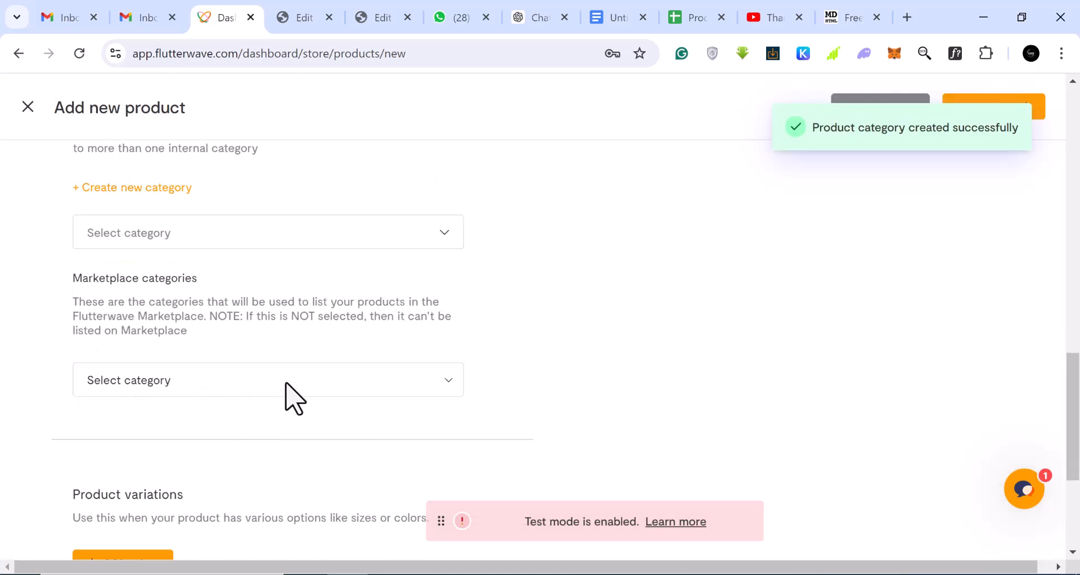
click(322, 235)
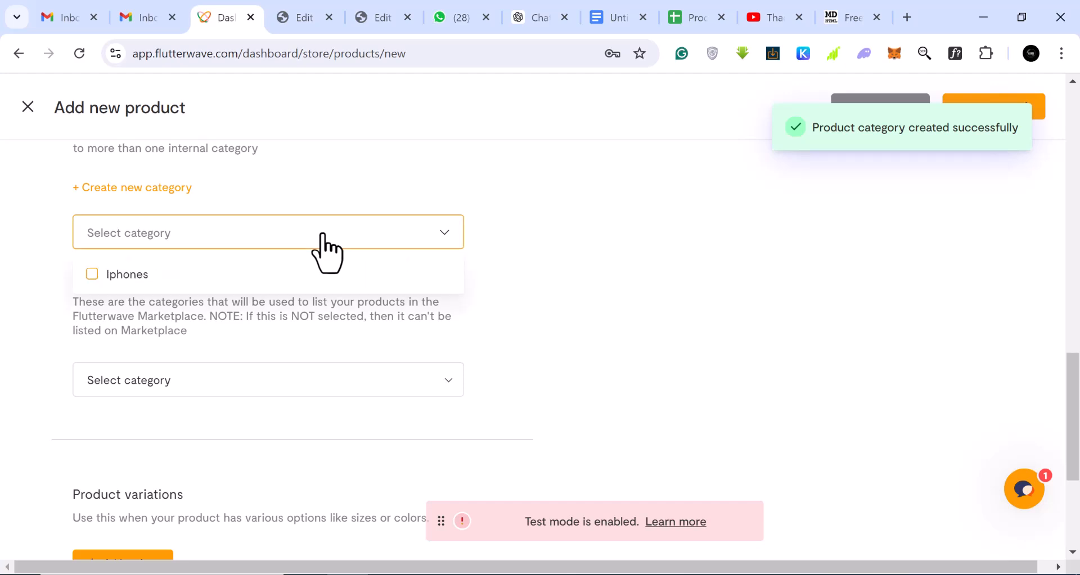
click(93, 275)
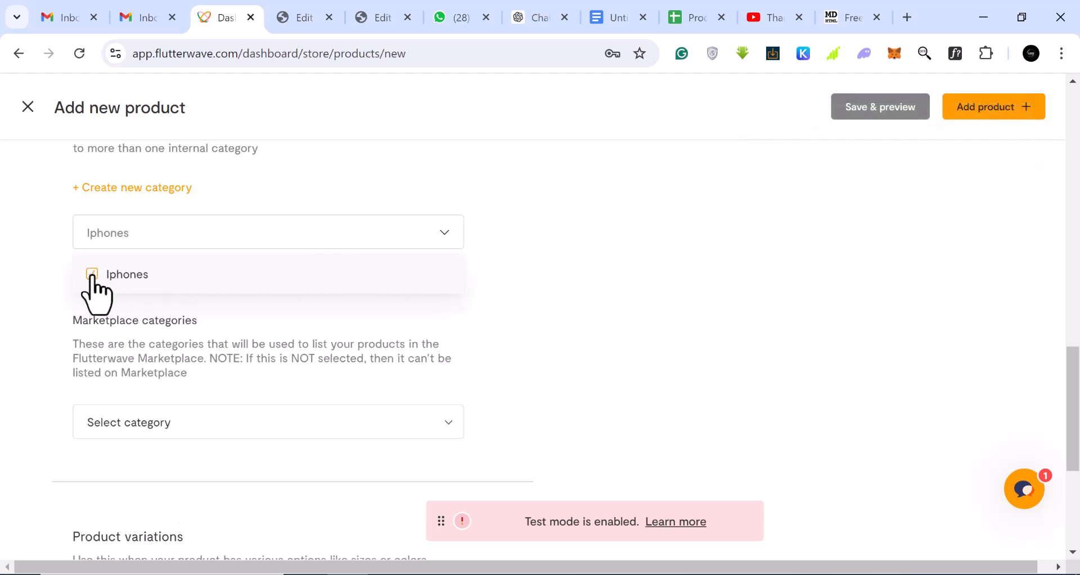
Check which marketplace categories are available for the product, without selecting one
scroll(231, 394, down, 1)
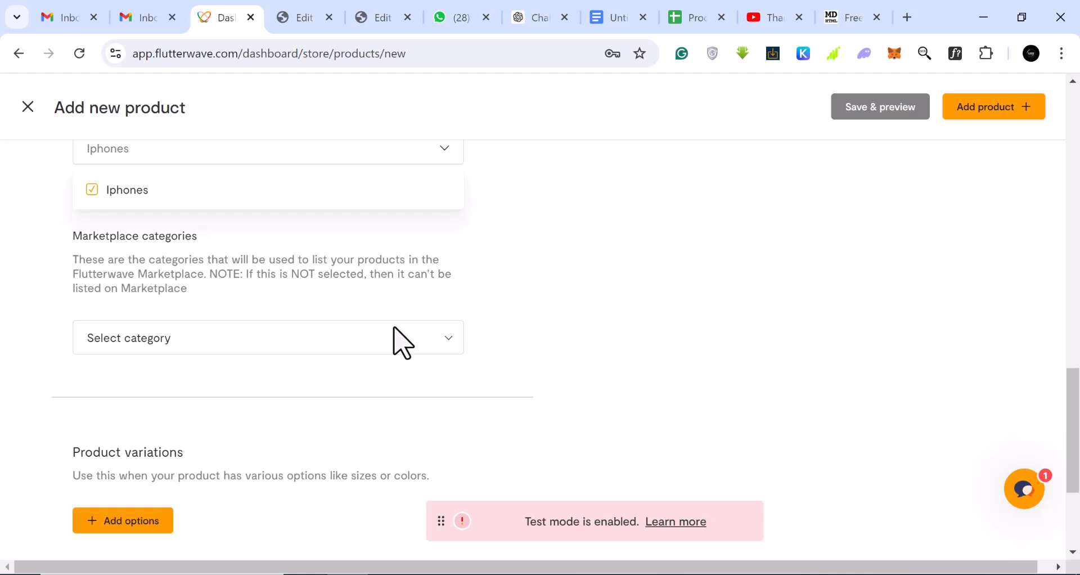
click(378, 340)
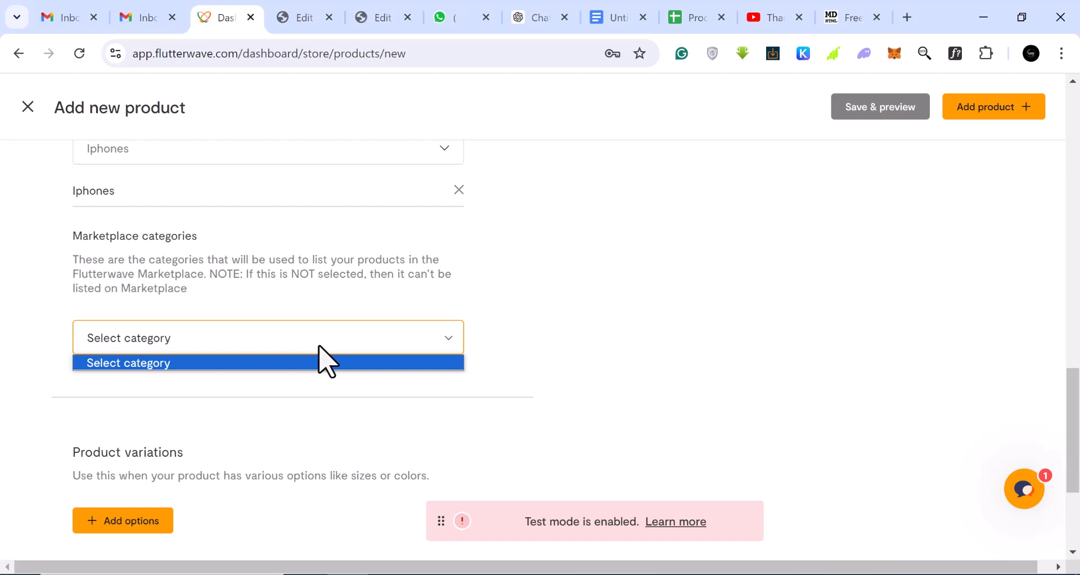
click(543, 341)
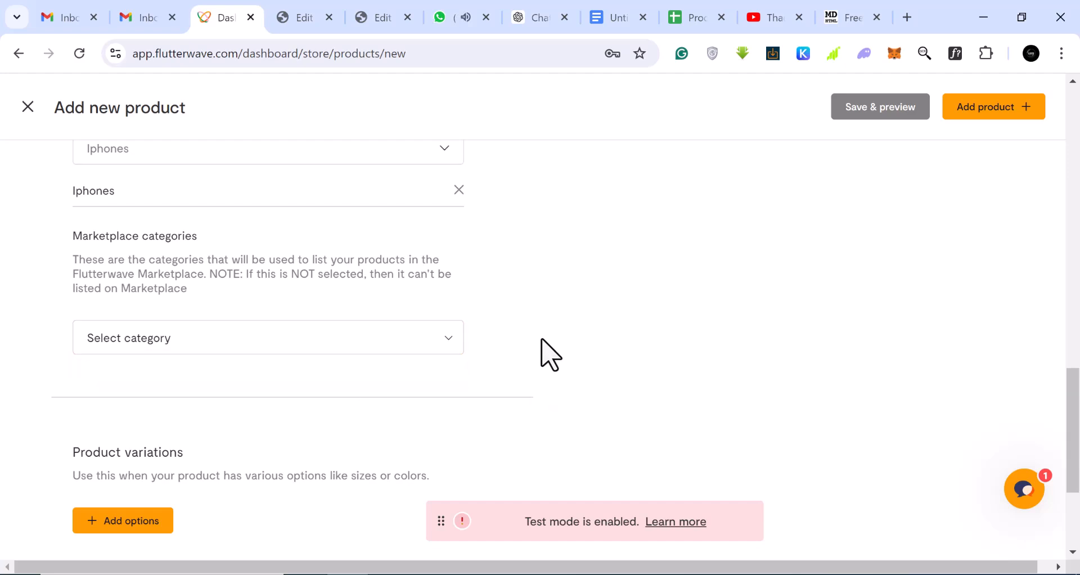
Add a Color variation to the product with the option black
scroll(272, 404, up, 2)
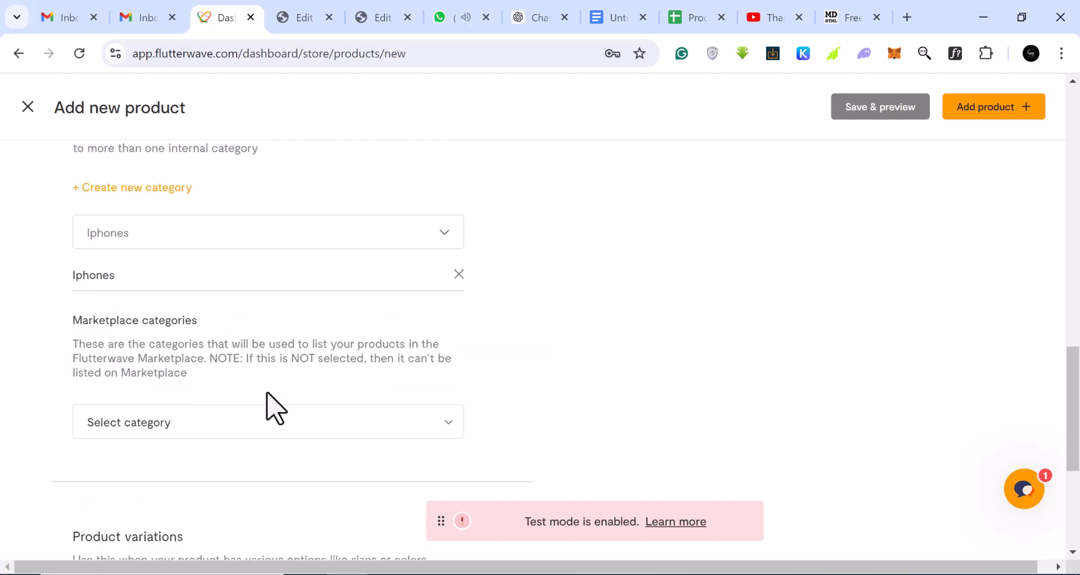
scroll(193, 422, down, 4)
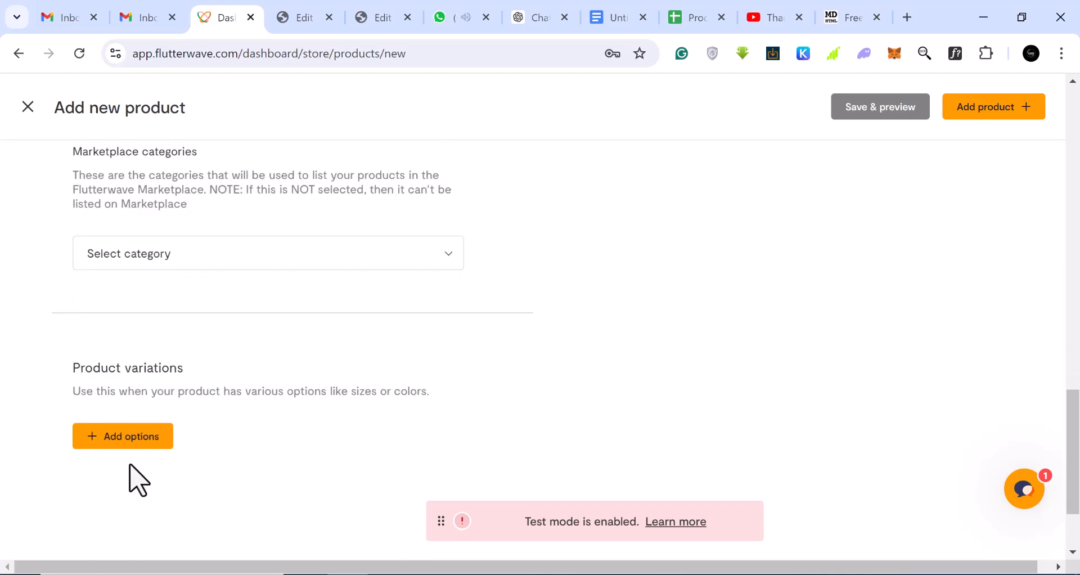
click(131, 439)
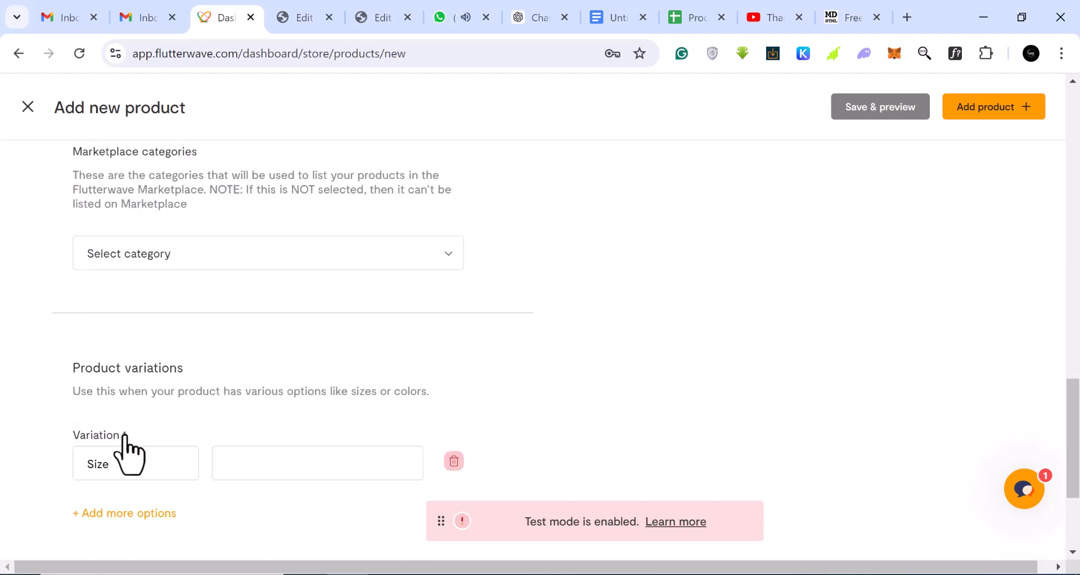
scroll(178, 450, down, 2)
double_click(109, 381)
click(108, 381)
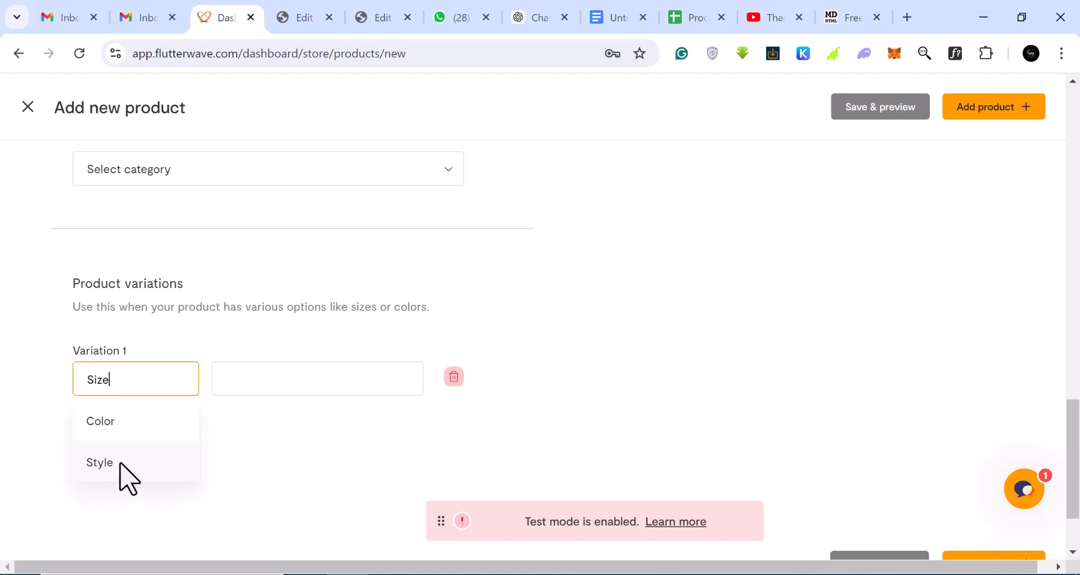
click(121, 424)
click(287, 379)
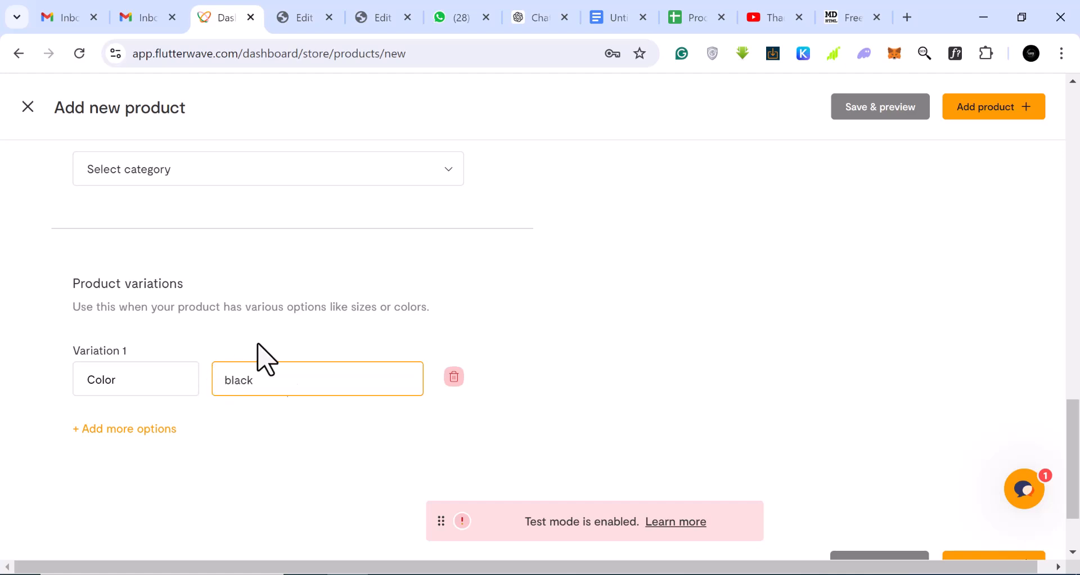
scroll(309, 416, down, 2)
Upload the two photos of a hand-held iPhone from the Downloads folder as the product's images
scroll(309, 415, up, 4)
scroll(861, 308, up, 15)
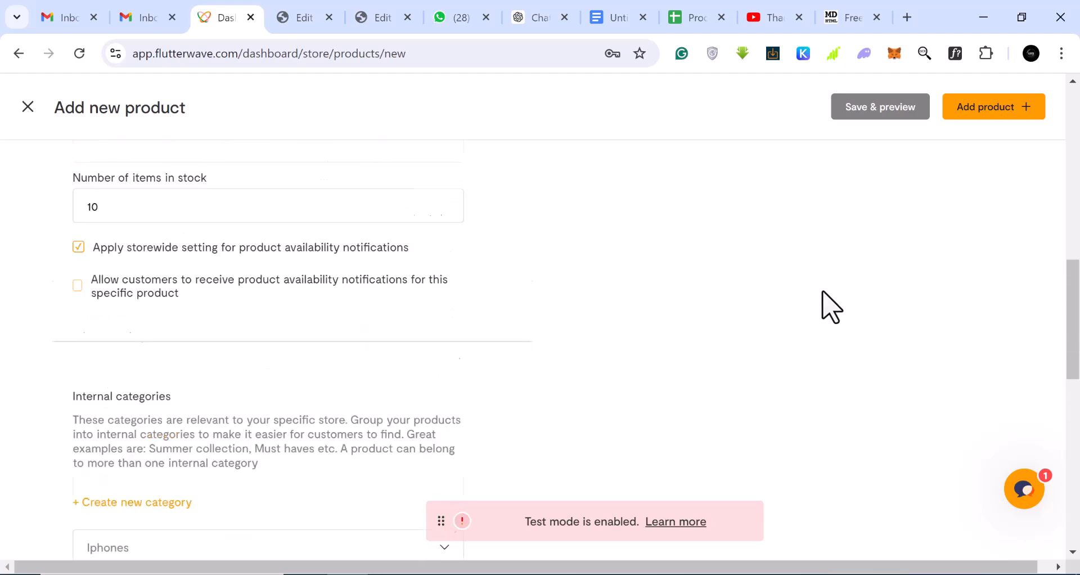
scroll(780, 279, up, 1)
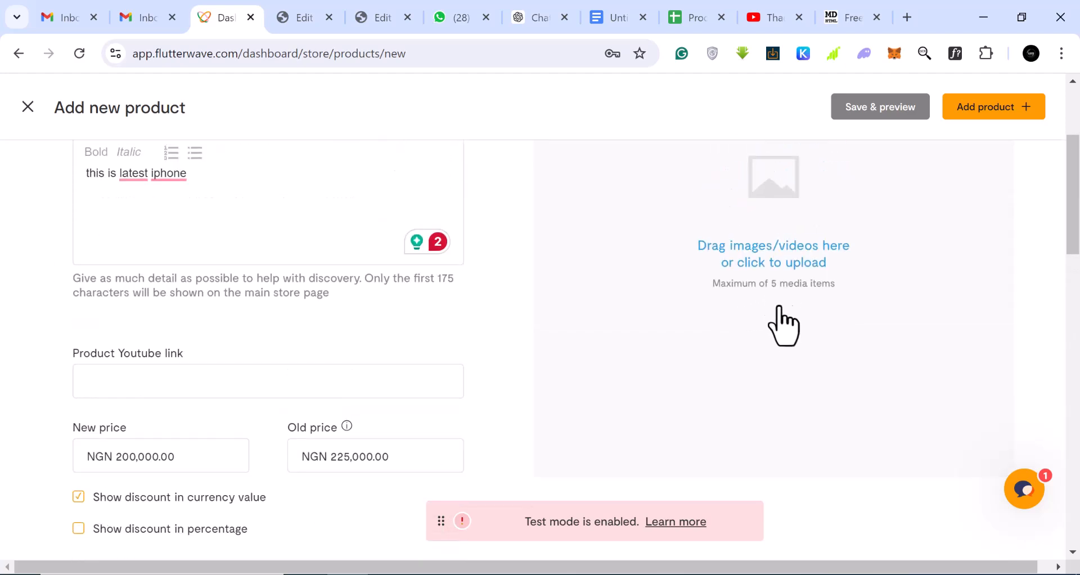
click(783, 265)
scroll(324, 228, down, 4)
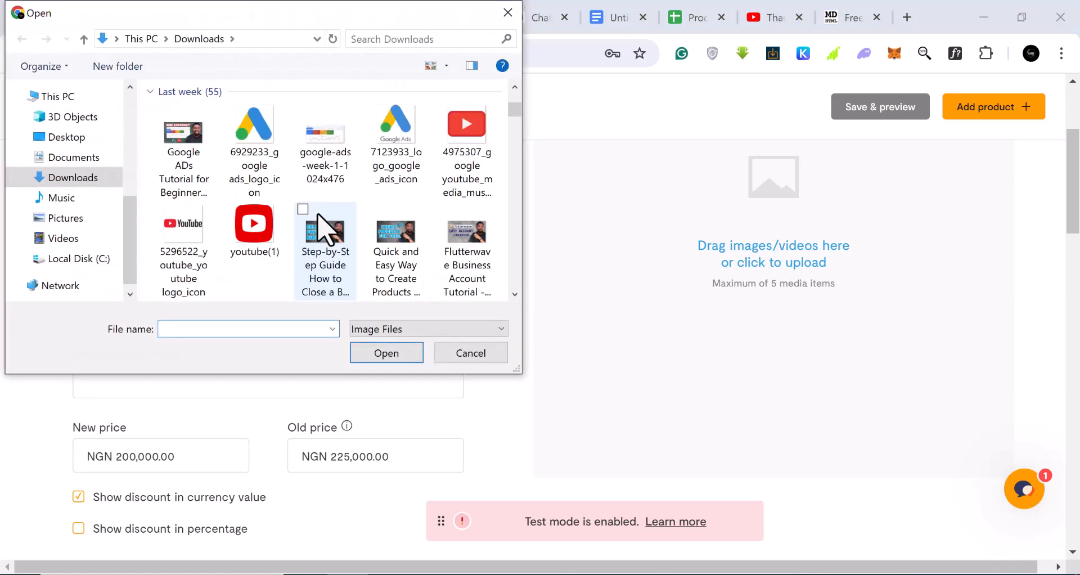
scroll(325, 228, down, 1)
scroll(325, 228, down, 1)
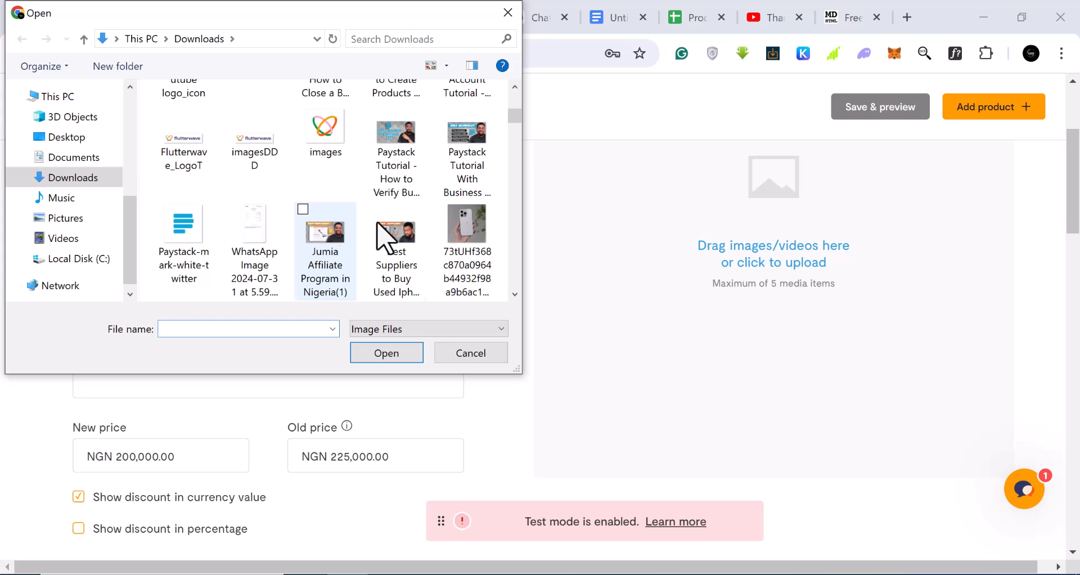
scroll(448, 241, down, 1)
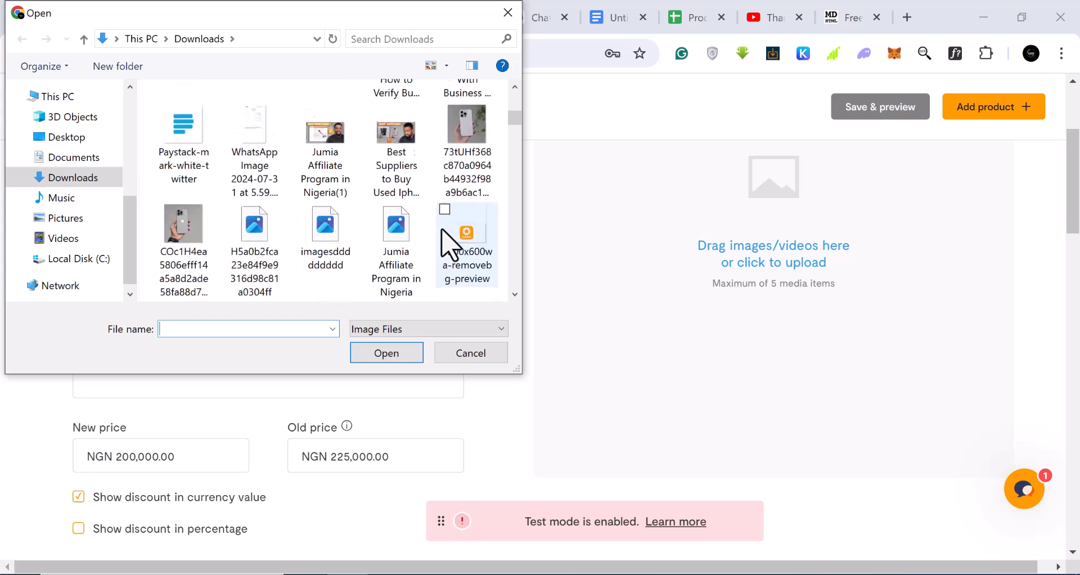
click(165, 223)
click(445, 110)
click(392, 355)
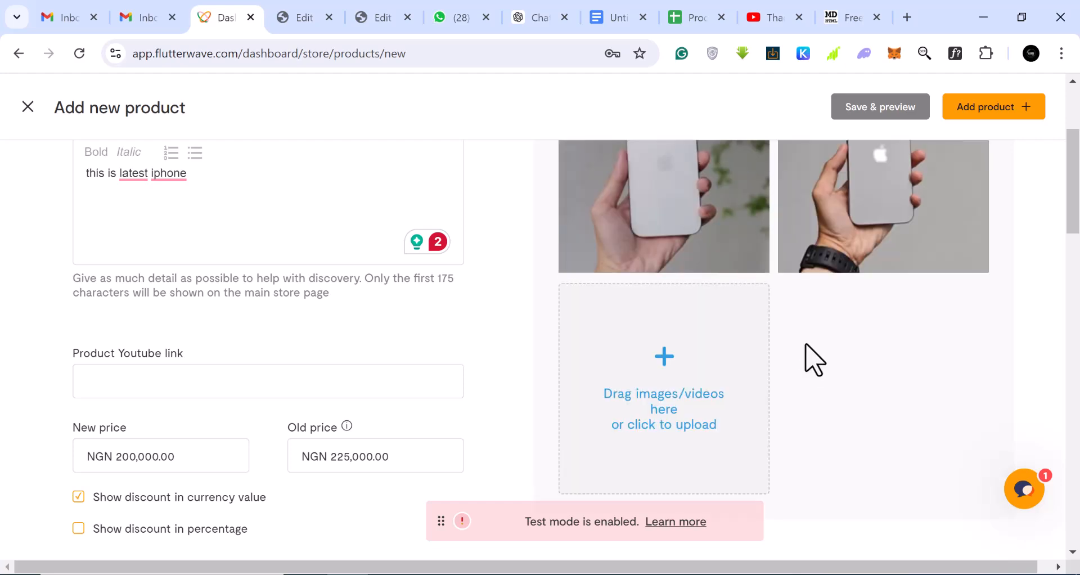
Review the completed product form, including the black variant, and save the product with a preview
scroll(799, 352, up, 5)
scroll(794, 378, down, 15)
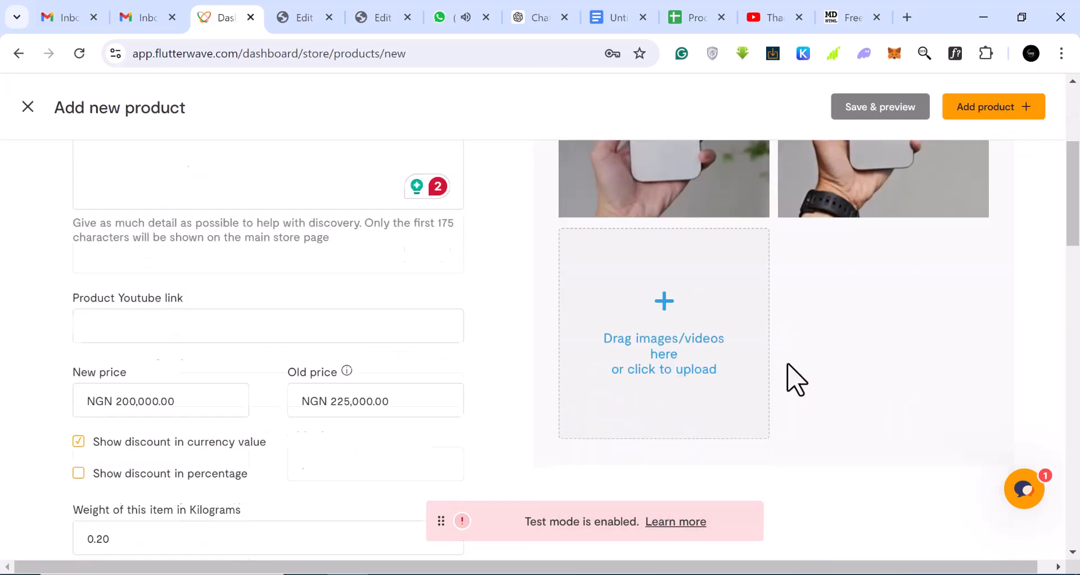
scroll(353, 386, down, 12)
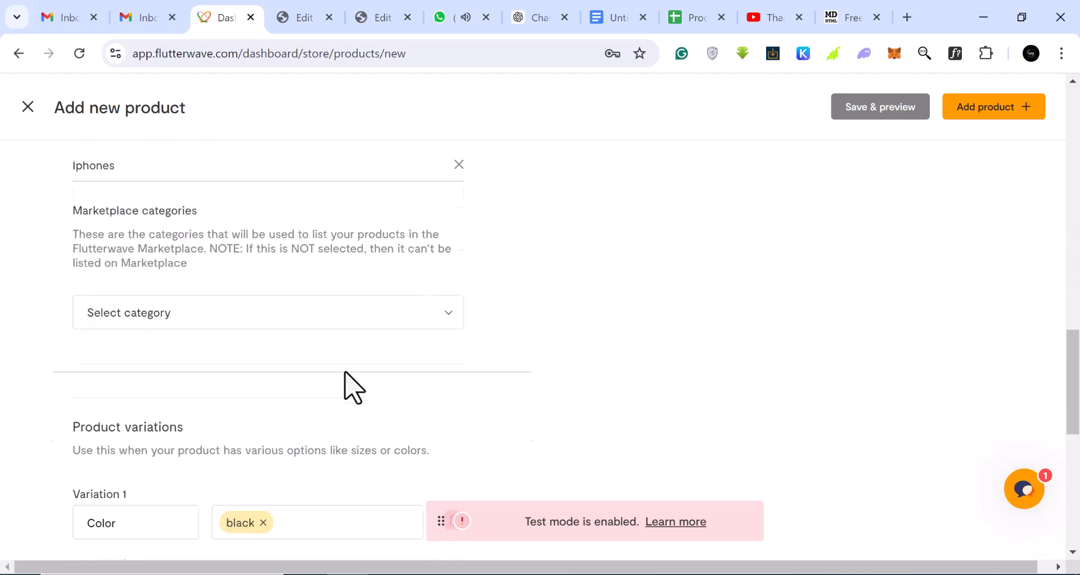
scroll(353, 386, down, 6)
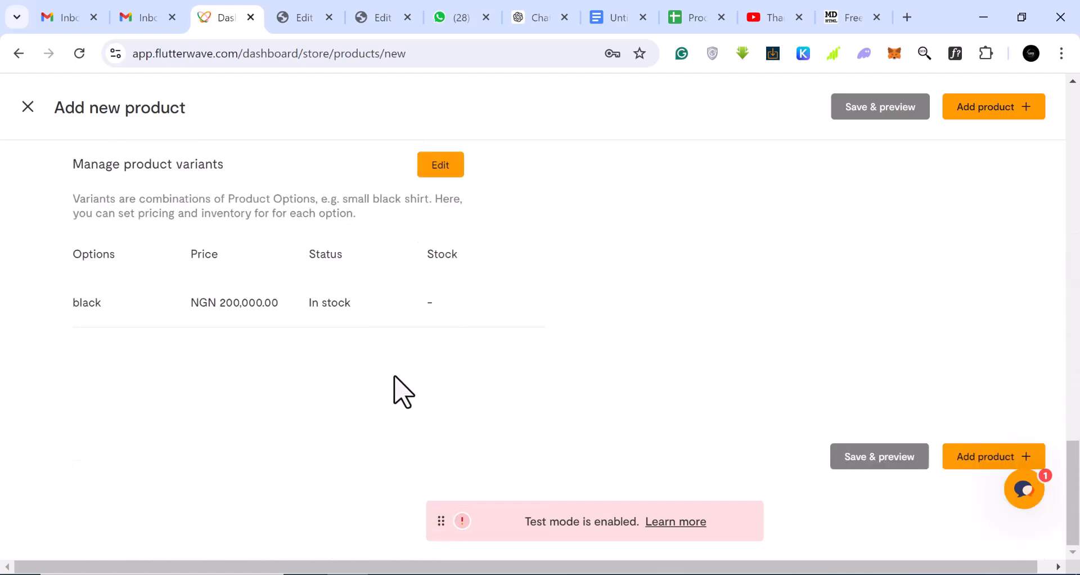
scroll(480, 336, up, 2)
scroll(480, 336, down, 2)
click(889, 462)
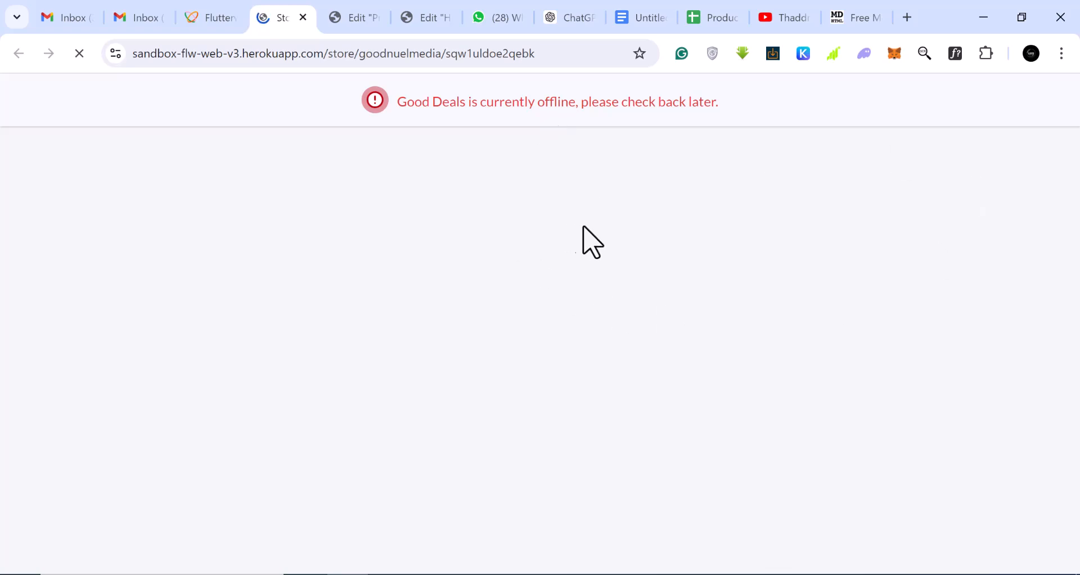
Return to the Flutterwave dashboard from the store preview and open the Manage Store settings
click(214, 18)
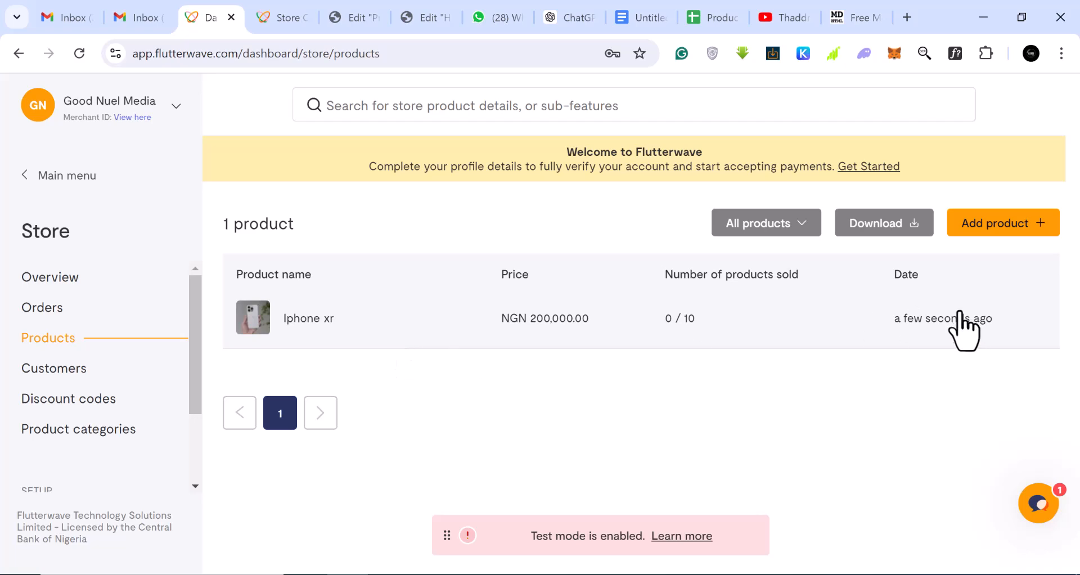
scroll(96, 386, down, 2)
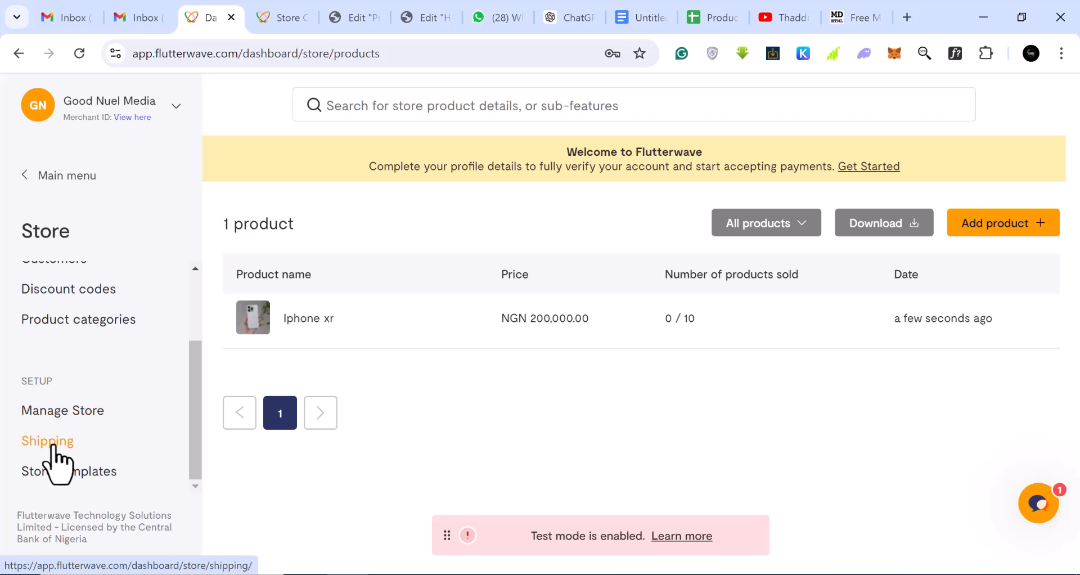
scroll(55, 461, up, 2)
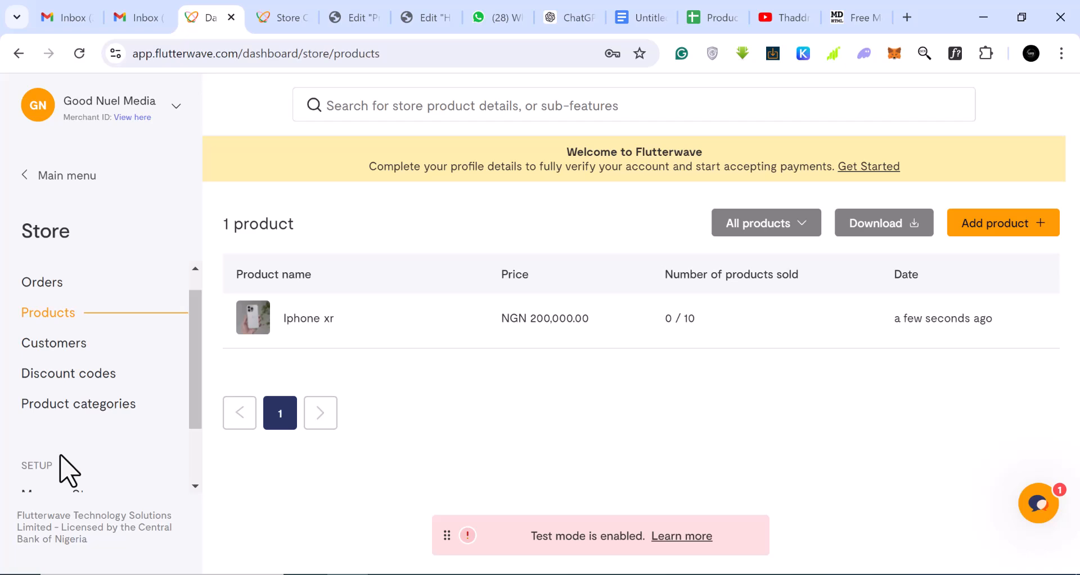
scroll(61, 467, up, 1)
scroll(78, 419, down, 2)
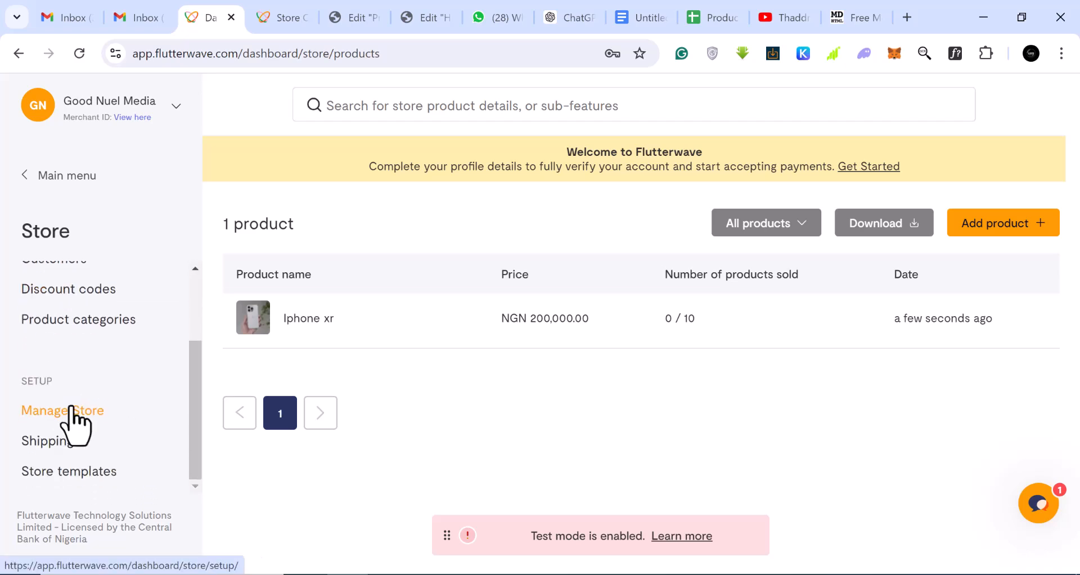
click(72, 412)
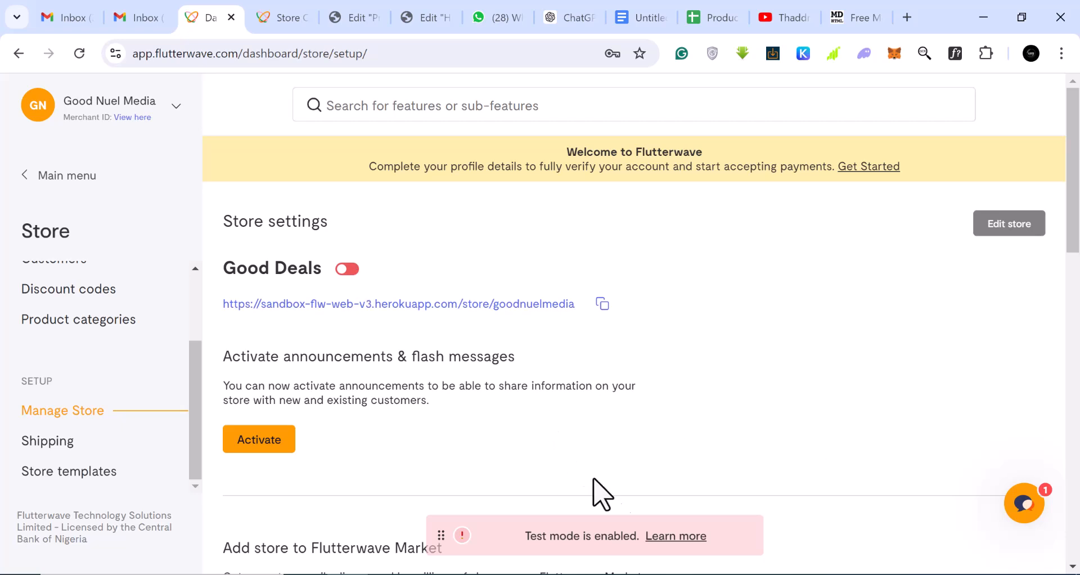
Copy the Good Deals store link from the store settings
scroll(626, 519, down, 4)
scroll(646, 470, up, 5)
click(601, 307)
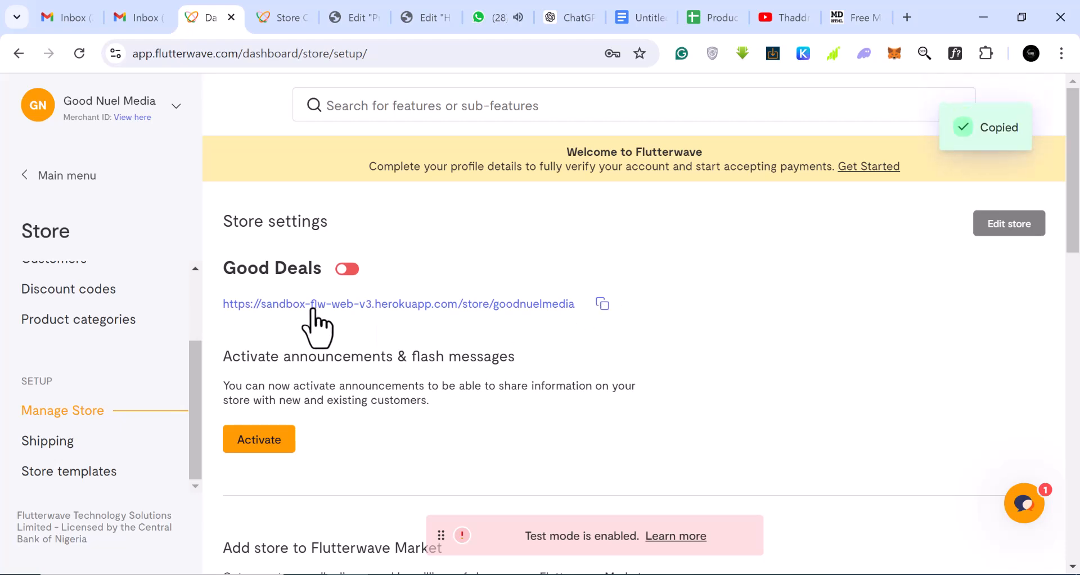
Examine the store settings for announcements, Flutterwave Market, back in stock notifications, VAT, cart wait period and QR code generation
scroll(664, 334, down, 5)
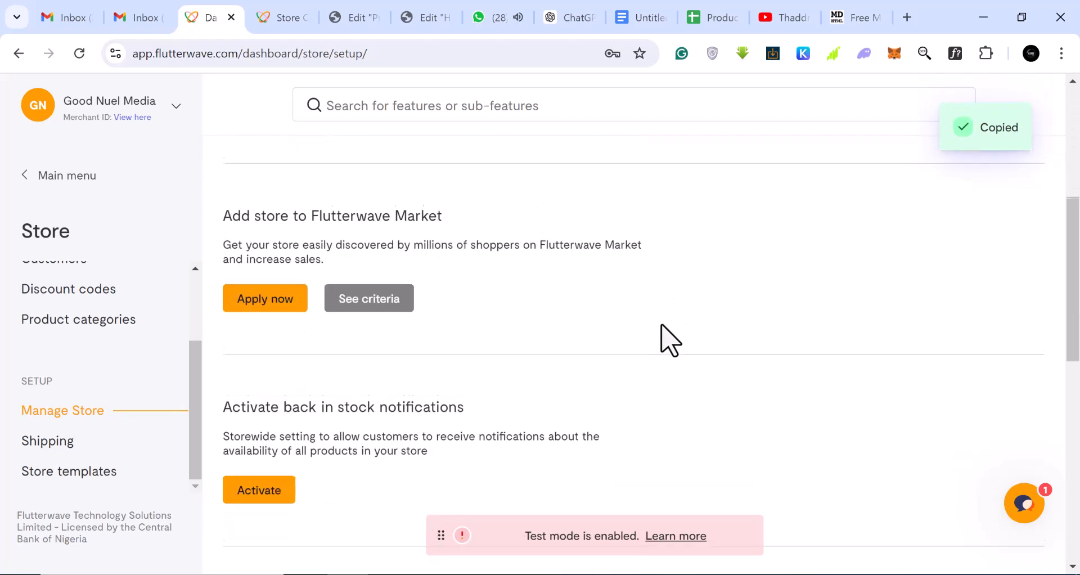
scroll(669, 340, down, 5)
scroll(664, 338, down, 1)
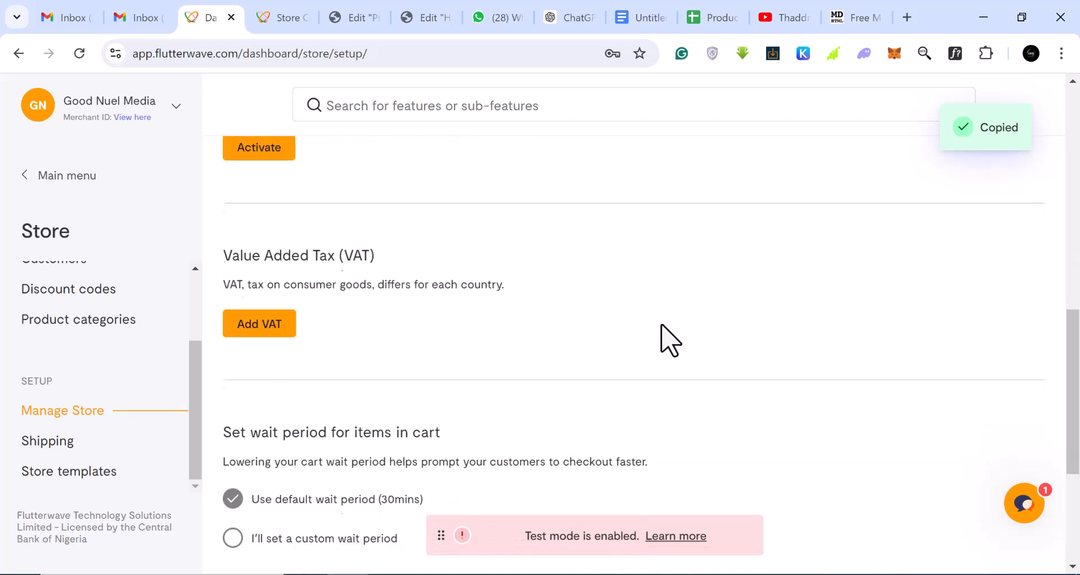
scroll(256, 512, up, 1)
scroll(349, 424, up, 3)
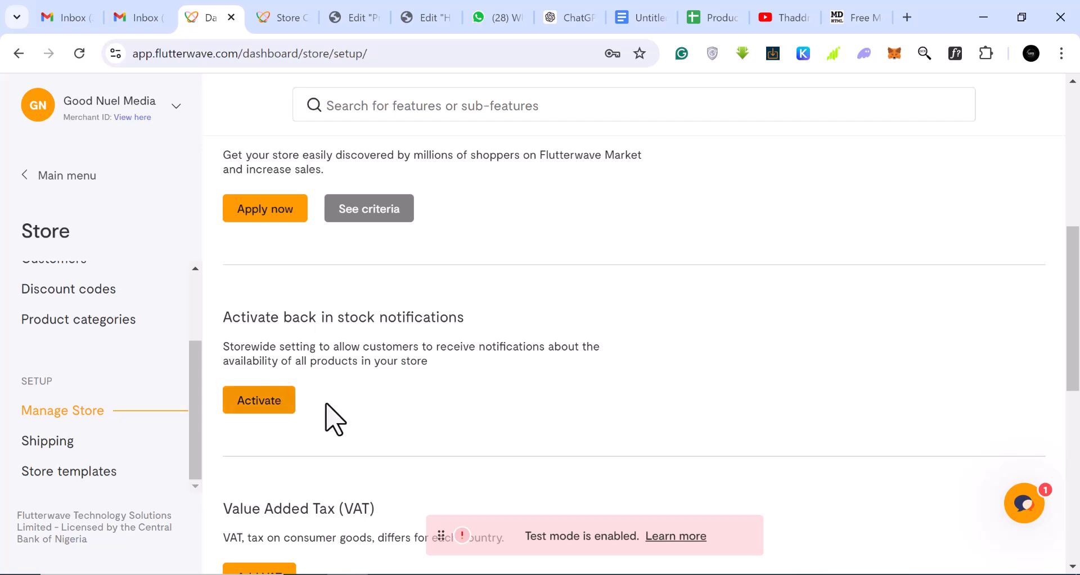
scroll(328, 414, up, 2)
scroll(322, 401, up, 2)
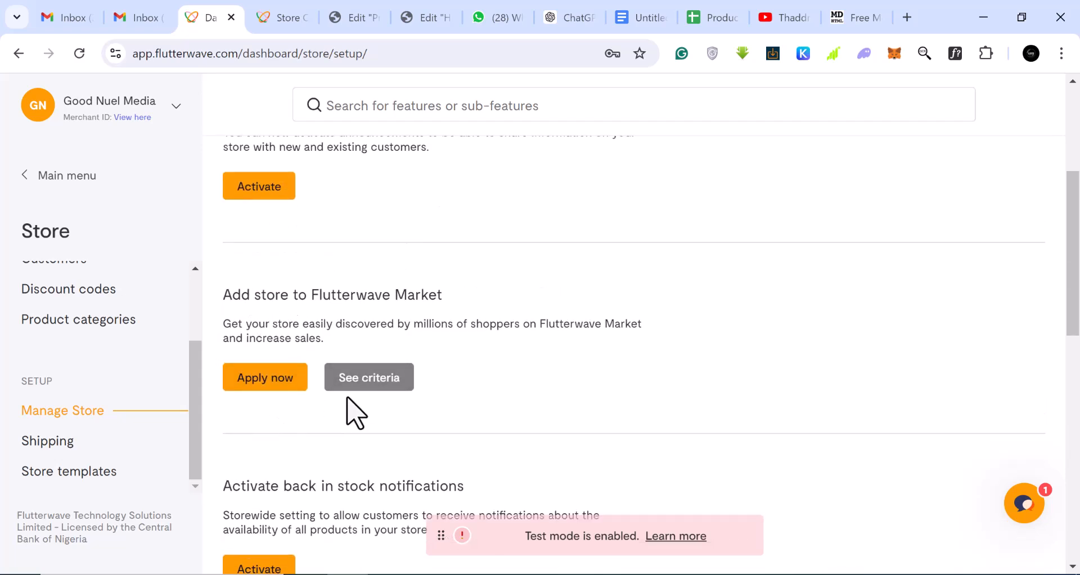
scroll(242, 394, up, 3)
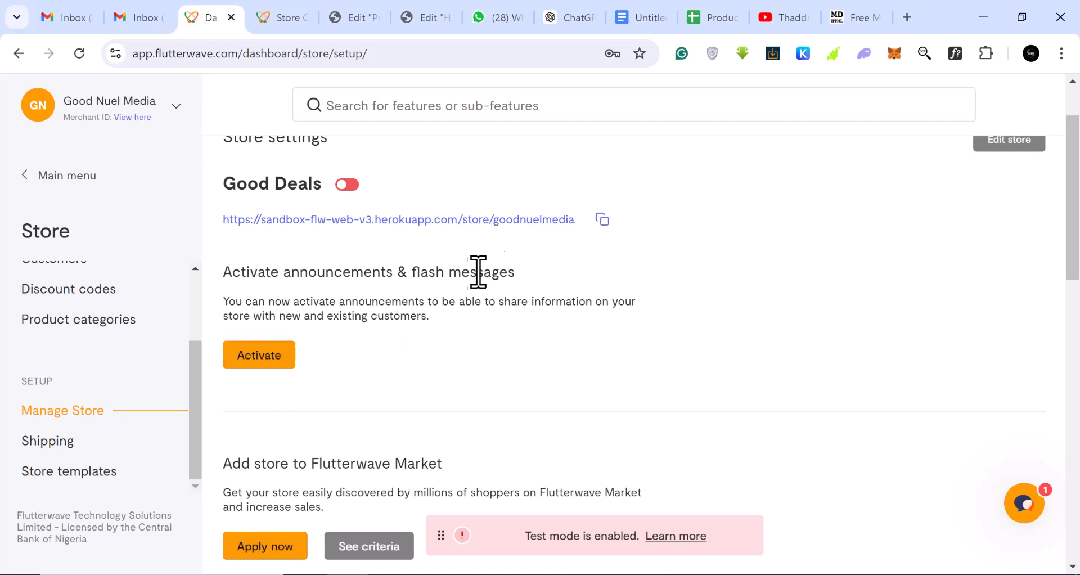
scroll(470, 305, down, 8)
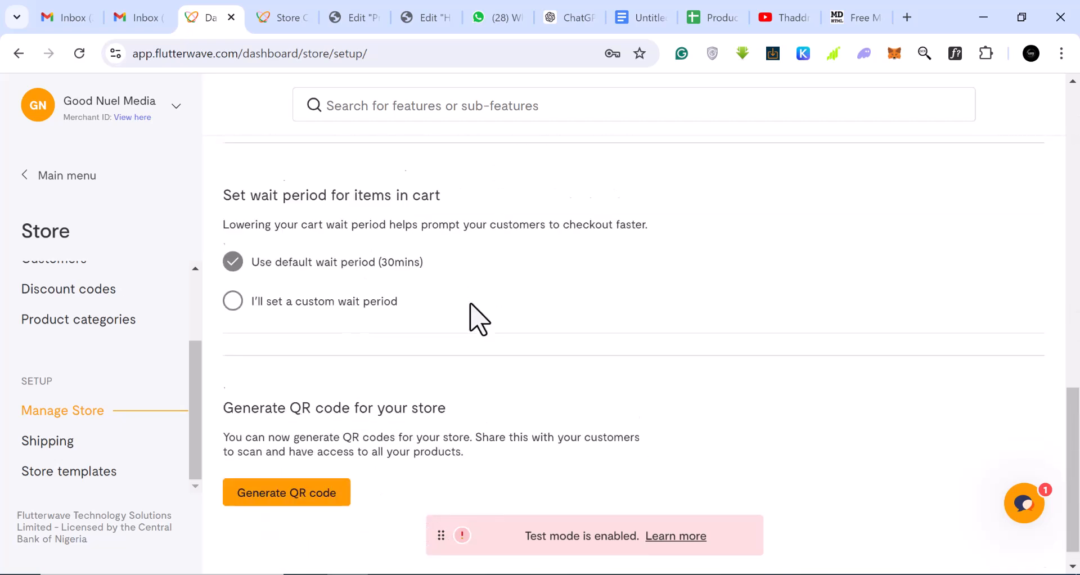
Set the store's shipping preference to "I'll handle my own shipping"
click(72, 462)
click(406, 317)
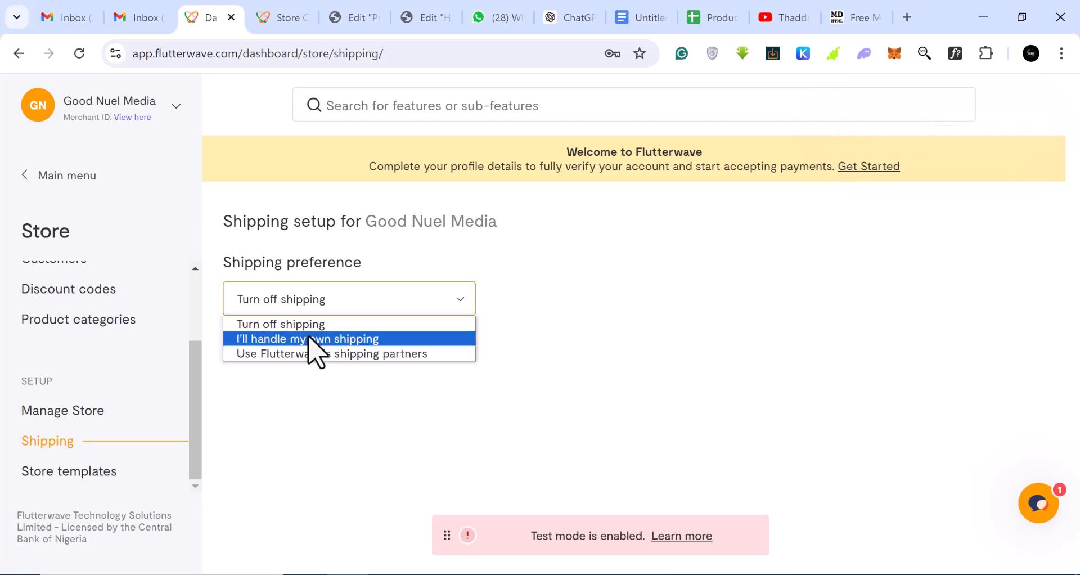
click(309, 339)
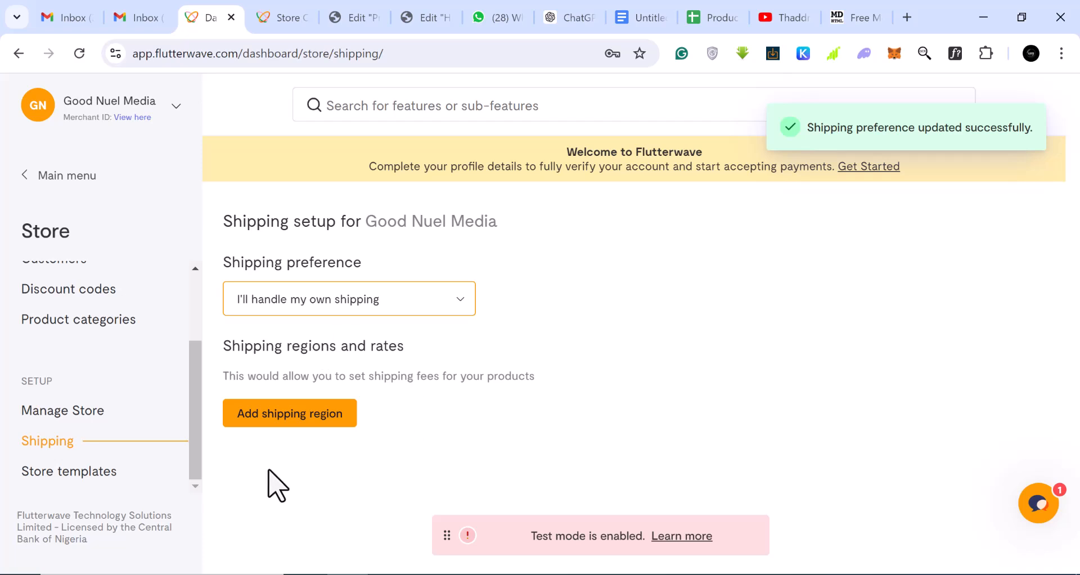
Add a shipping region named lagos with a price of NGN 3000
click(292, 416)
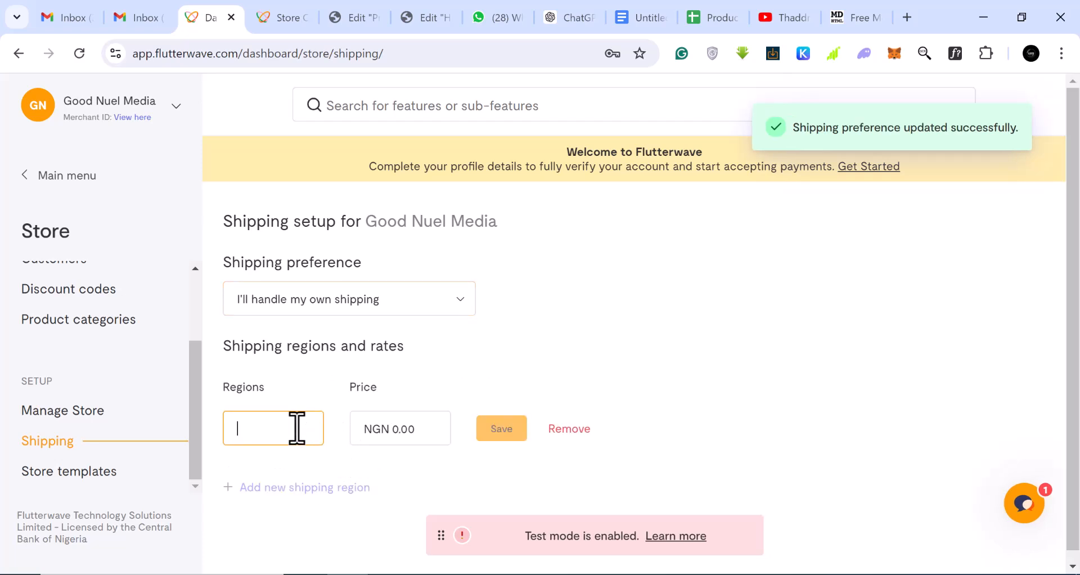
text(lagos)
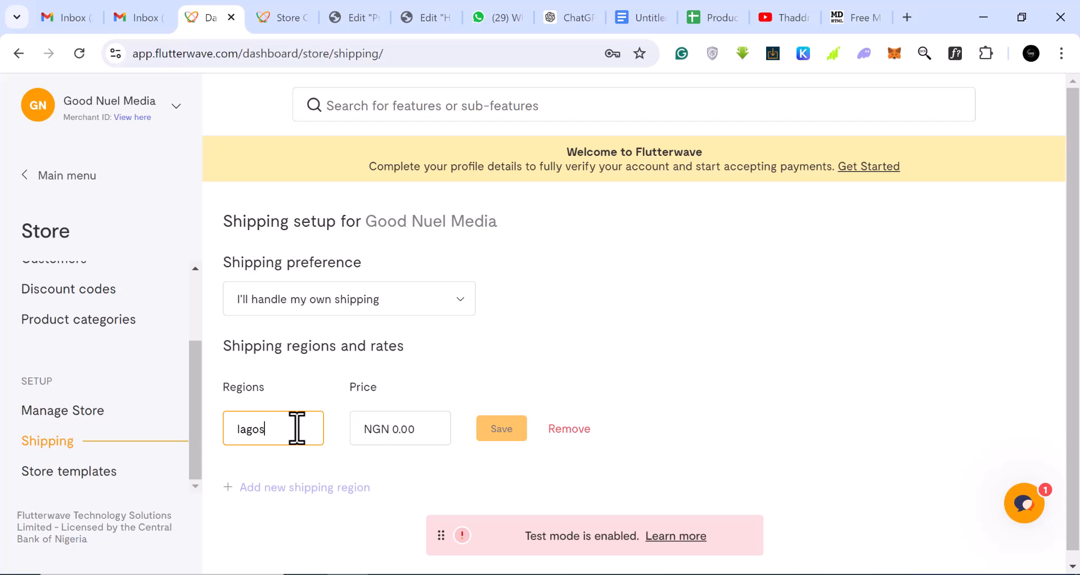
click(397, 433)
text(3)
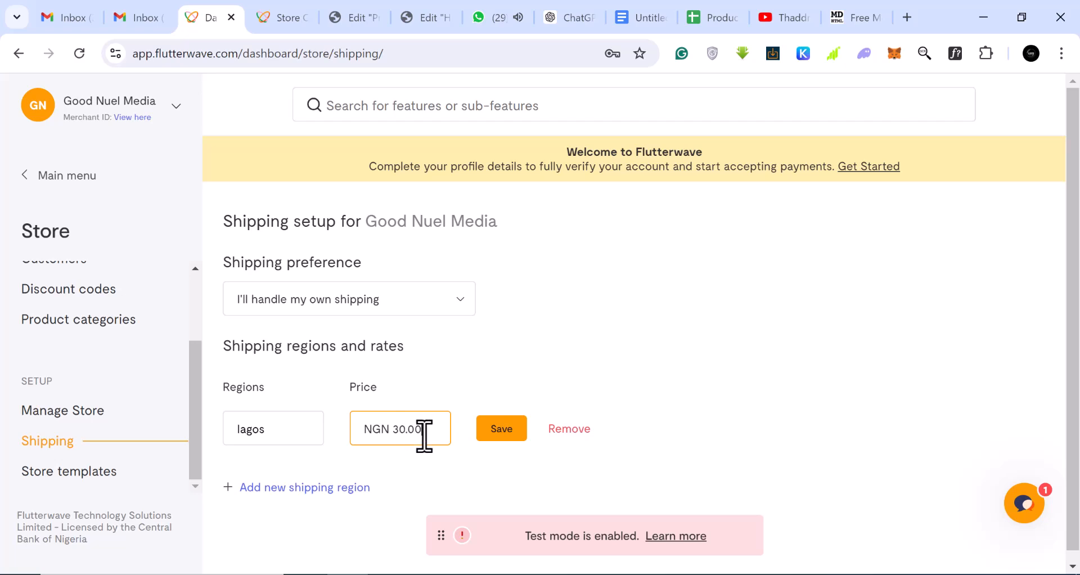
Add a shipping region named Abuja with a price of NGN 3000
click(298, 489)
click(285, 480)
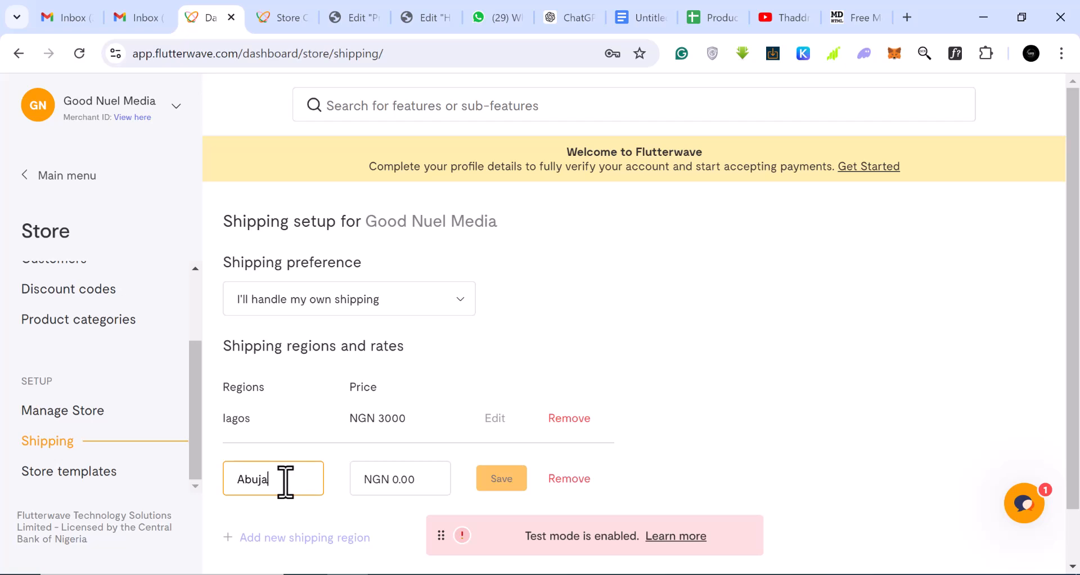
click(403, 484)
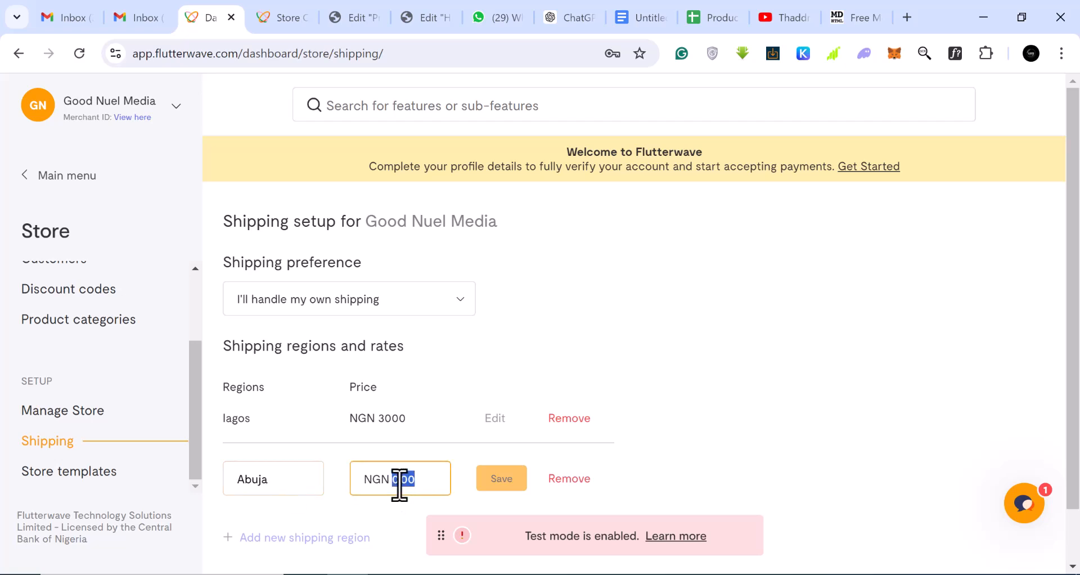
text(3)
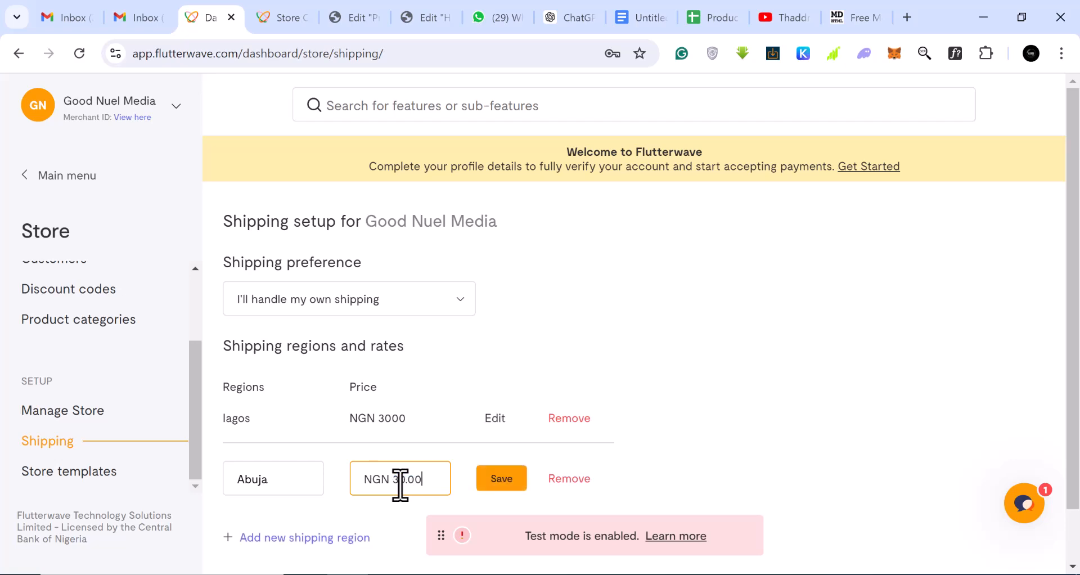
text(00000)
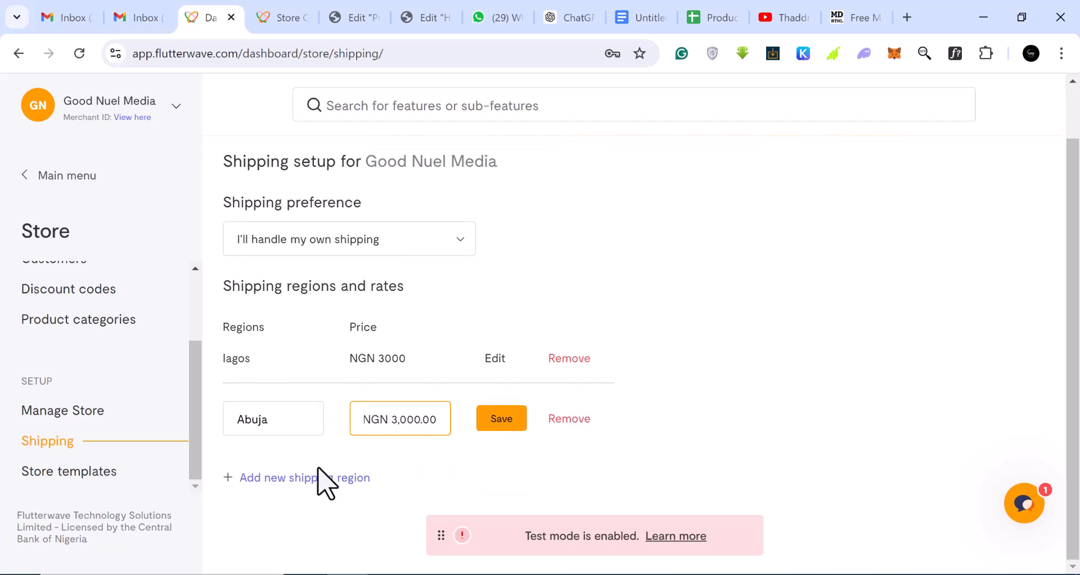
Add a shipping region named Benin with a price of NGN 2500 and save it
click(311, 480)
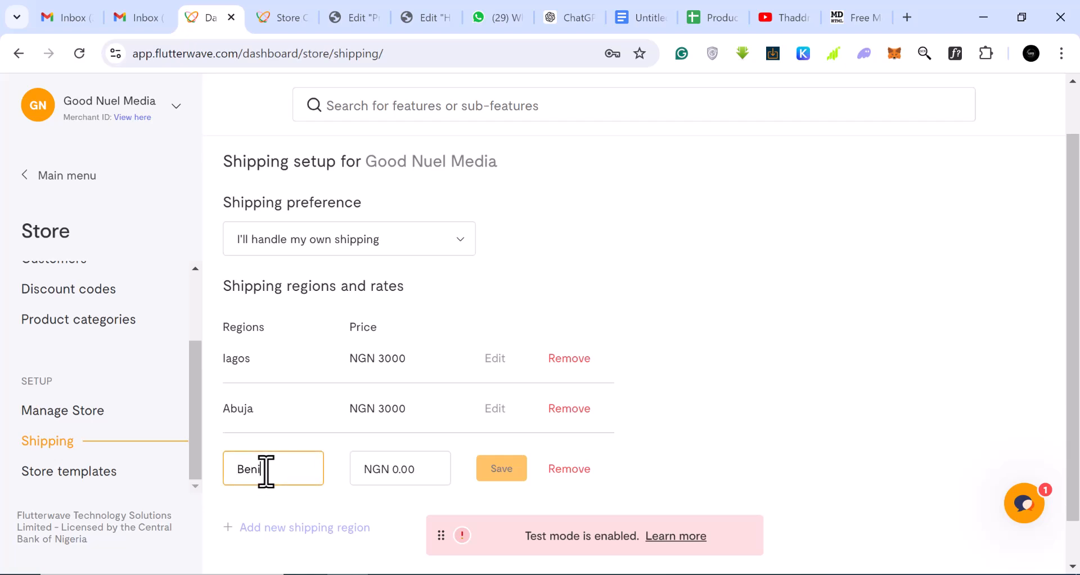
click(396, 472)
text(2,50)
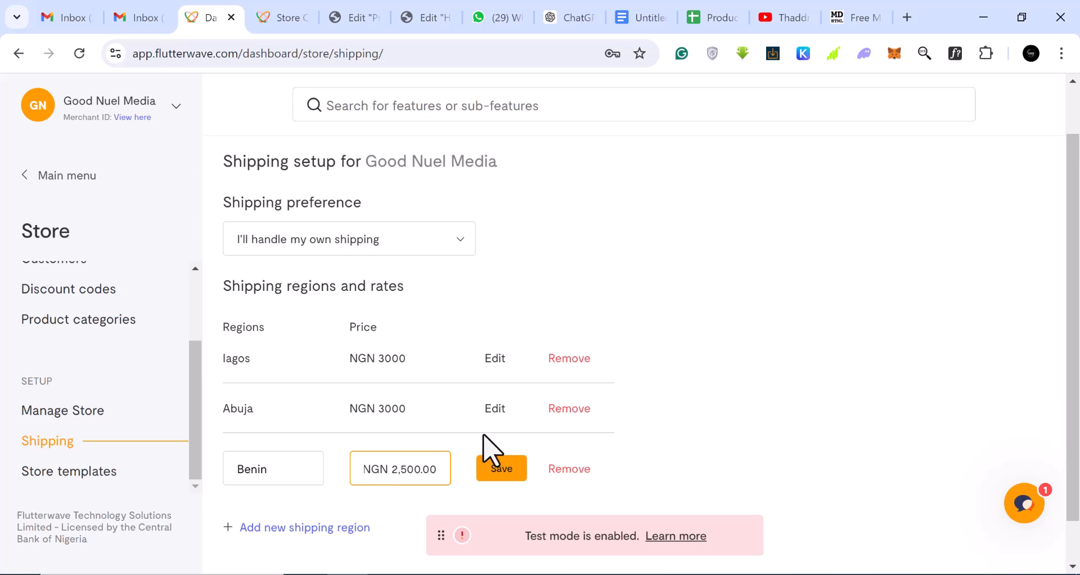
scroll(585, 450, down, 1)
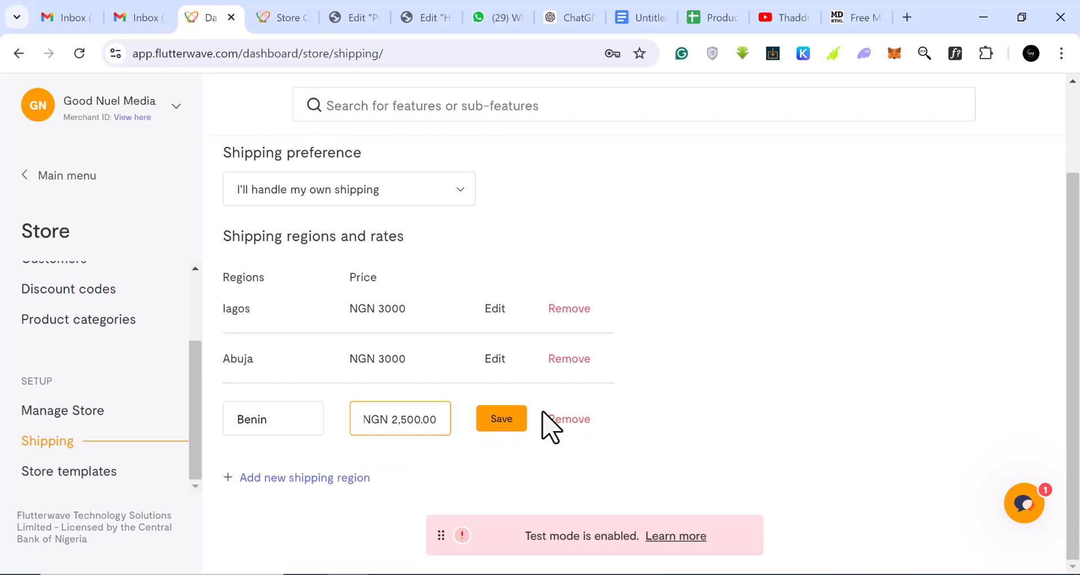
click(498, 423)
scroll(540, 299, up, 2)
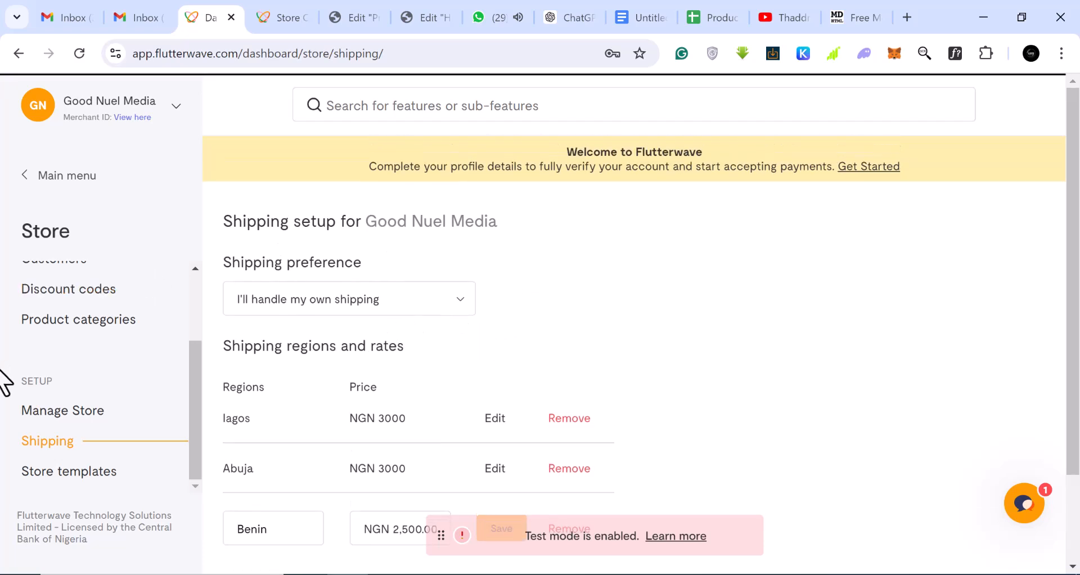
scroll(602, 449, down, 1)
scroll(563, 438, down, 1)
click(478, 419)
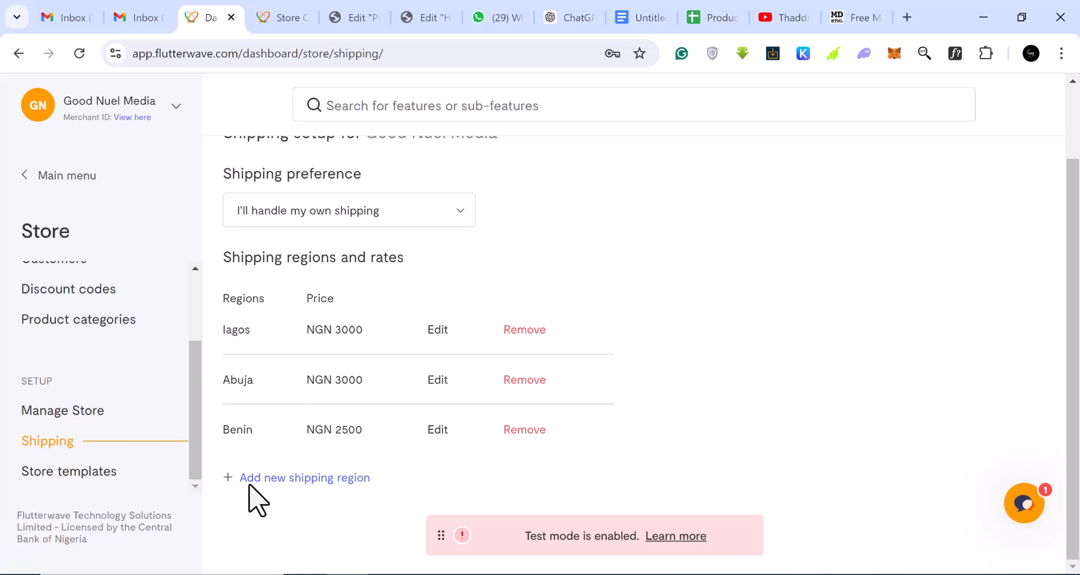
Browse the available store templates and apply the Modern template to the store
click(82, 495)
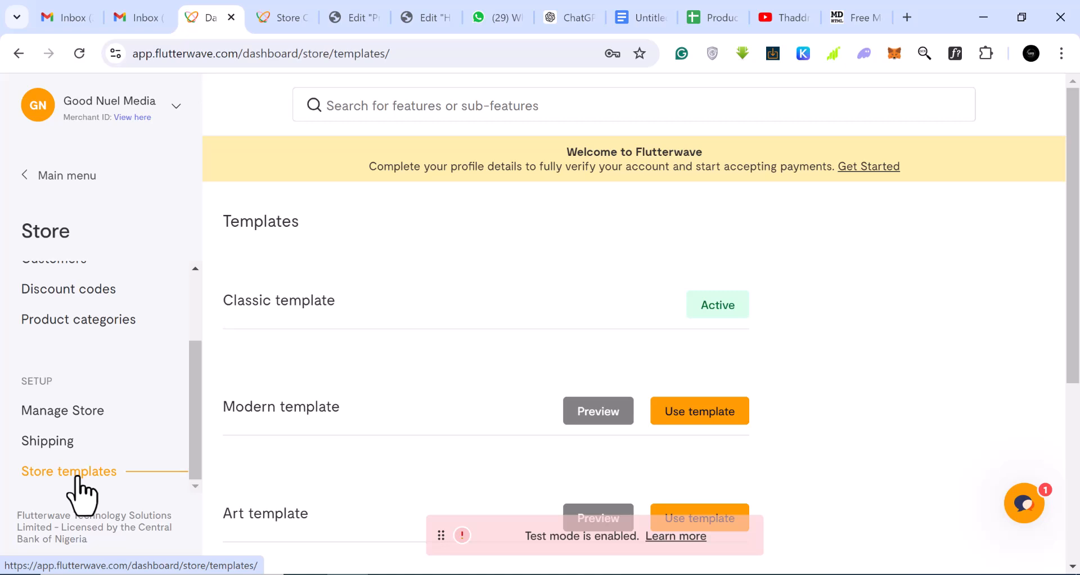
scroll(554, 447, down, 3)
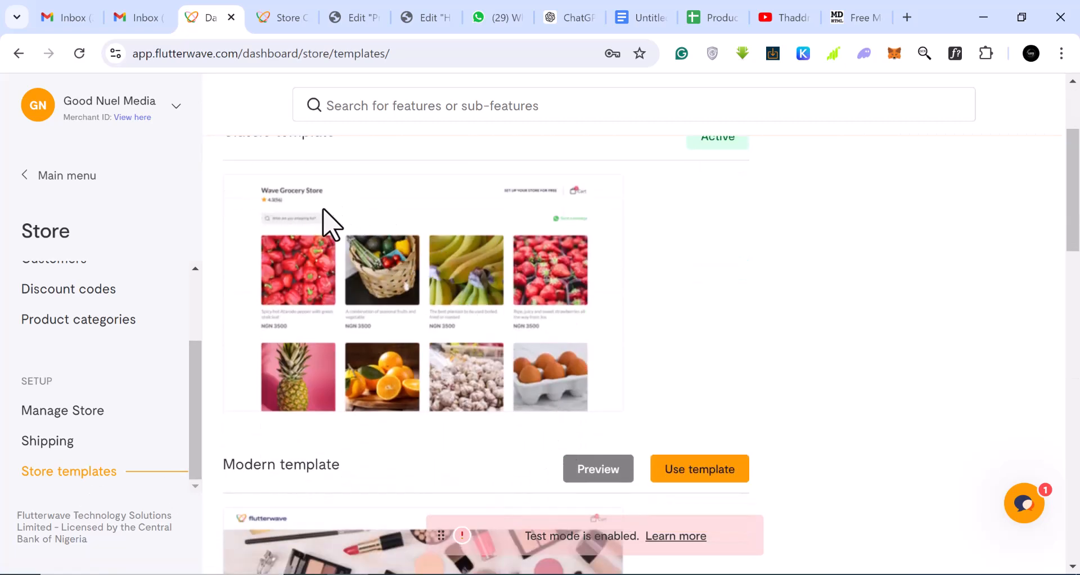
scroll(371, 319, down, 4)
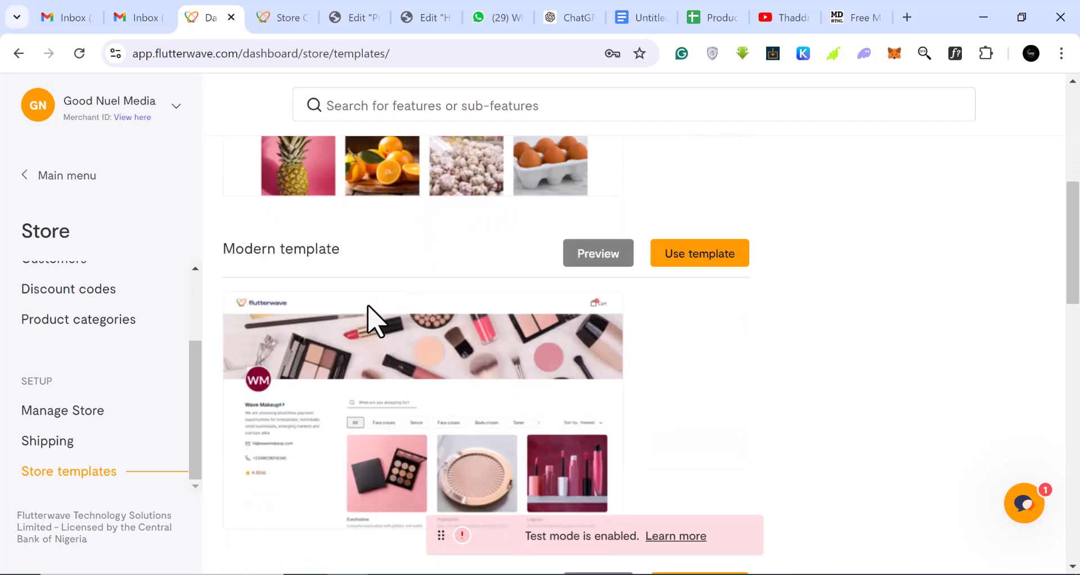
scroll(370, 332, down, 11)
scroll(381, 346, down, 7)
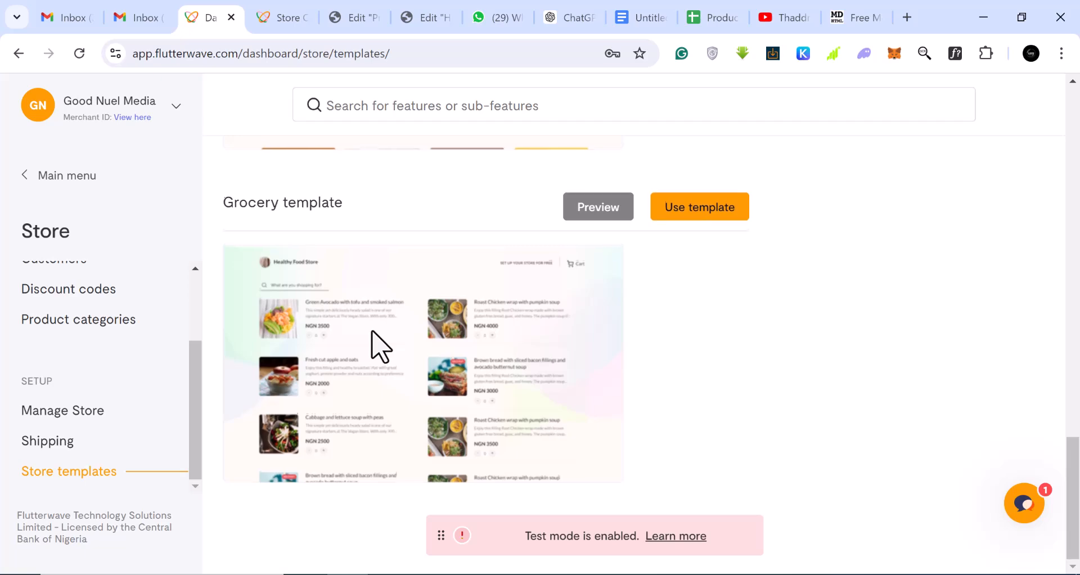
scroll(381, 346, up, 20)
scroll(381, 346, up, 1)
click(699, 479)
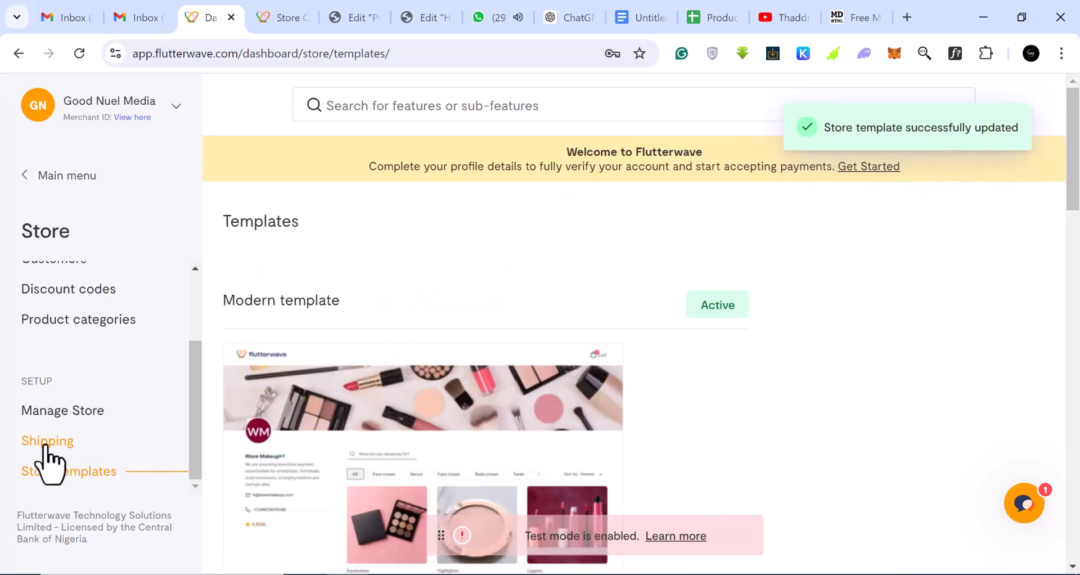
Create a new store product category named Samsung, without a description
scroll(56, 459, down, 3)
scroll(101, 362, up, 4)
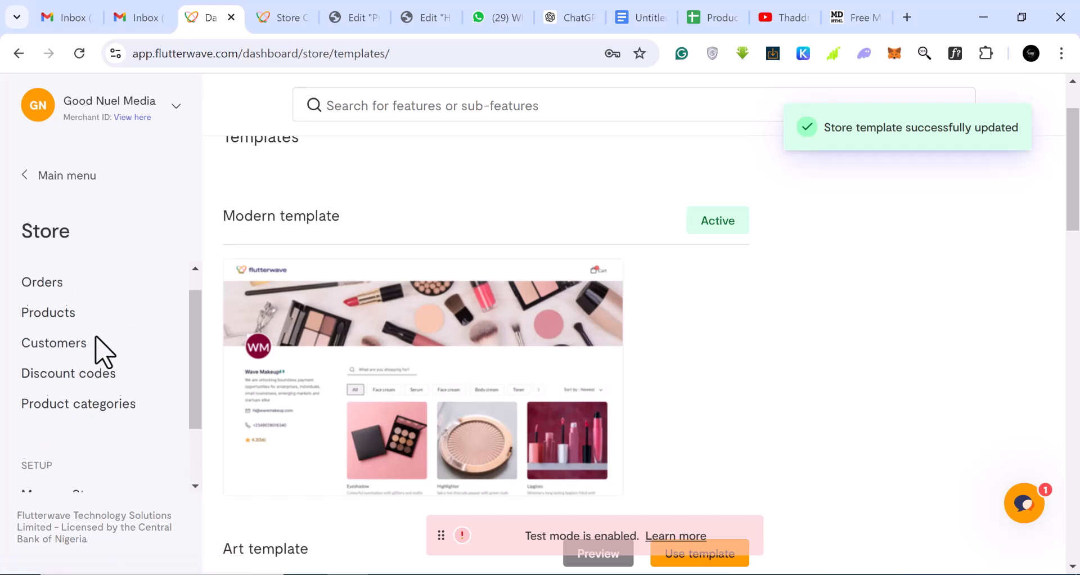
click(80, 406)
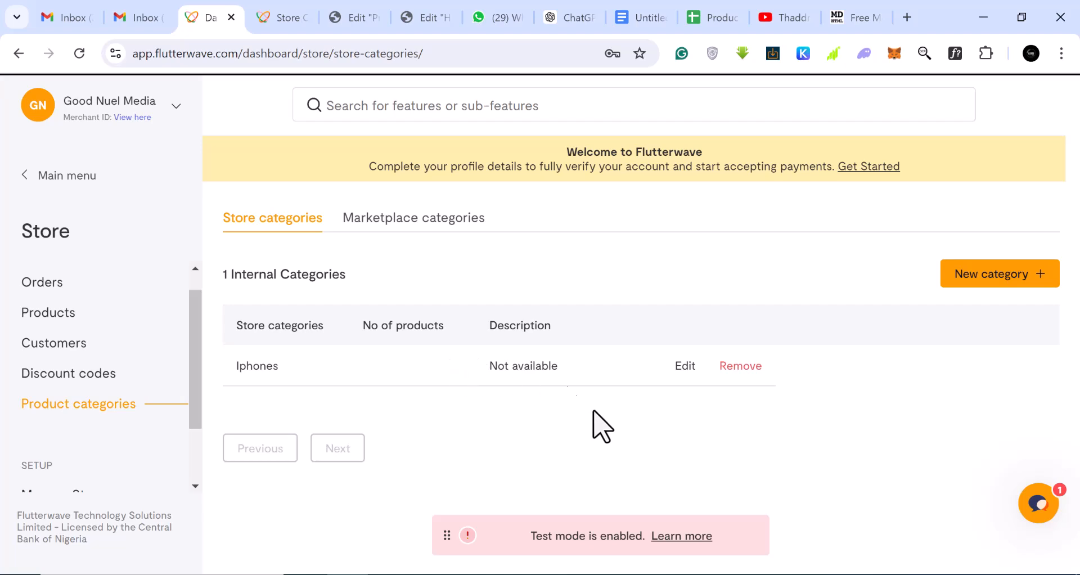
click(1001, 287)
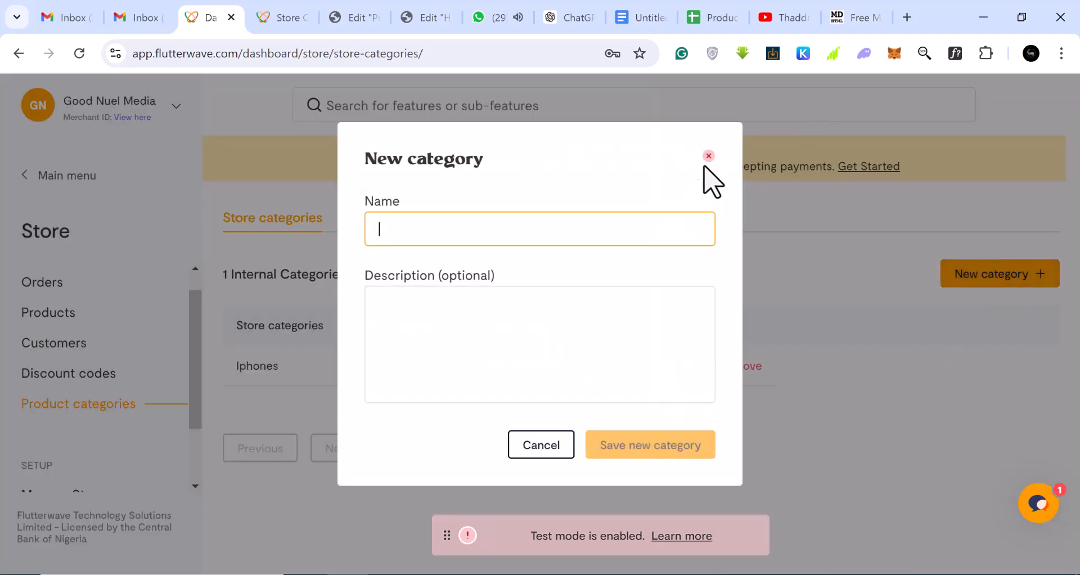
click(709, 156)
click(999, 277)
click(701, 231)
text(Samsung)
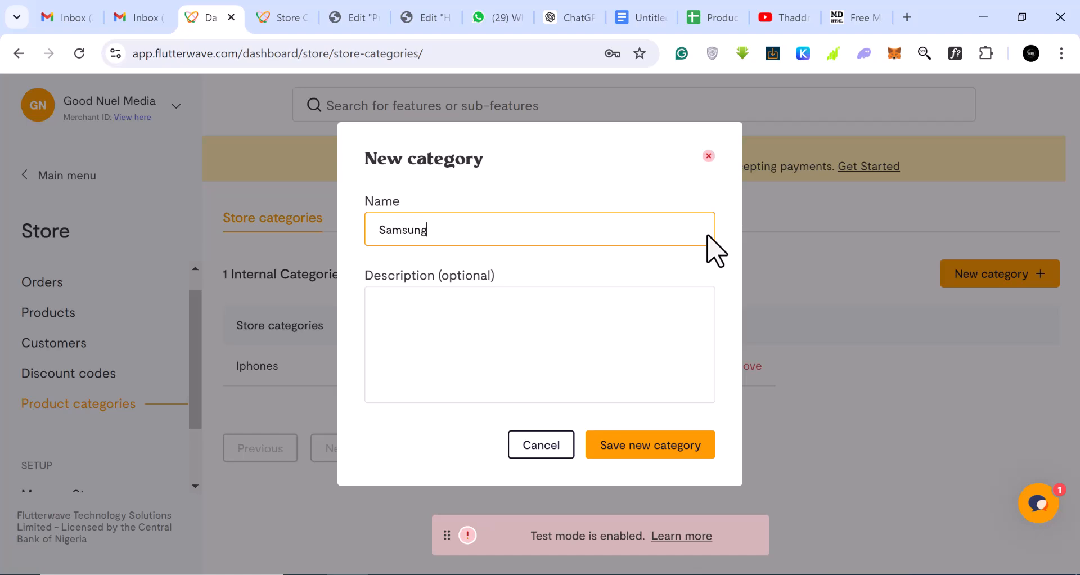
click(645, 453)
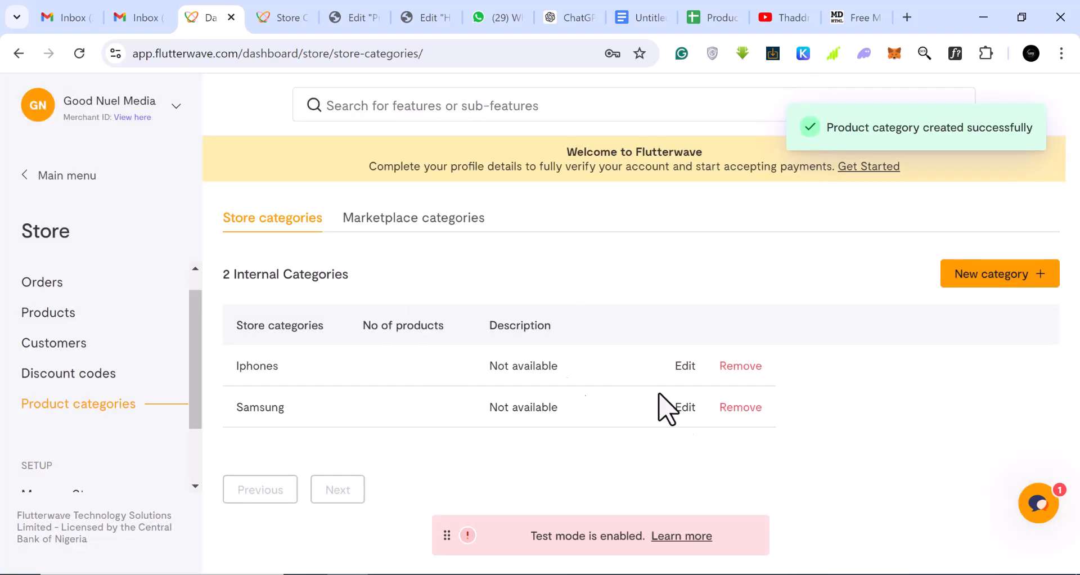
Start a new discount with the code AUG23 and apply it per product to the Iphone xr
click(65, 374)
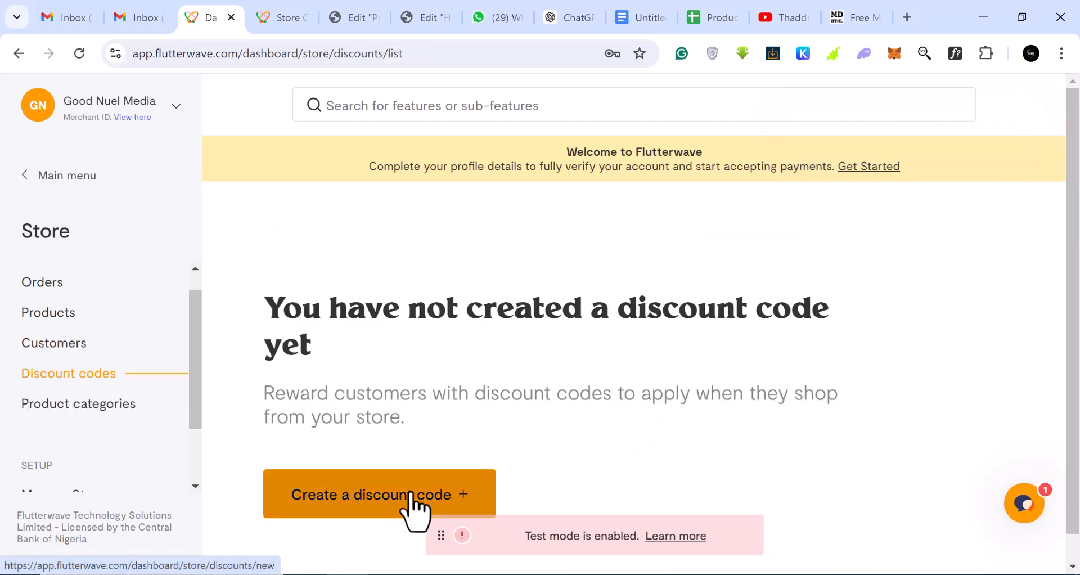
scroll(411, 504, down, 1)
click(366, 465)
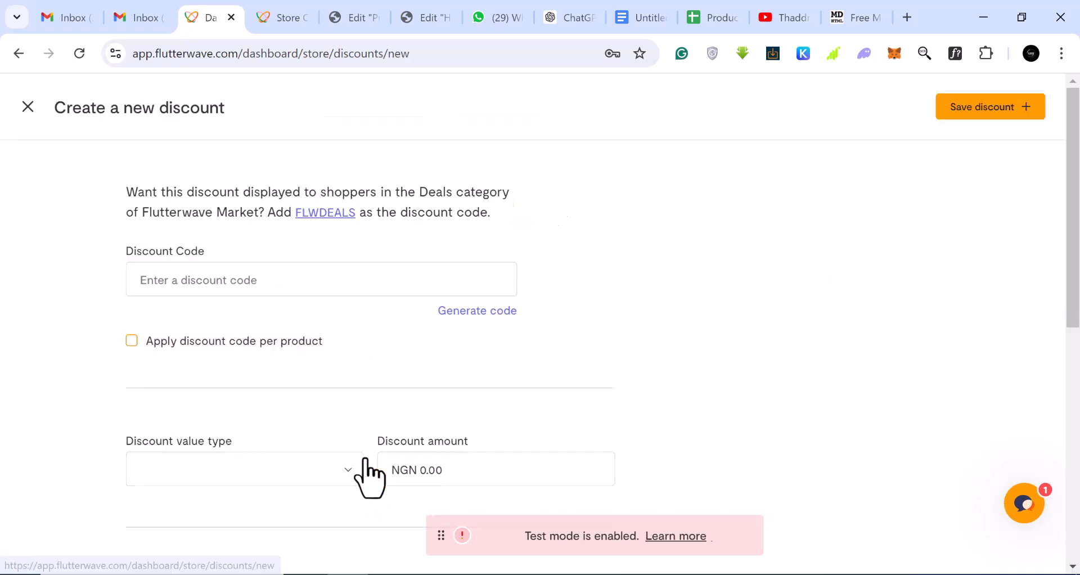
click(358, 277)
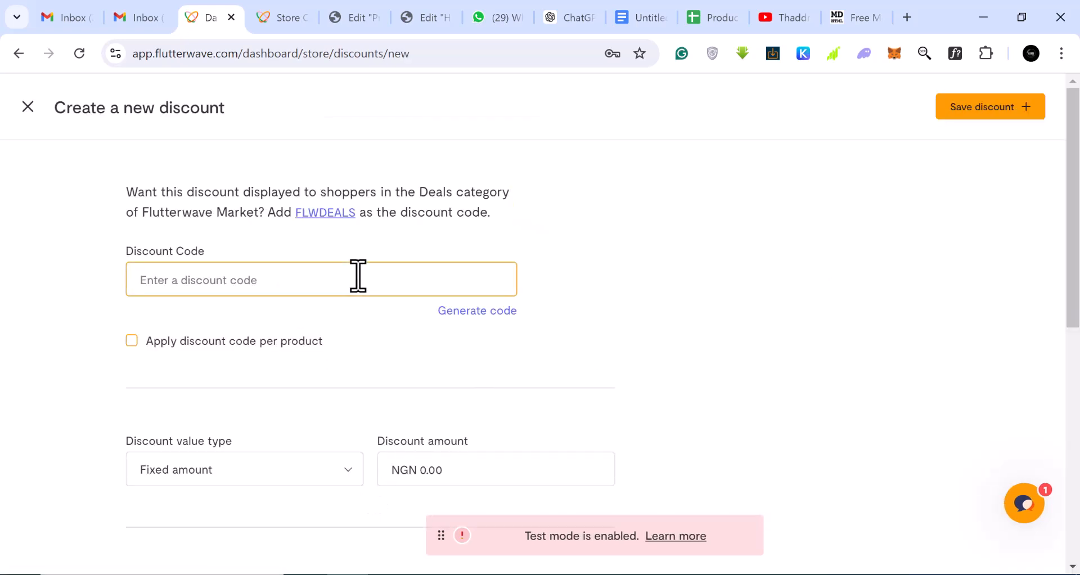
text(A)
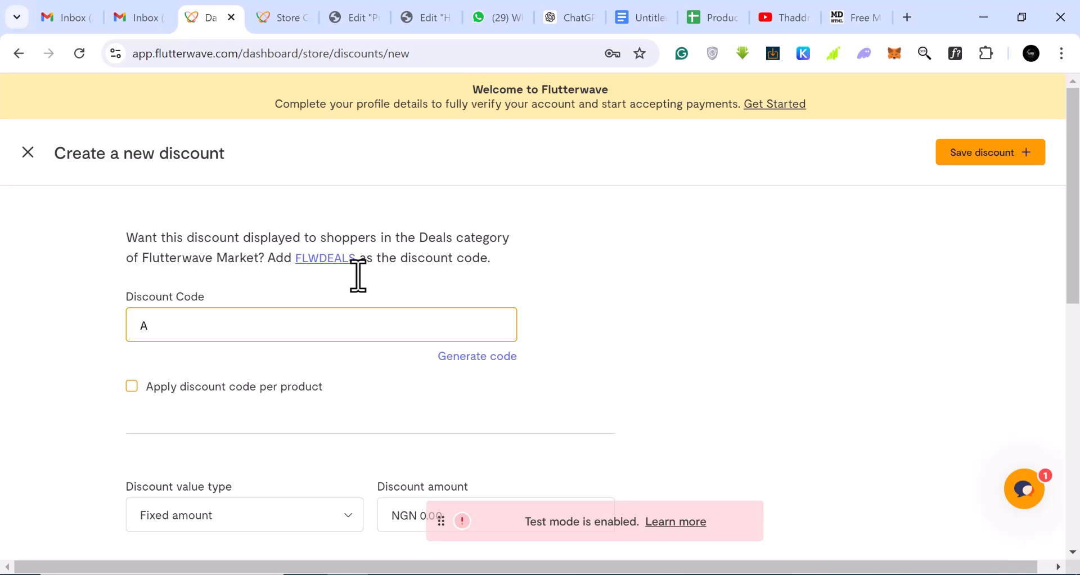
text(UG23)
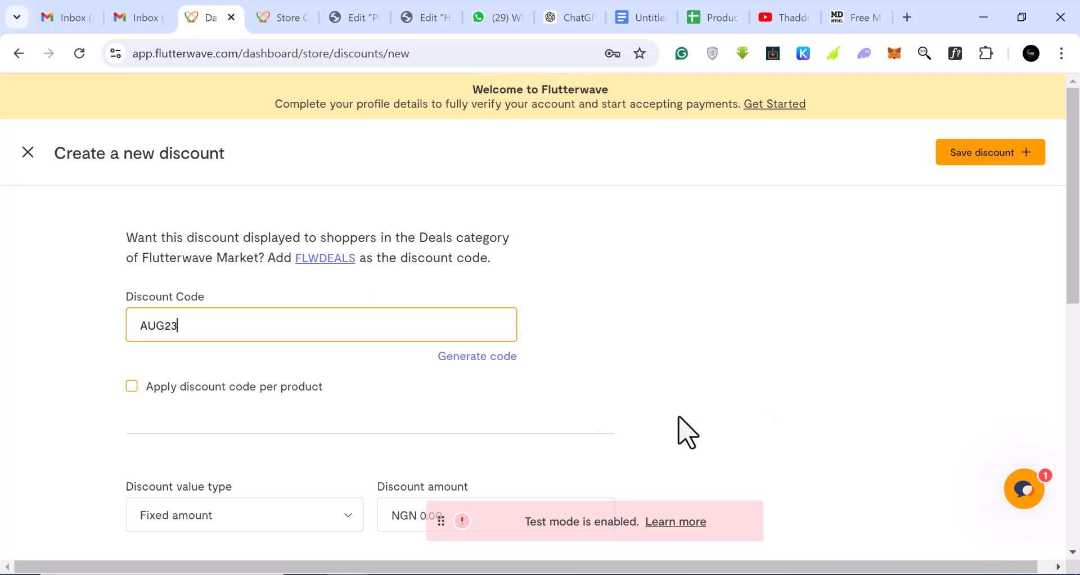
click(131, 387)
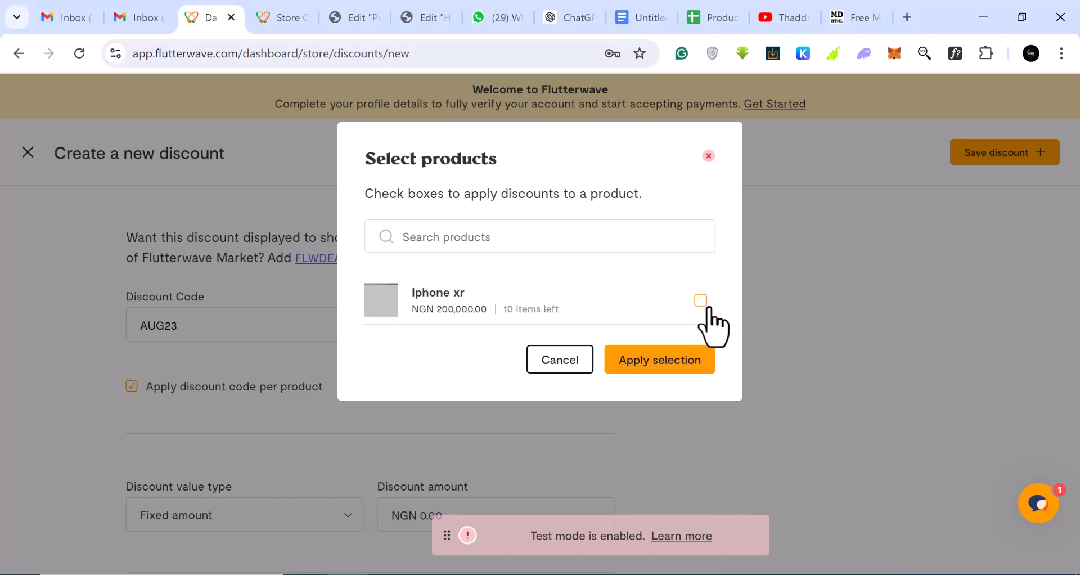
click(657, 364)
Give the discount a fixed amount of NGN 2,000.00
scroll(277, 379, down, 3)
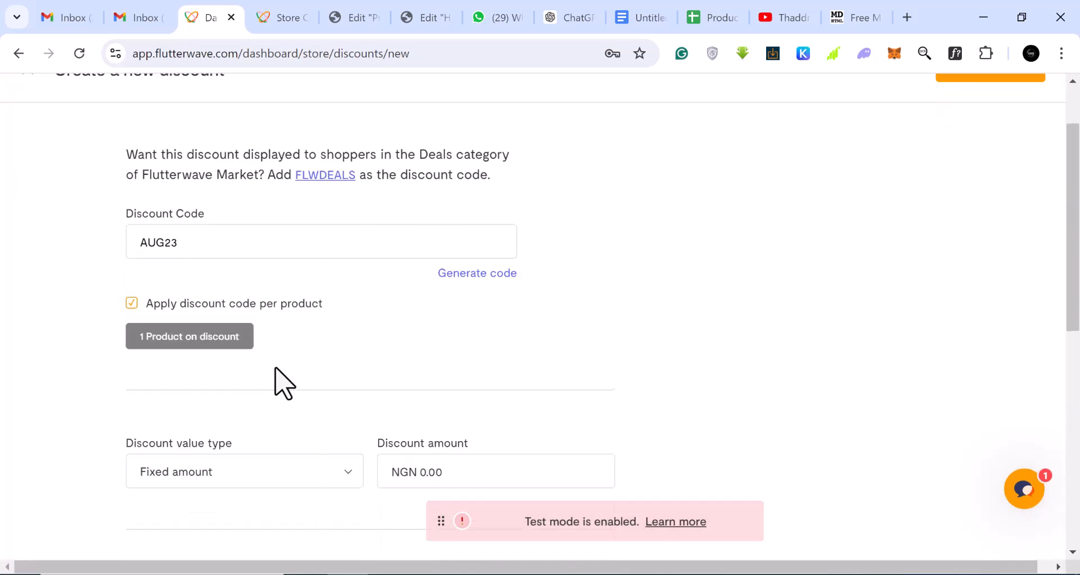
scroll(289, 371, down, 2)
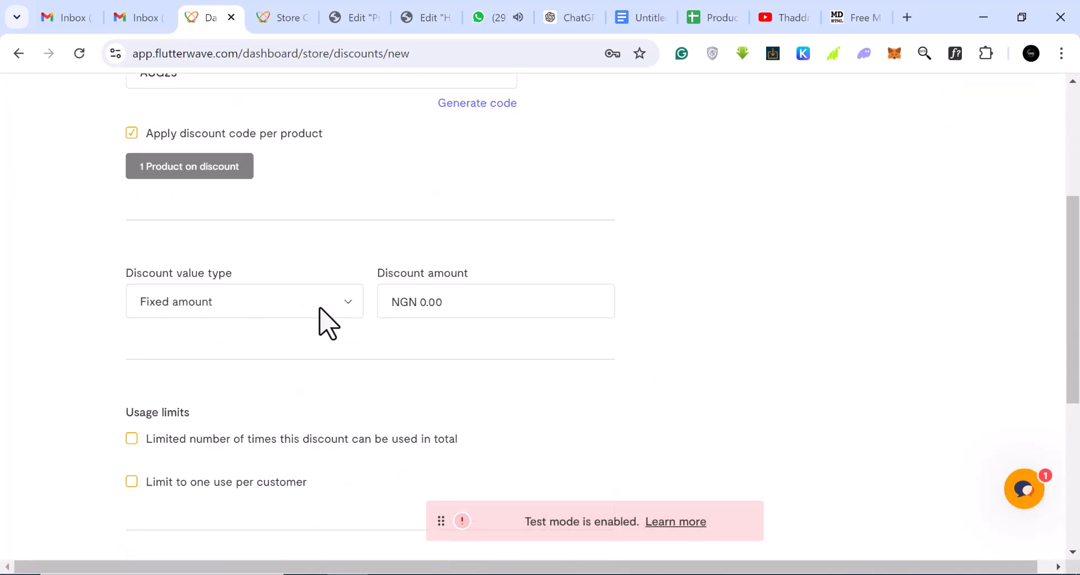
click(429, 304)
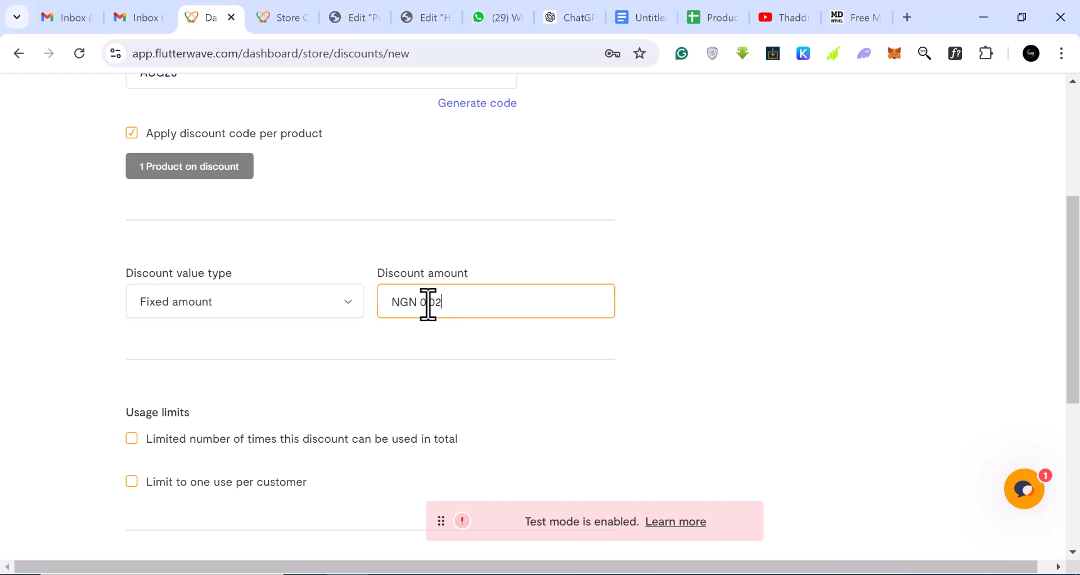
text(200.00)
click(273, 310)
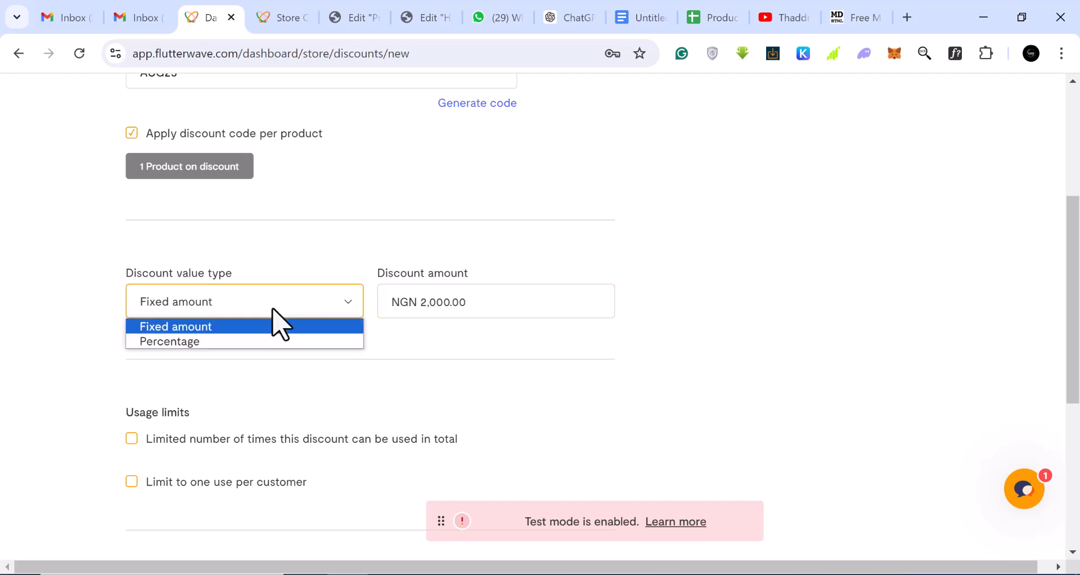
click(275, 326)
Limit the discount to one use per customer, with no limit on the total number of uses
scroll(99, 357, down, 1)
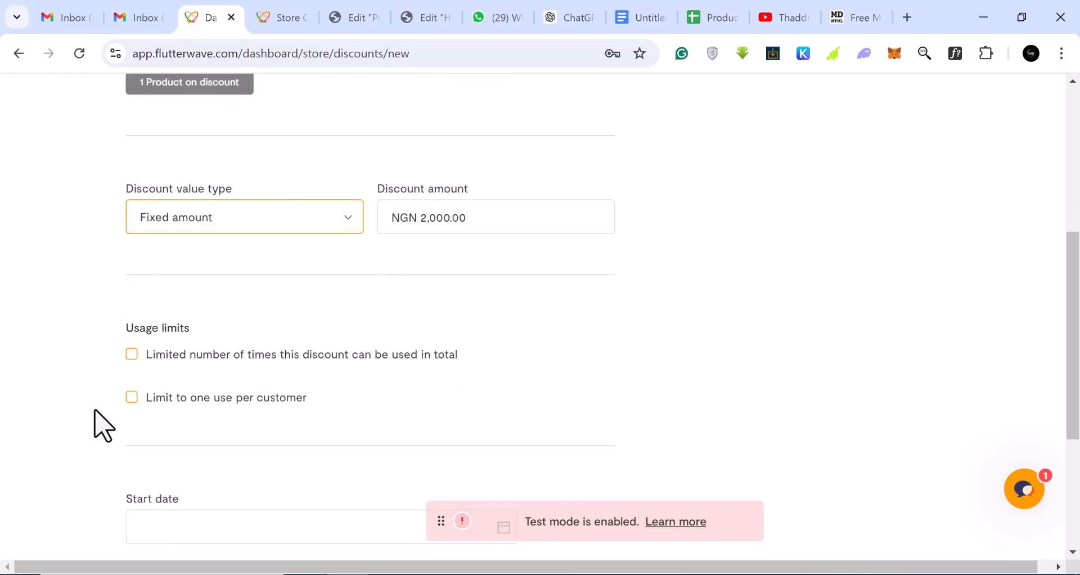
click(136, 354)
click(187, 388)
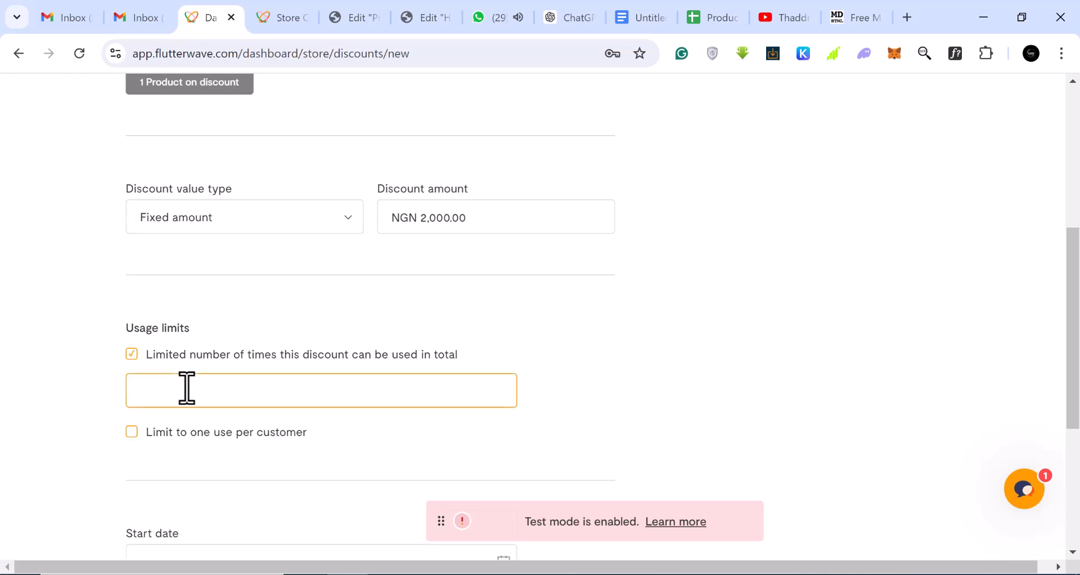
click(133, 439)
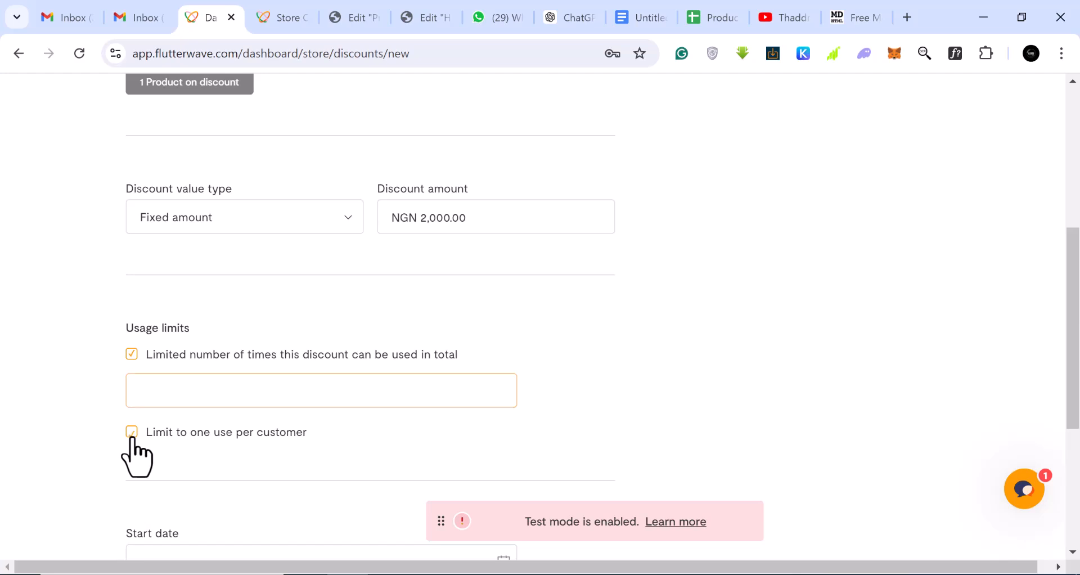
scroll(163, 399, down, 1)
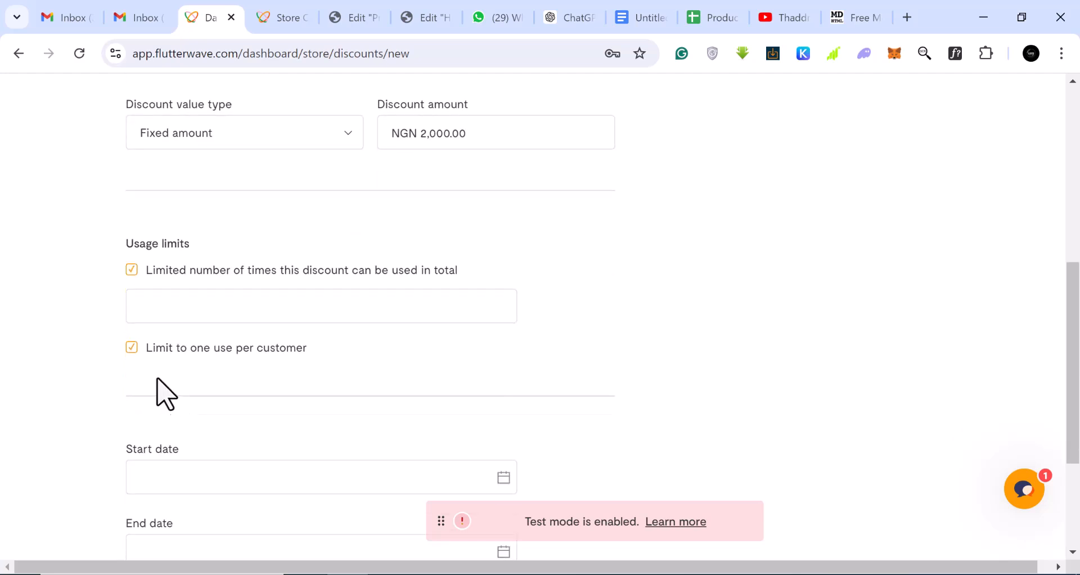
click(131, 271)
Set the discount's start date to Aug 6, 2024
scroll(420, 375, down, 3)
click(330, 283)
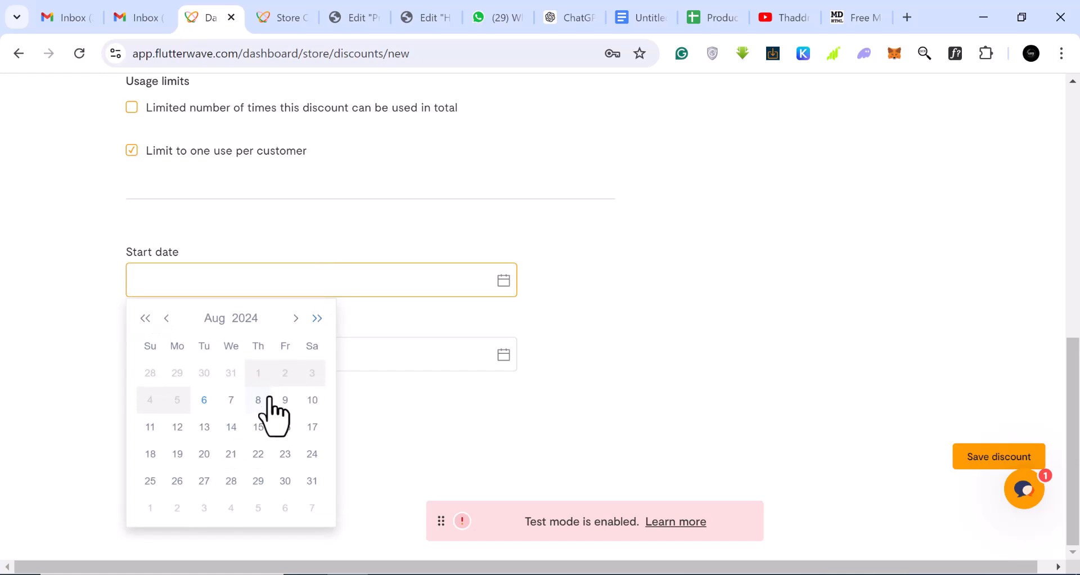
click(205, 401)
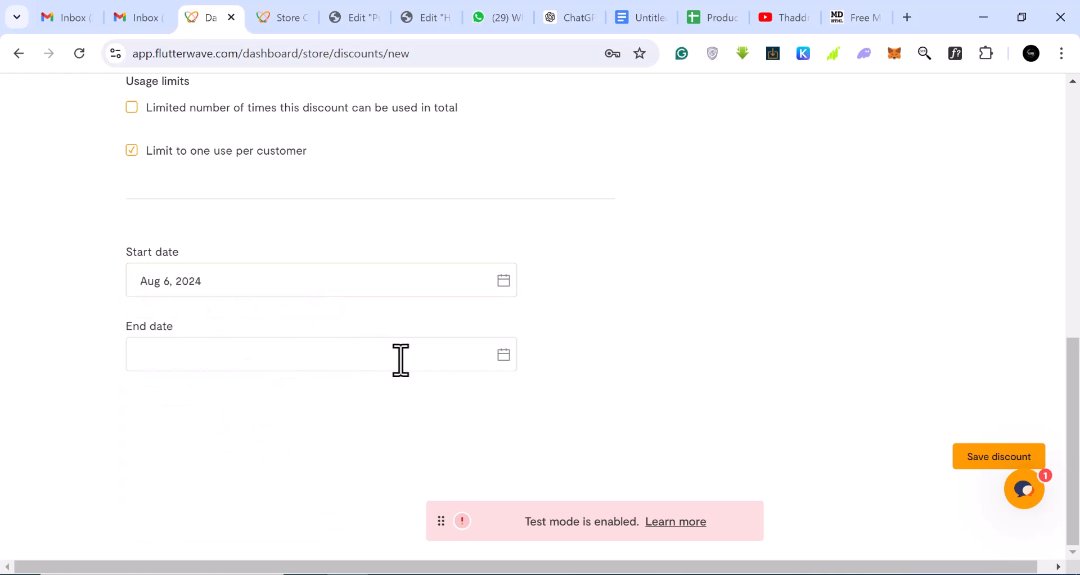
Set the discount's end date to Aug 31, 2024 and try to save the discount
click(503, 356)
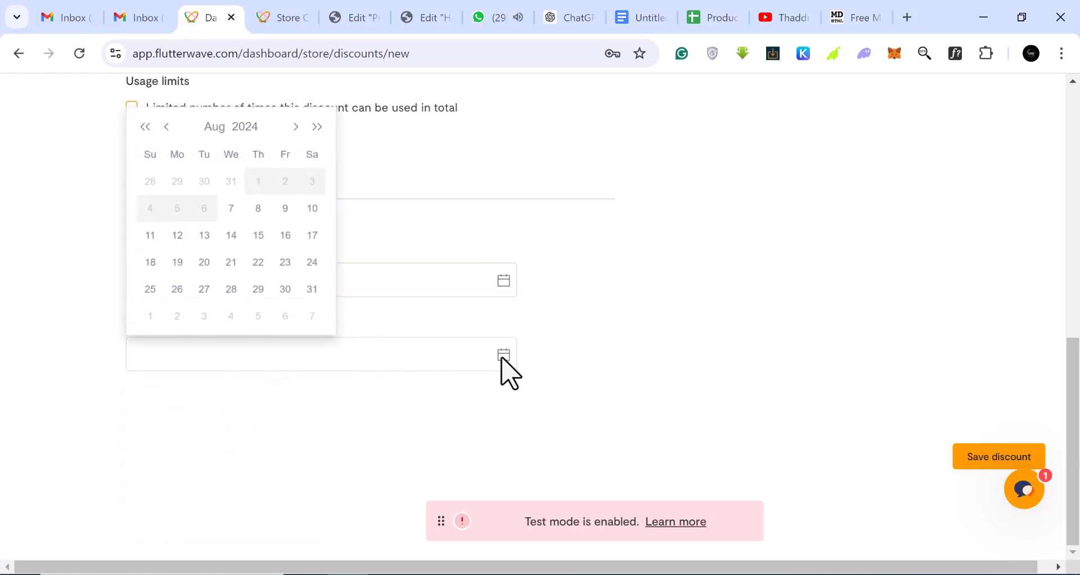
click(313, 290)
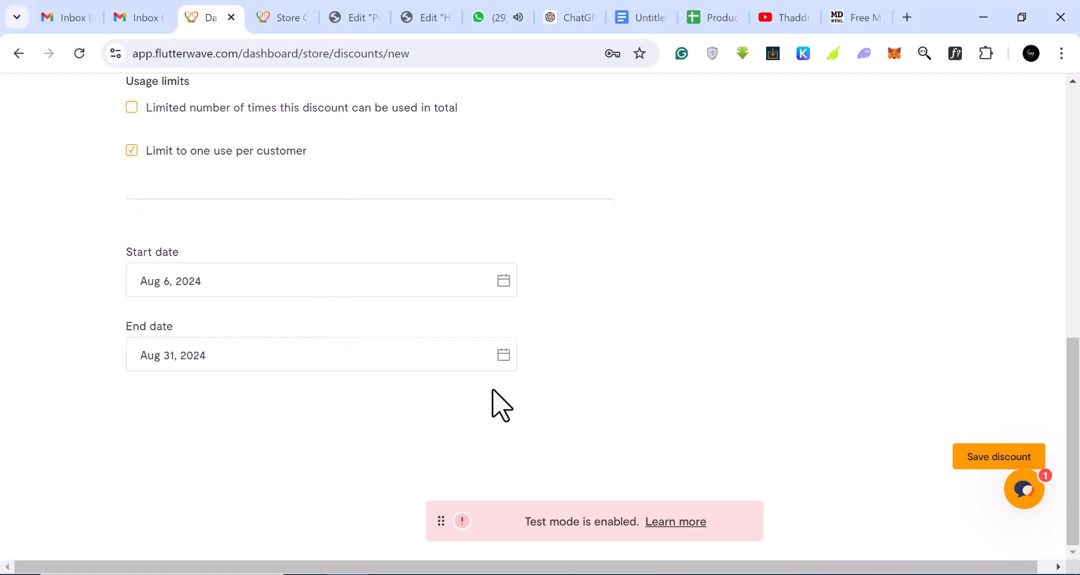
scroll(501, 405, up, 10)
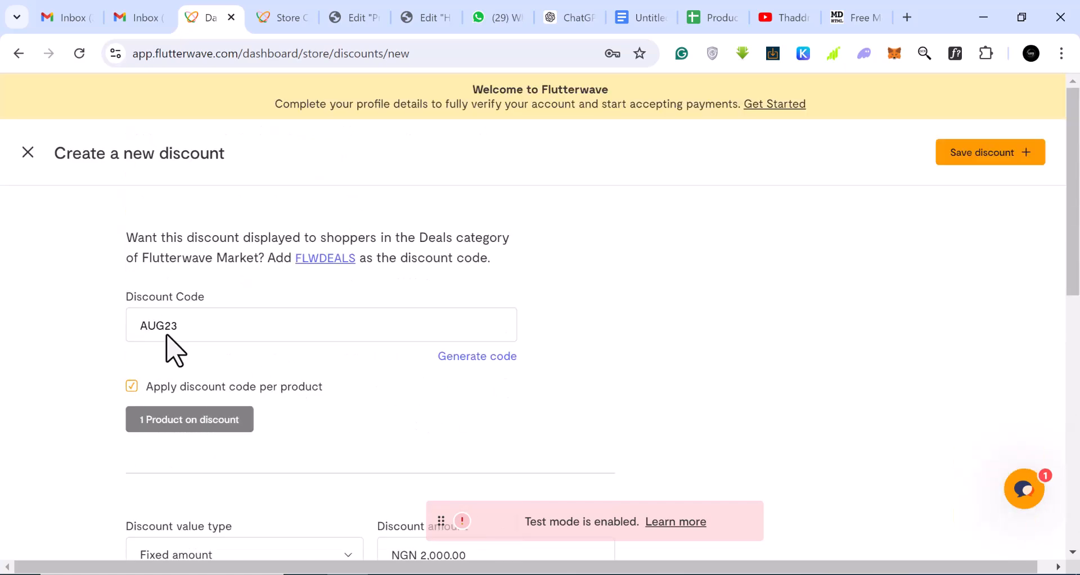
scroll(214, 346, down, 10)
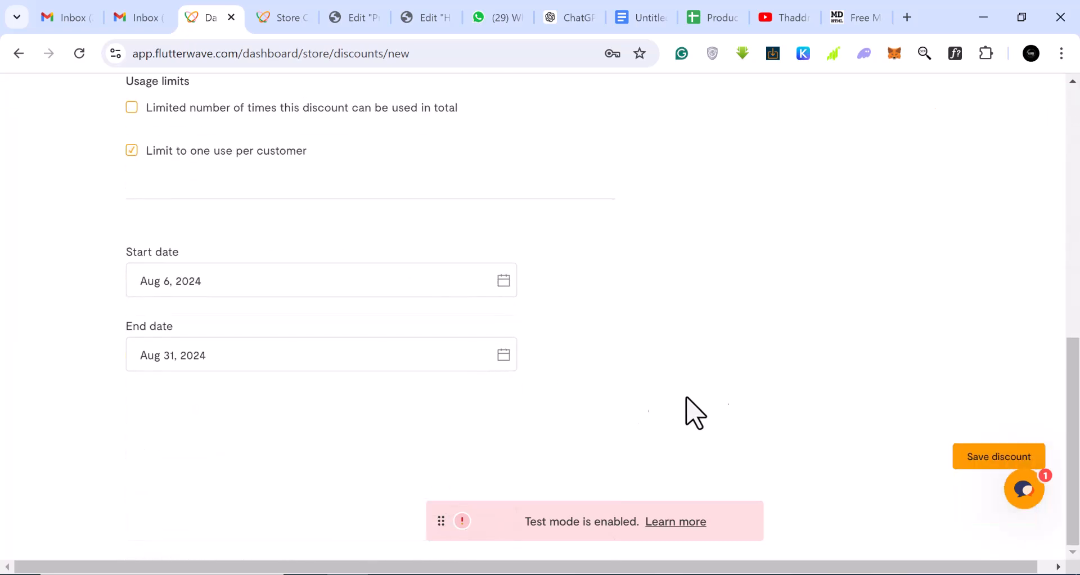
click(986, 459)
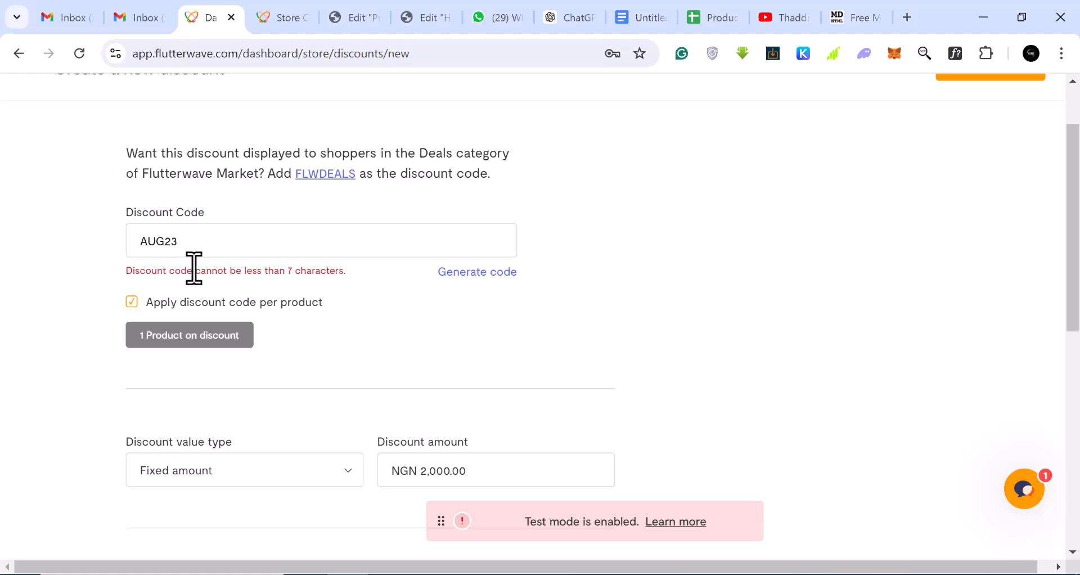
Save the discount with its code changed to AUGUST23 and copy that code from the discount list
click(167, 243)
text(UST)
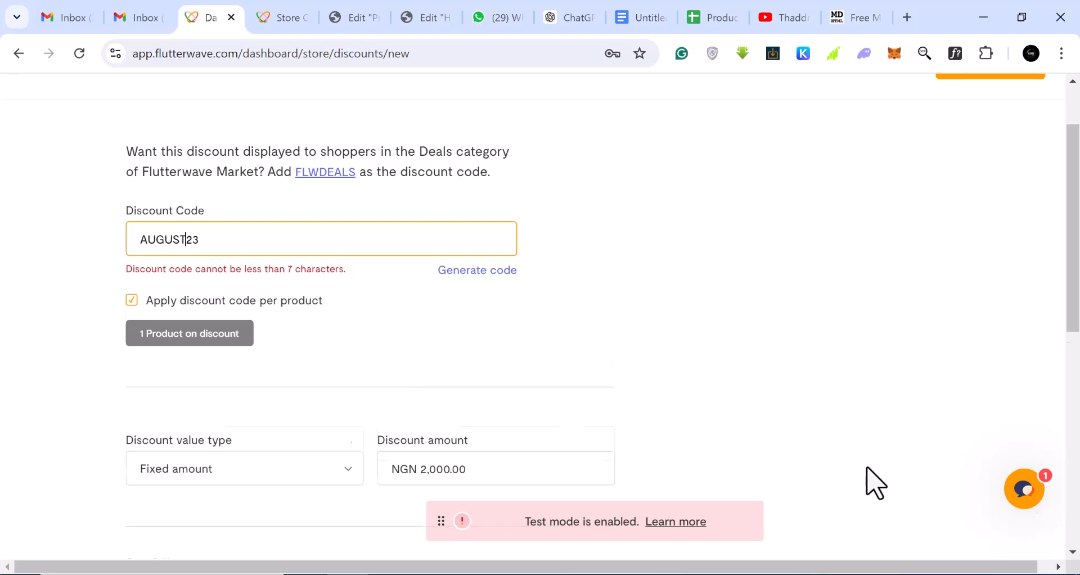
scroll(901, 506, down, 5)
scroll(924, 531, down, 5)
click(966, 459)
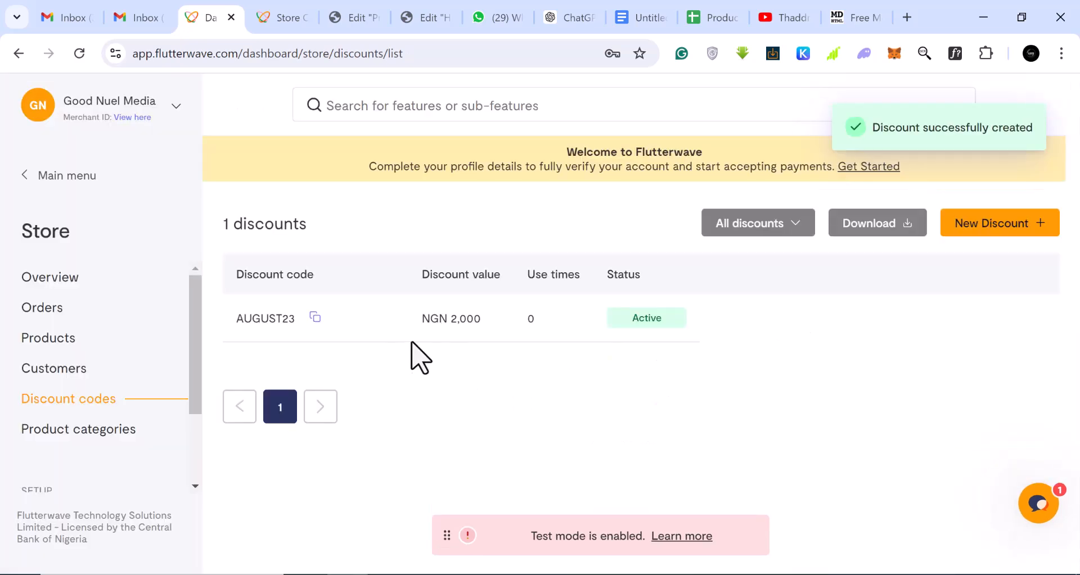
click(313, 318)
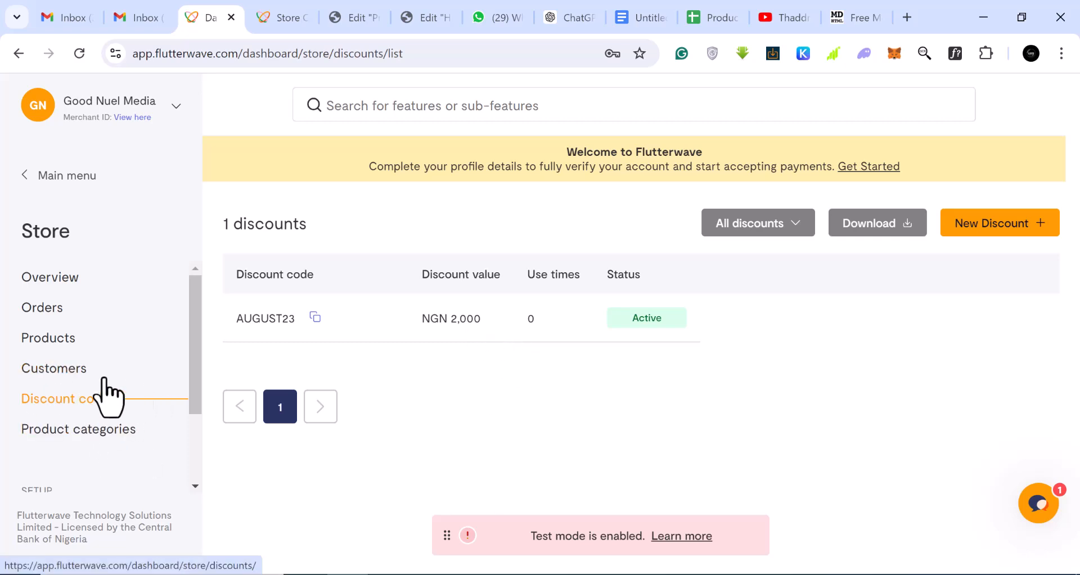
Look through the store's customers, products and overview pages
click(64, 387)
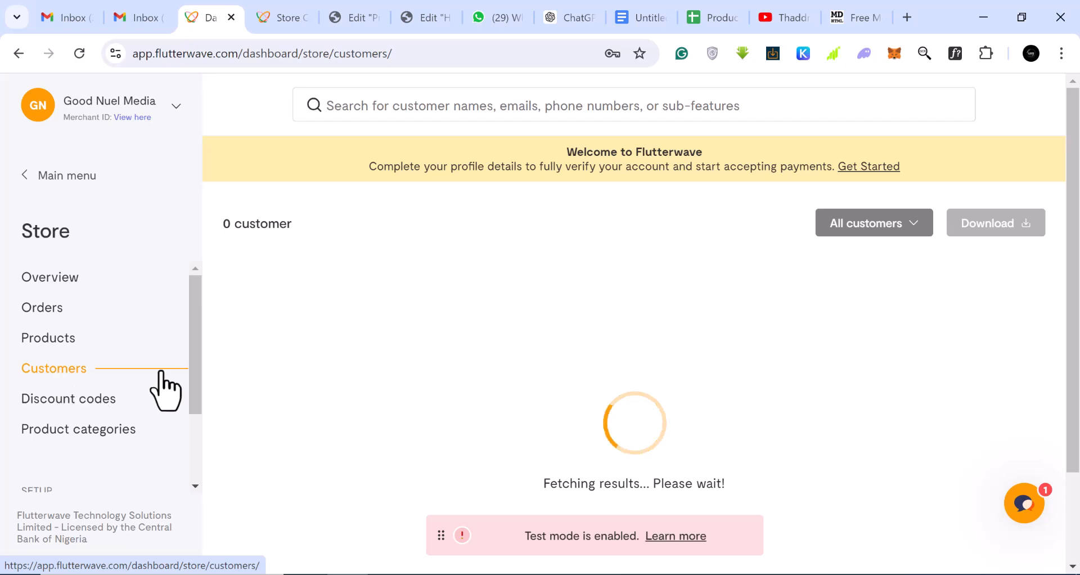
click(55, 341)
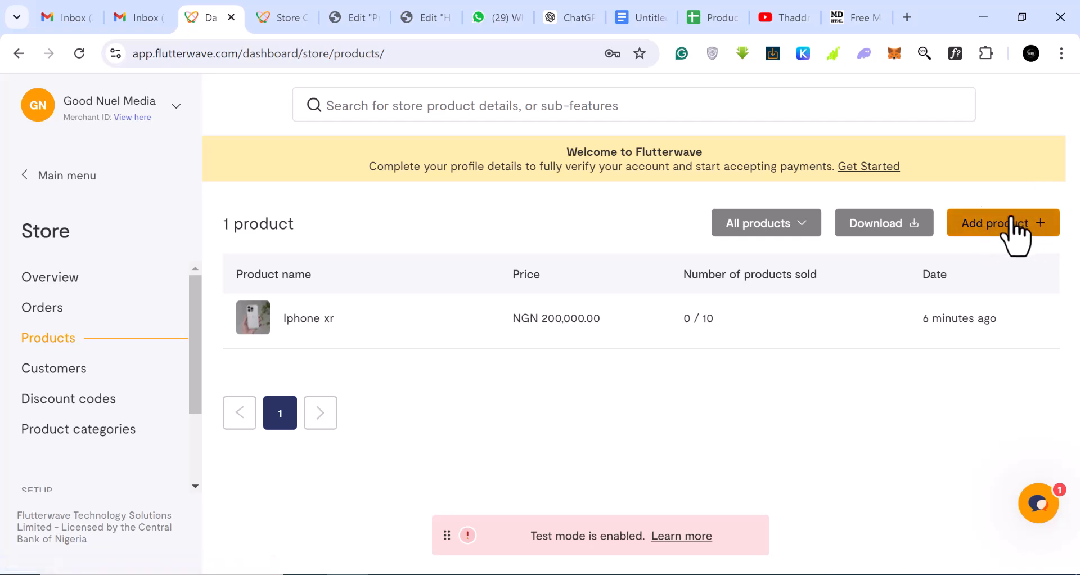
click(59, 311)
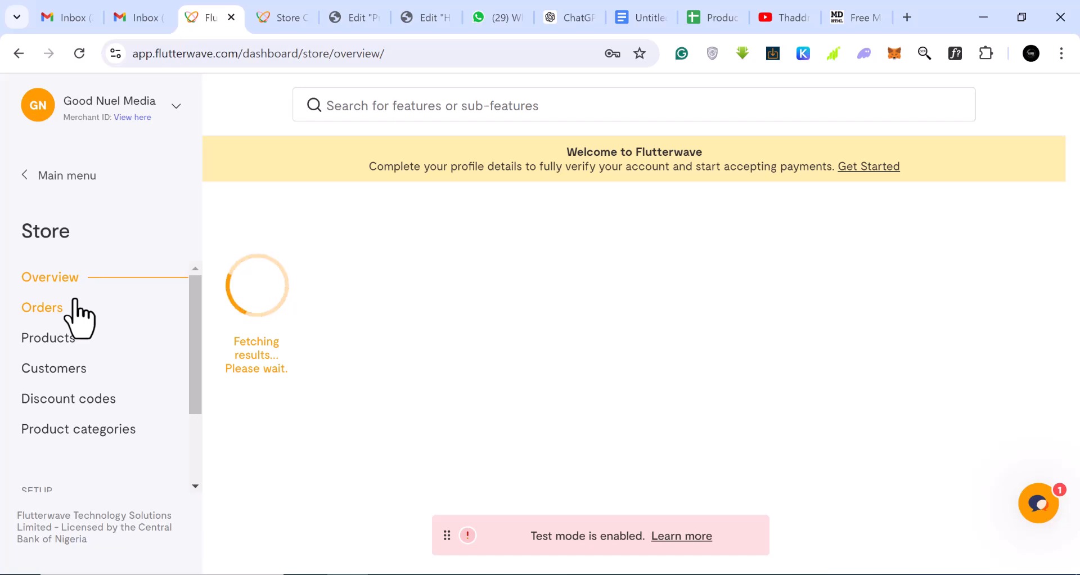
Open the Good Deals store settings for editing and review the store information, banner image and social sharing image
scroll(98, 388, down, 2)
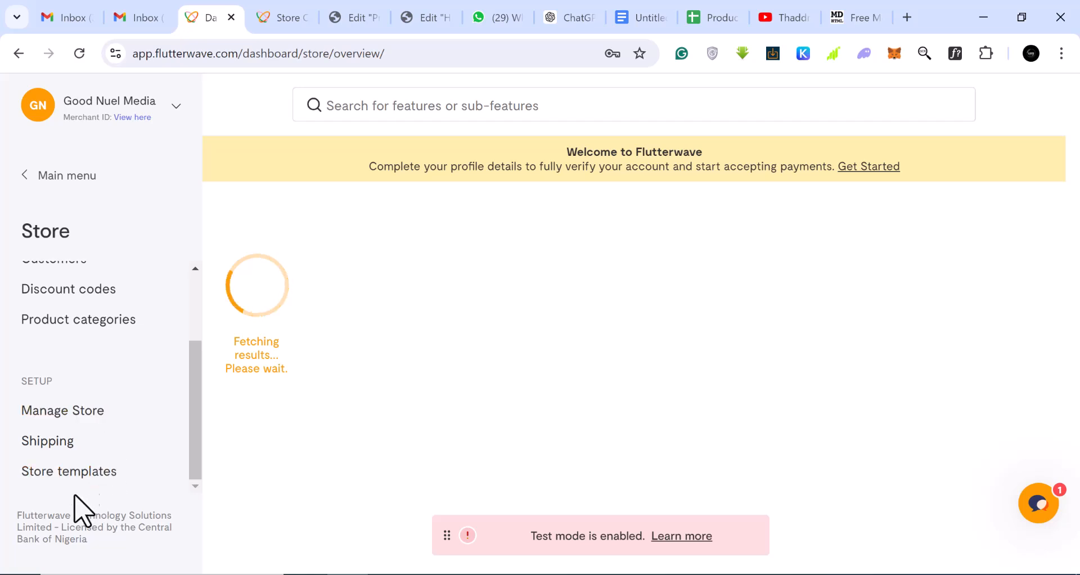
click(67, 414)
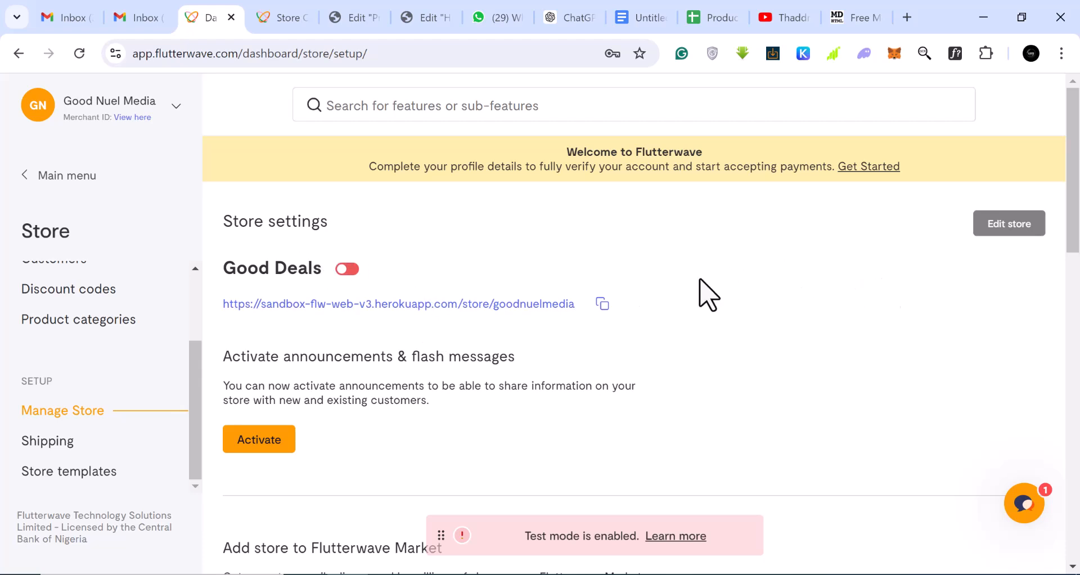
click(1010, 224)
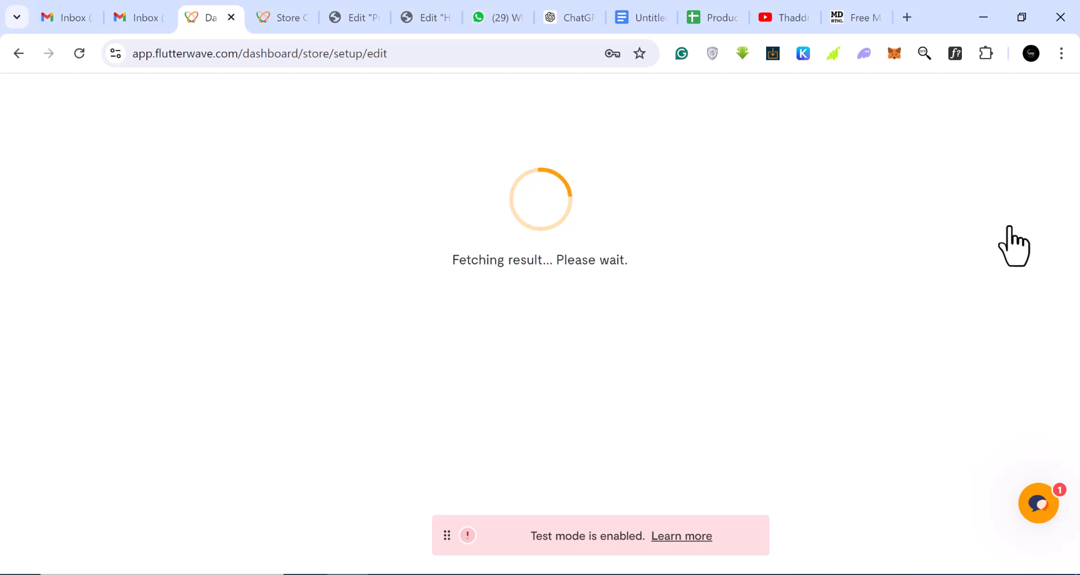
scroll(193, 270, down, 4)
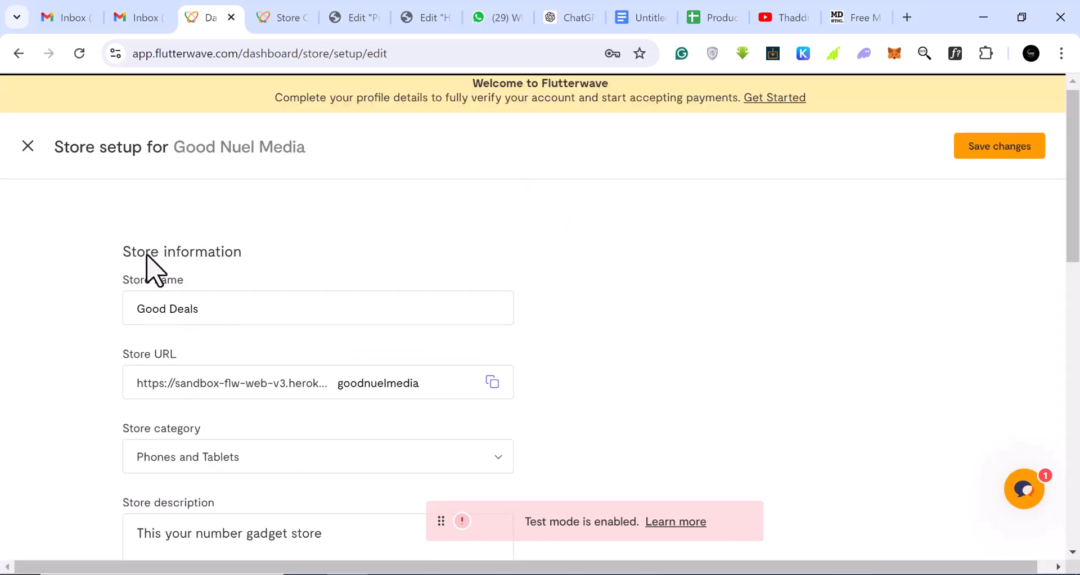
scroll(285, 345, down, 6)
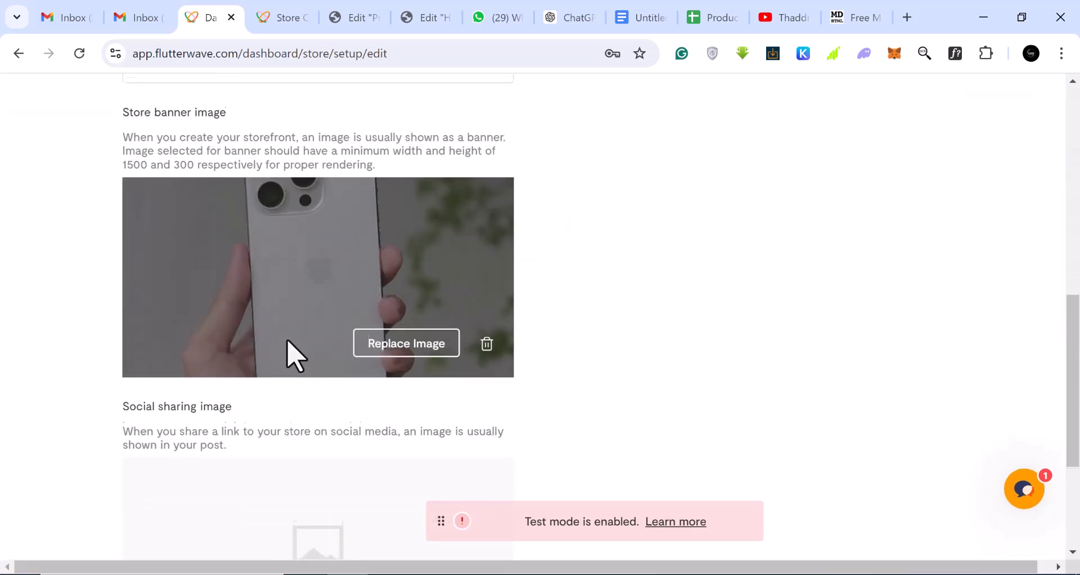
scroll(287, 342, down, 4)
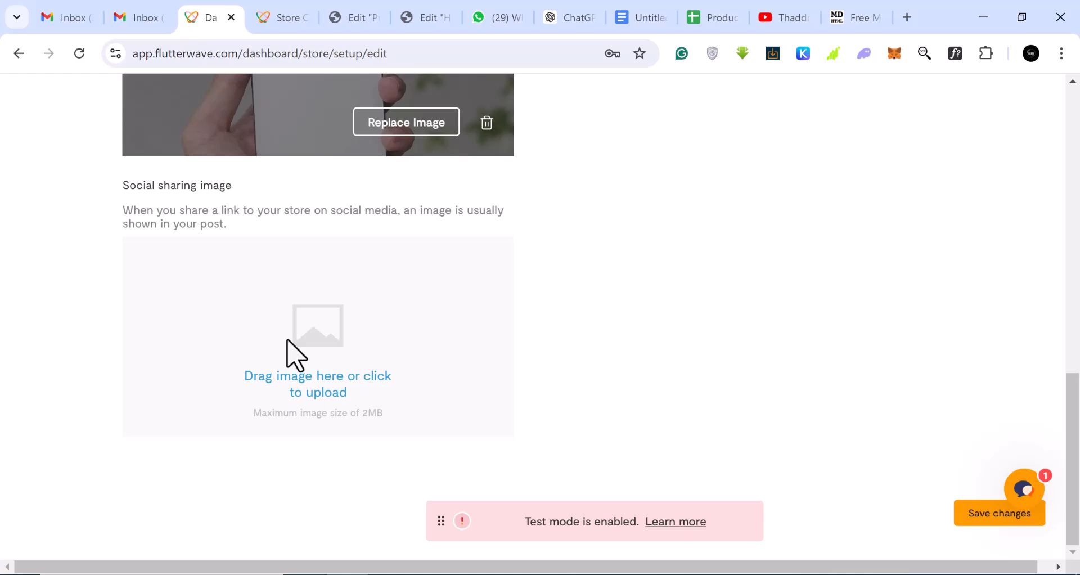